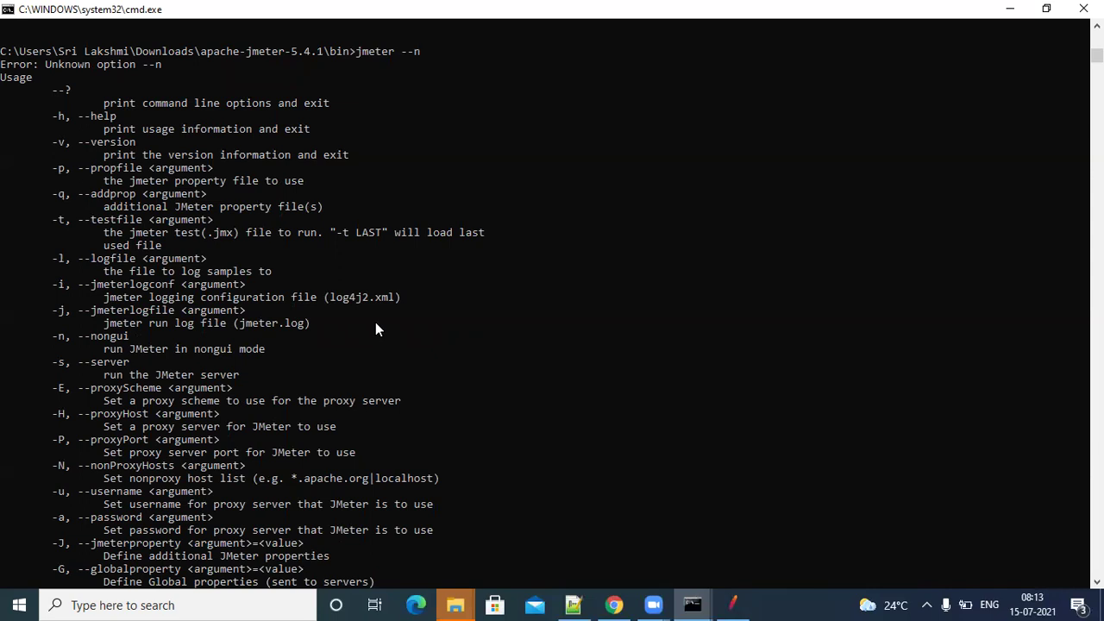
- Switch to JMeter and open the recent test plan recording2.jmx, saving the current plan's changes first
click(732, 605)
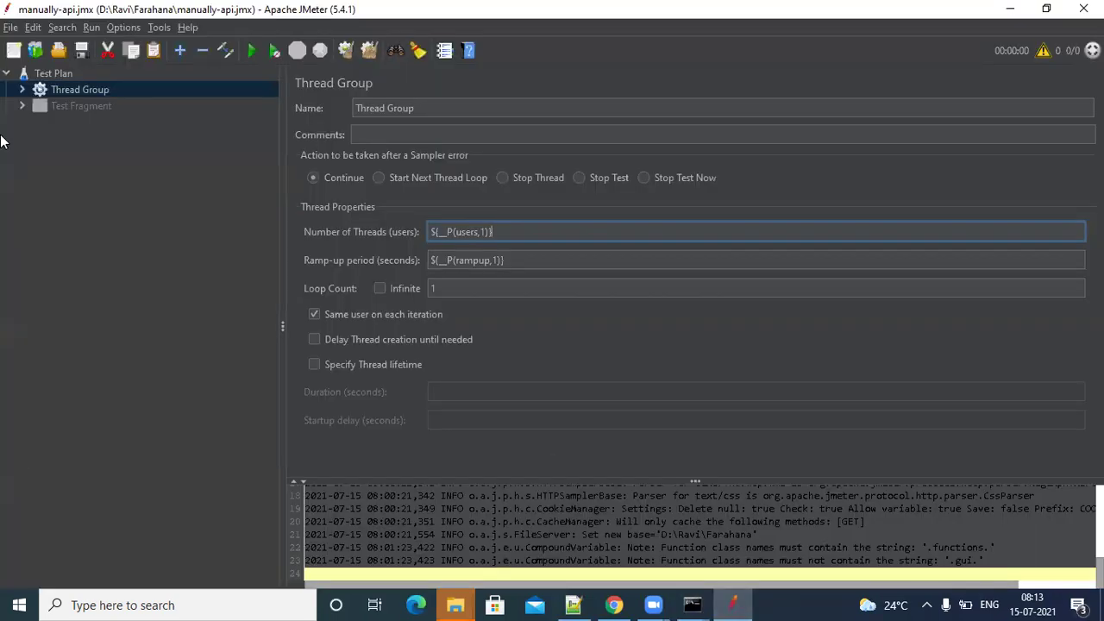
click(10, 27)
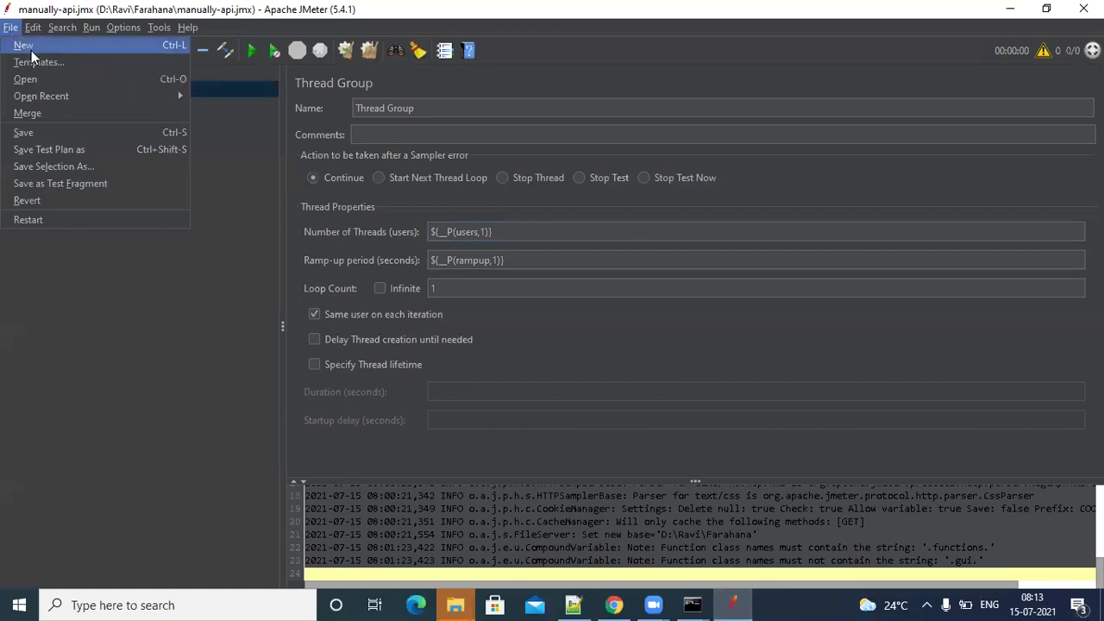
mouse_move(188, 97)
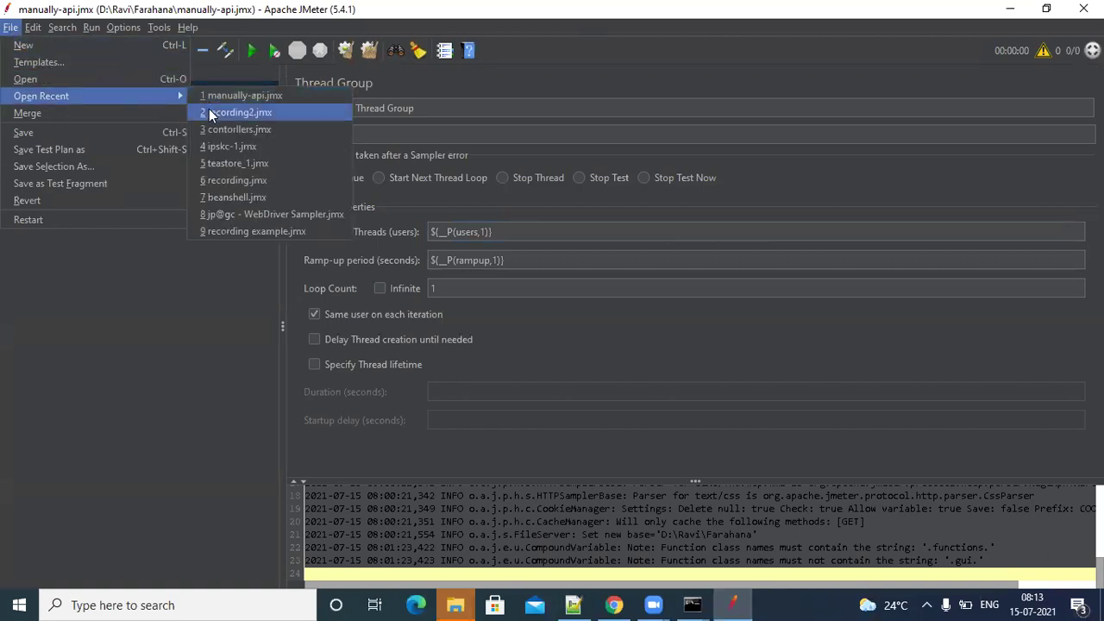
click(208, 114)
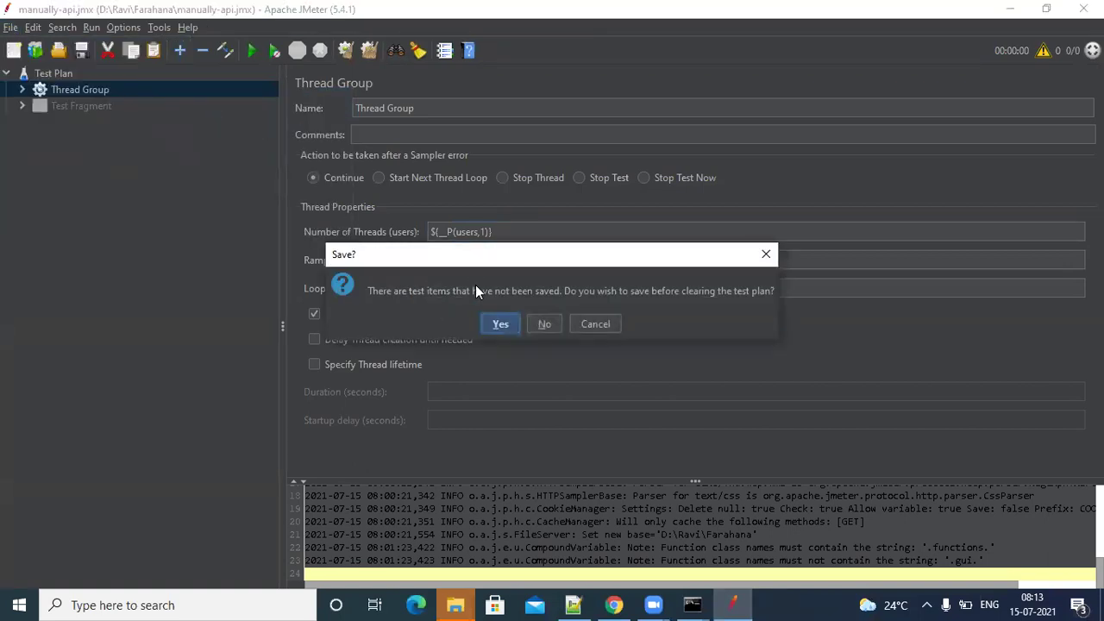
click(499, 324)
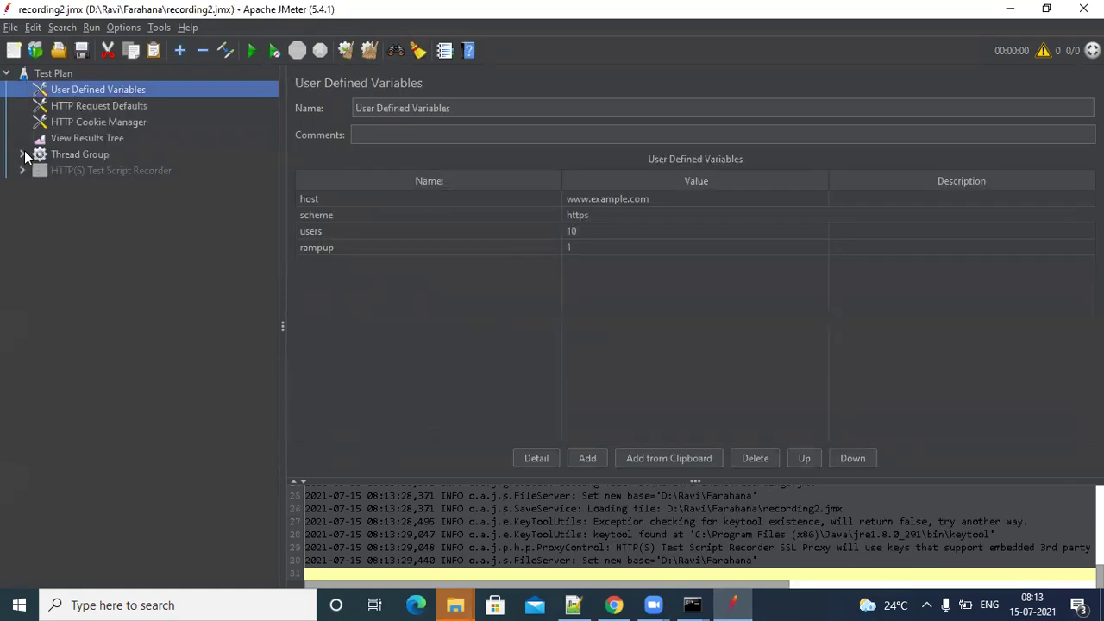
- Examine the login requests in the Thread Group, focusing on the login and password parameters of Login Page-28
click(23, 154)
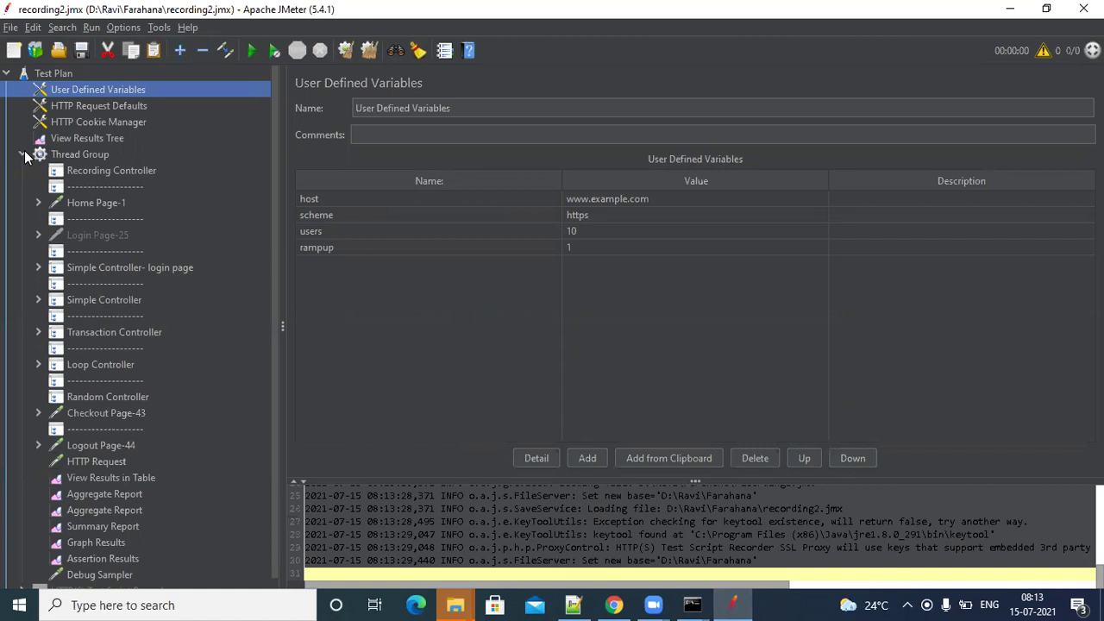
click(39, 235)
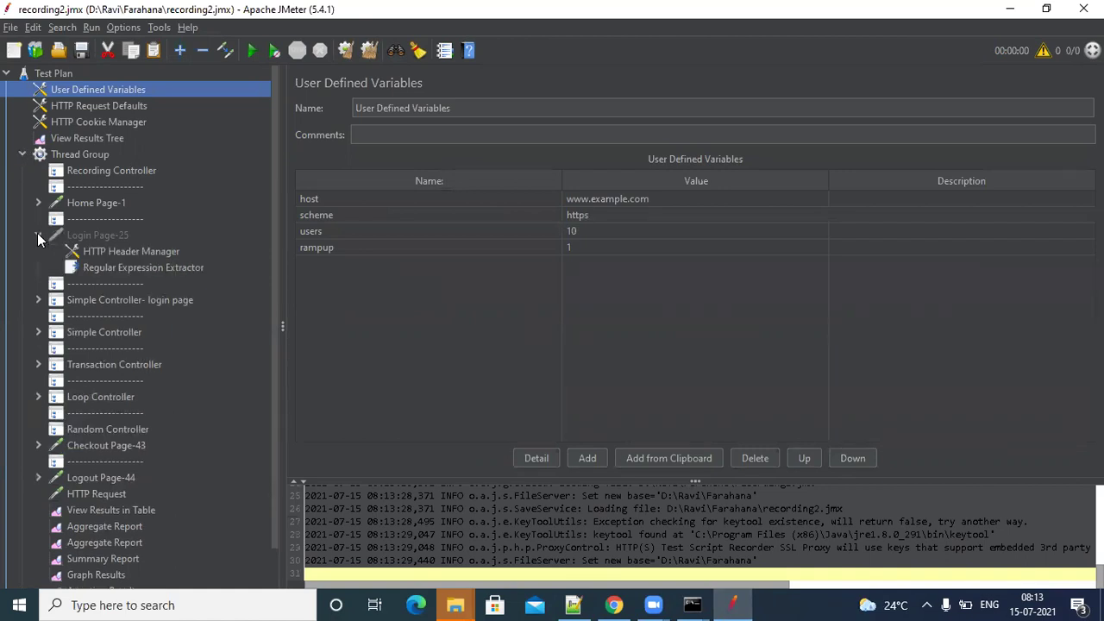
click(87, 235)
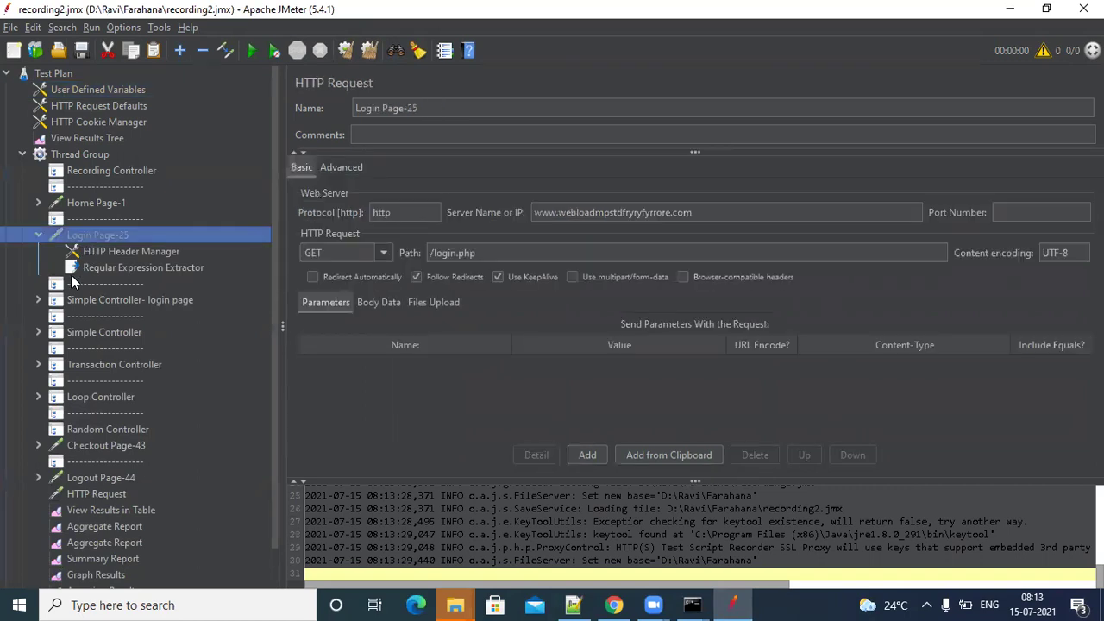
click(37, 299)
click(78, 316)
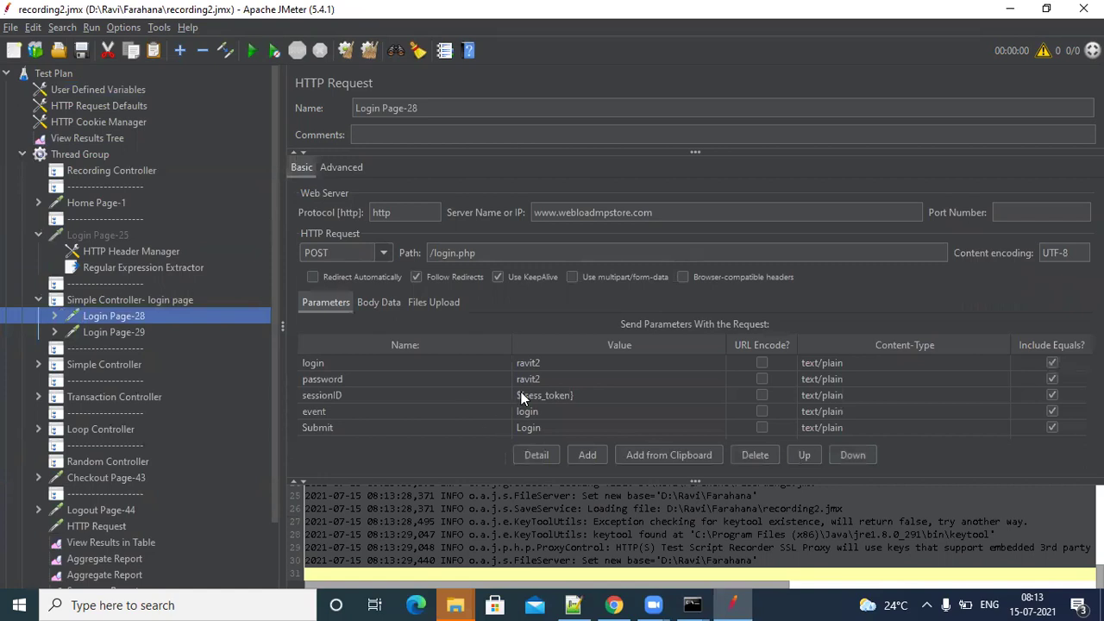
click(539, 365)
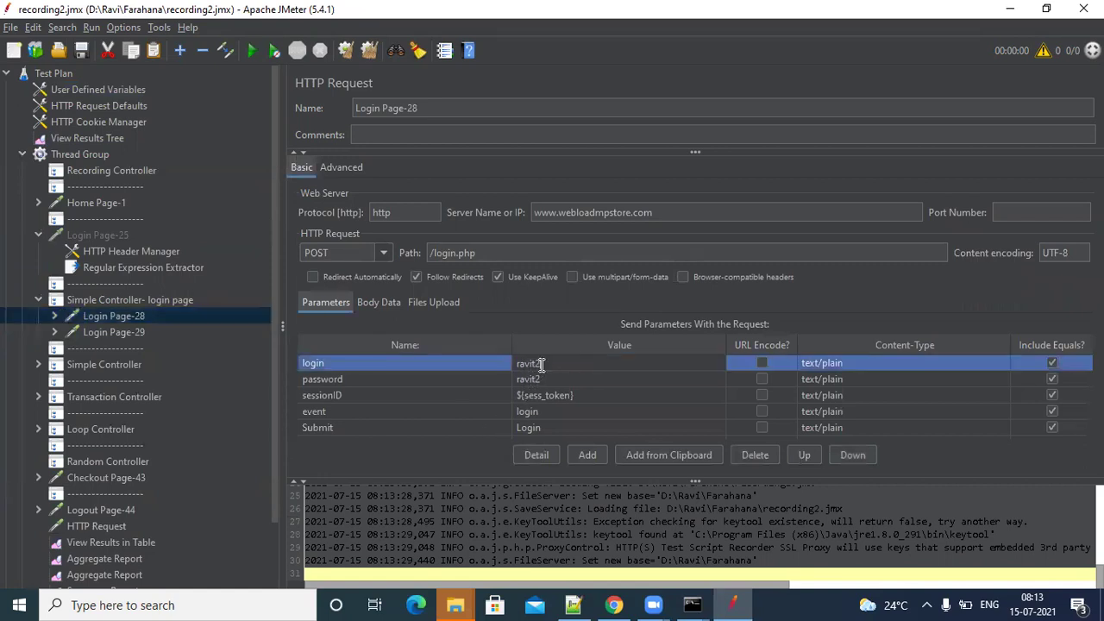
click(539, 379)
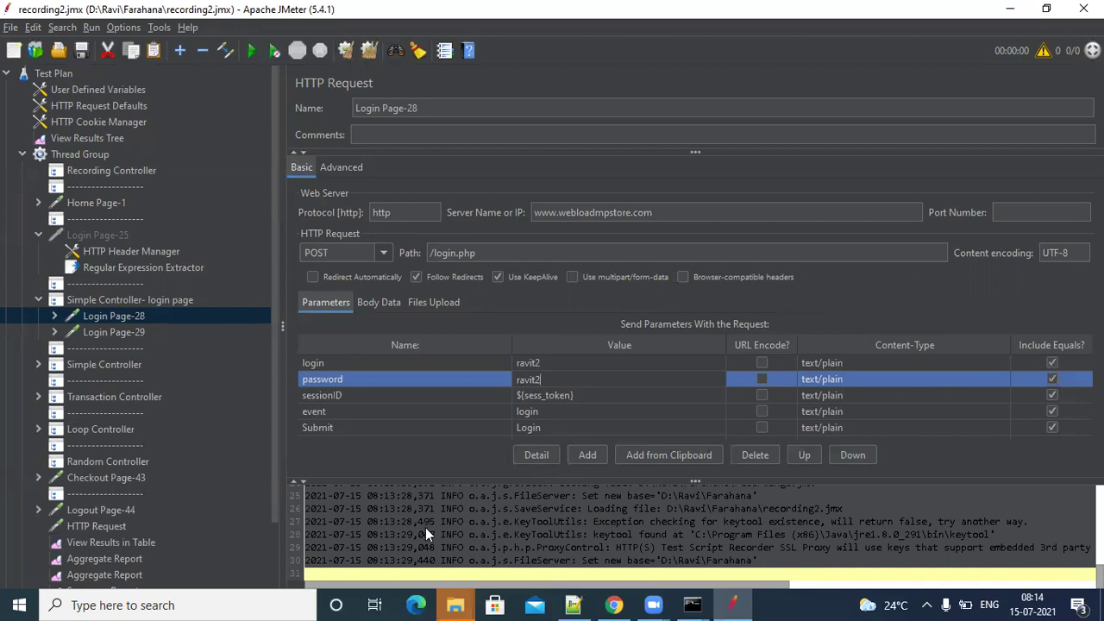
- In File Explorer, copy web-users.csv from the older training folder into the folder that holds recording2.jmx
click(463, 601)
click(389, 556)
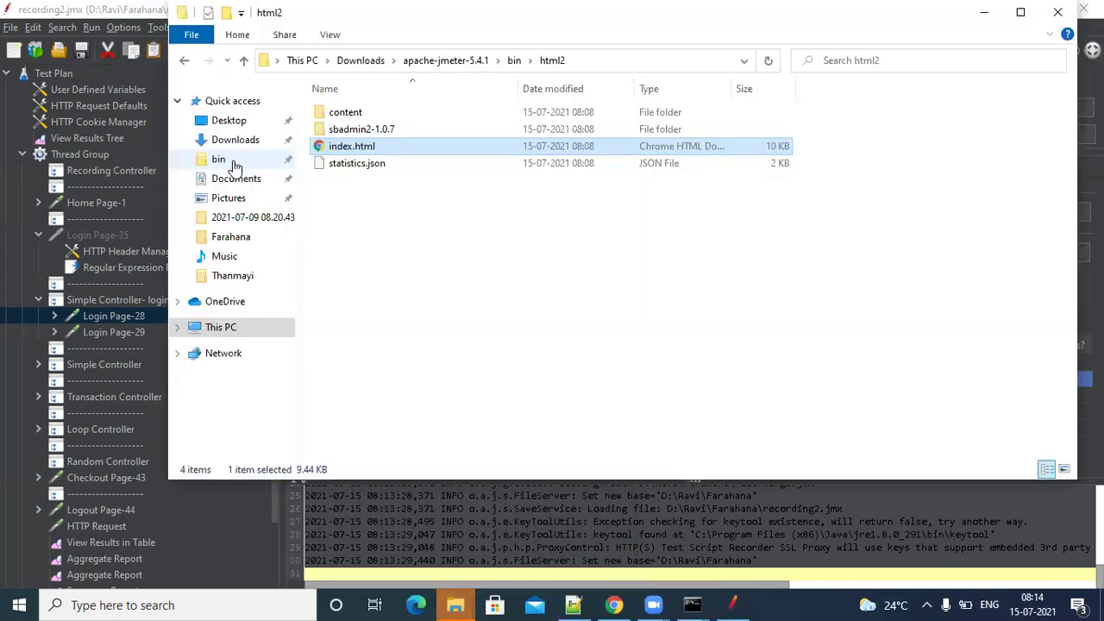
click(233, 163)
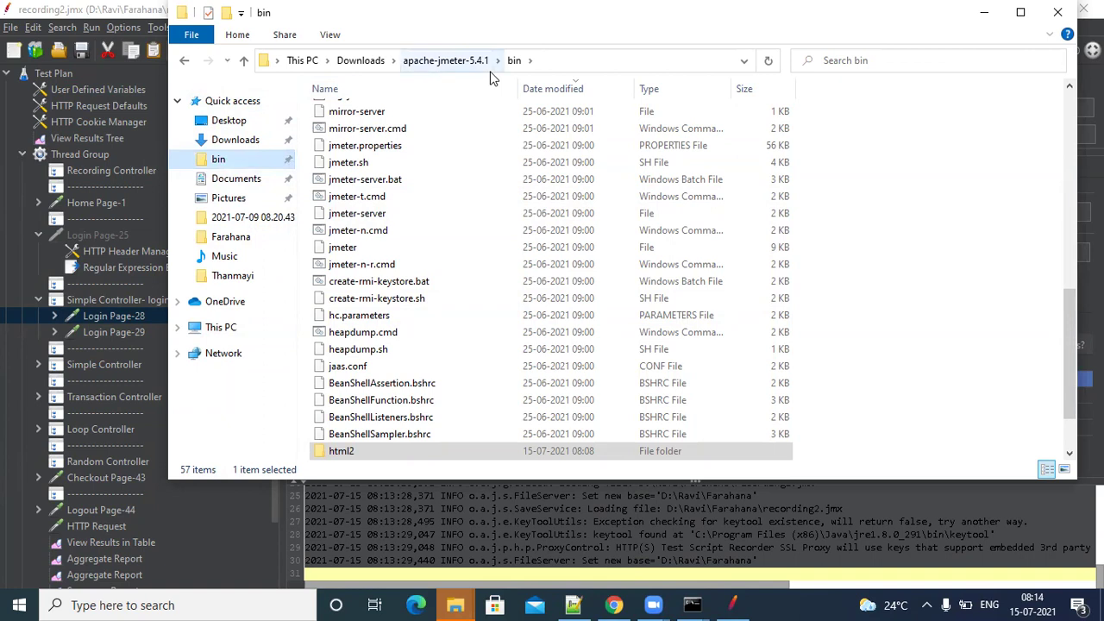
click(237, 275)
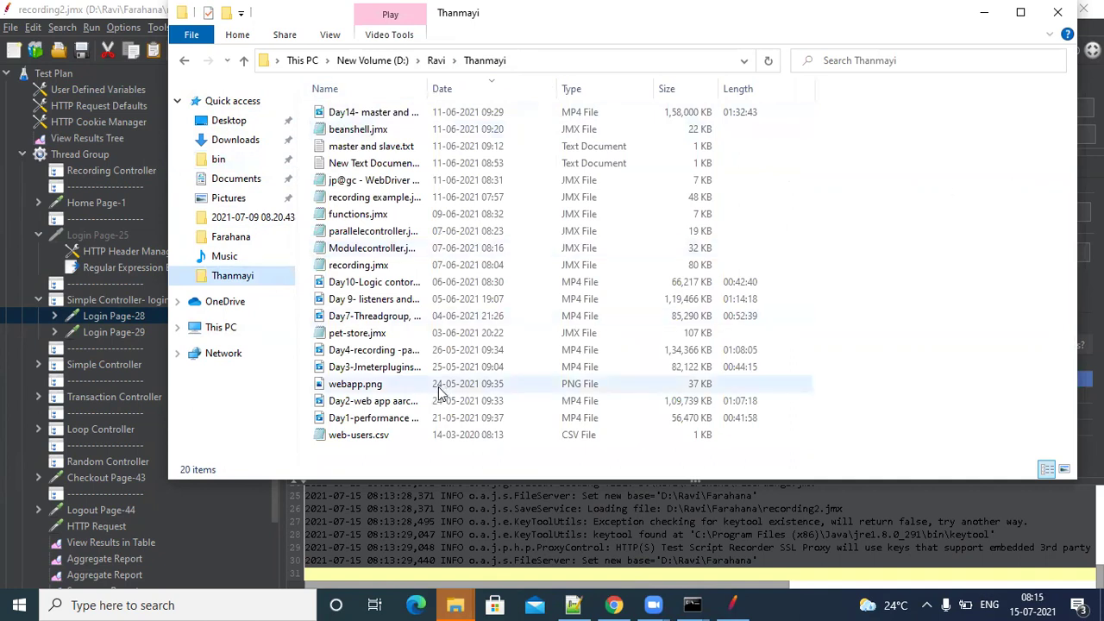
click(396, 440)
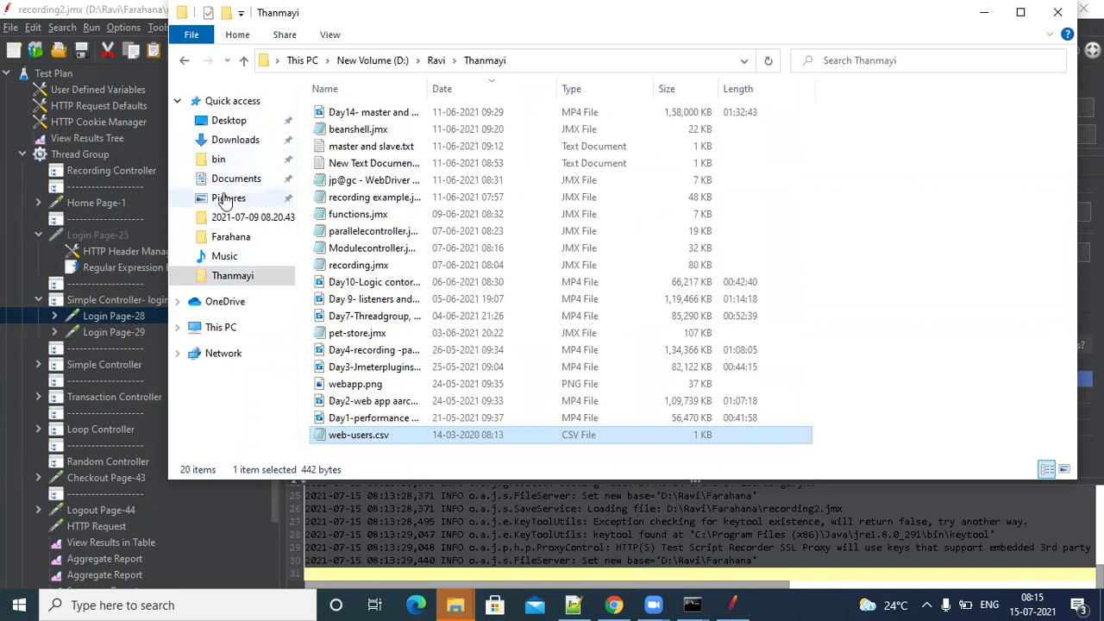
click(226, 239)
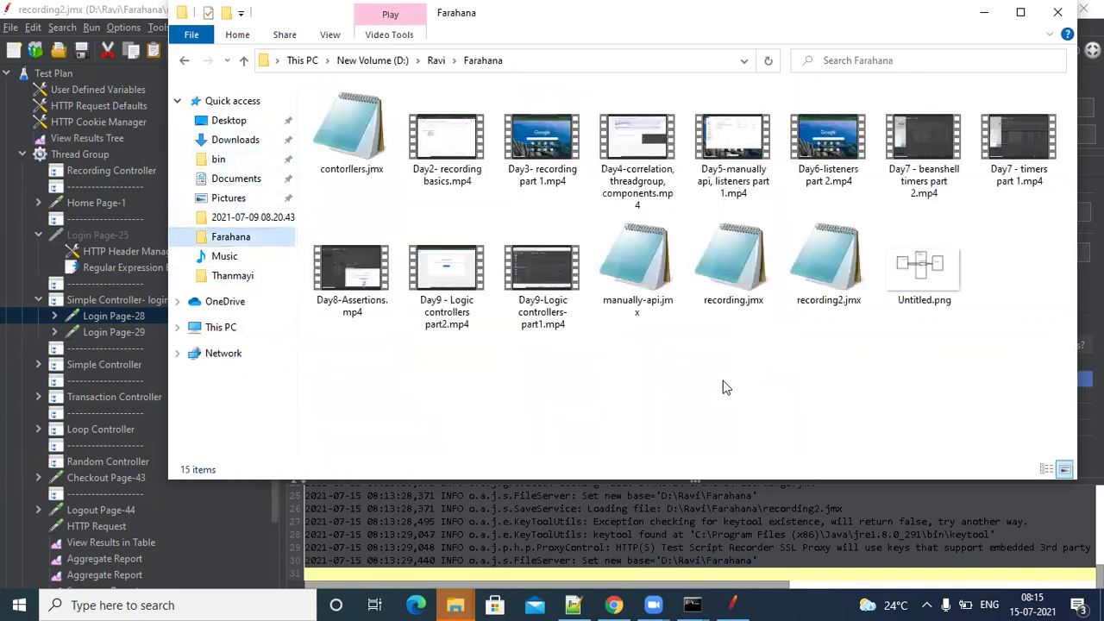
key(ctrl+v)
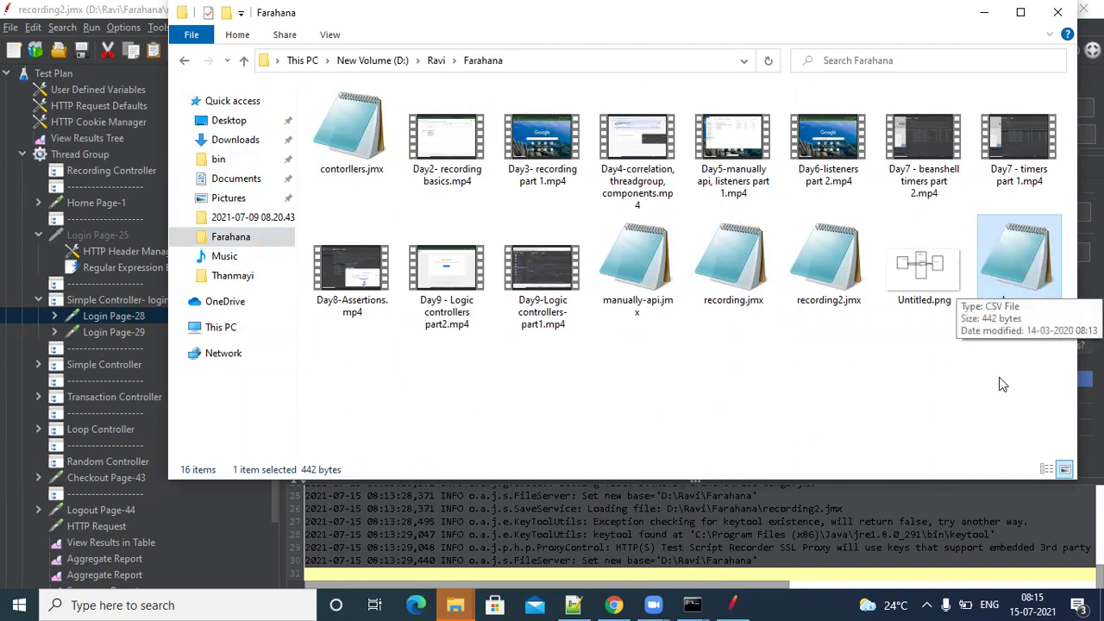
- Open the copied web-users.csv, examine its username and password columns and data rows, and close it
double_click(1022, 258)
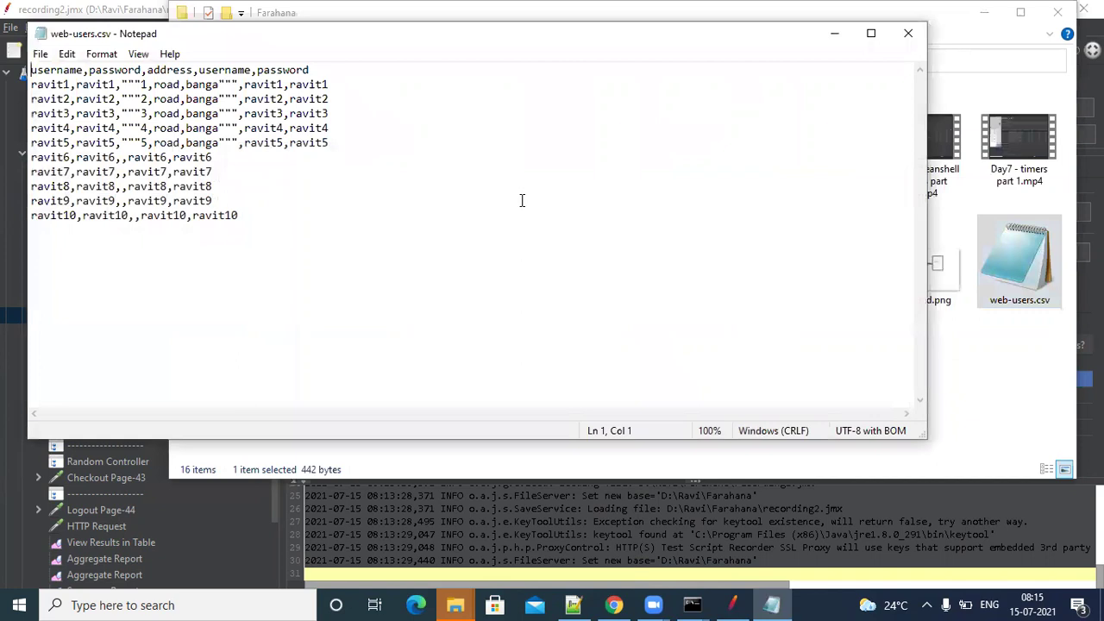
double_click(69, 71)
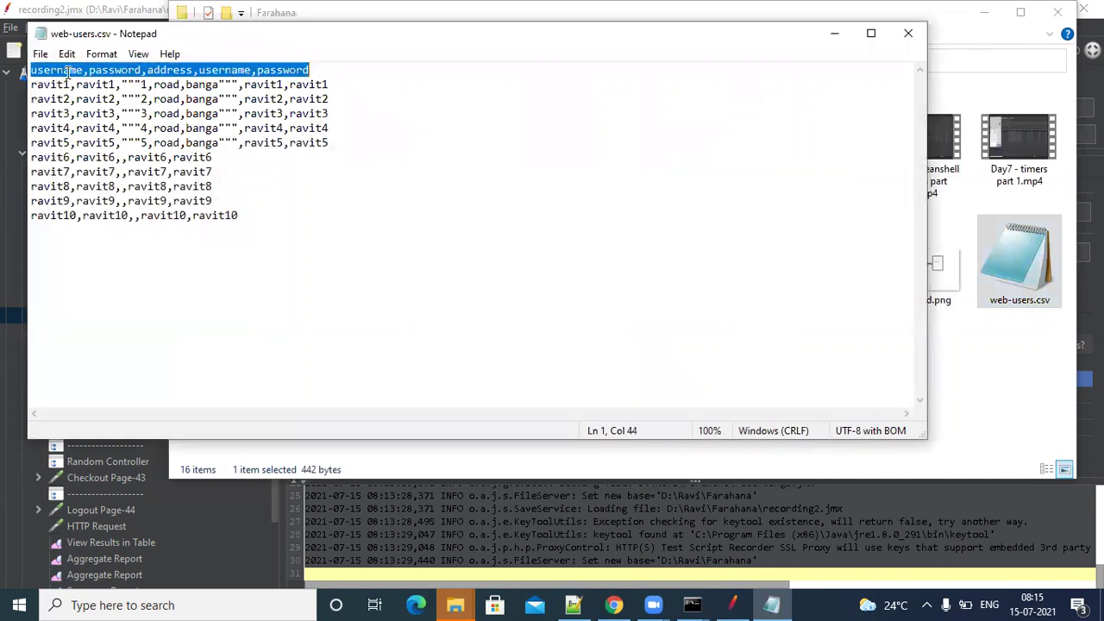
click(104, 70)
double_click(104, 71)
click(125, 215)
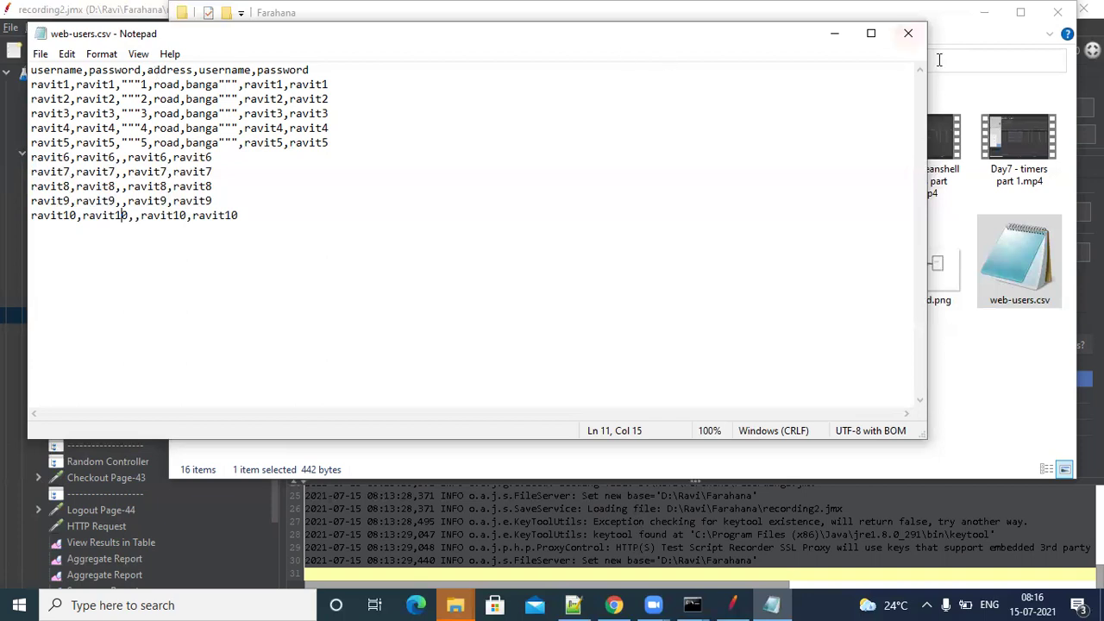
click(908, 34)
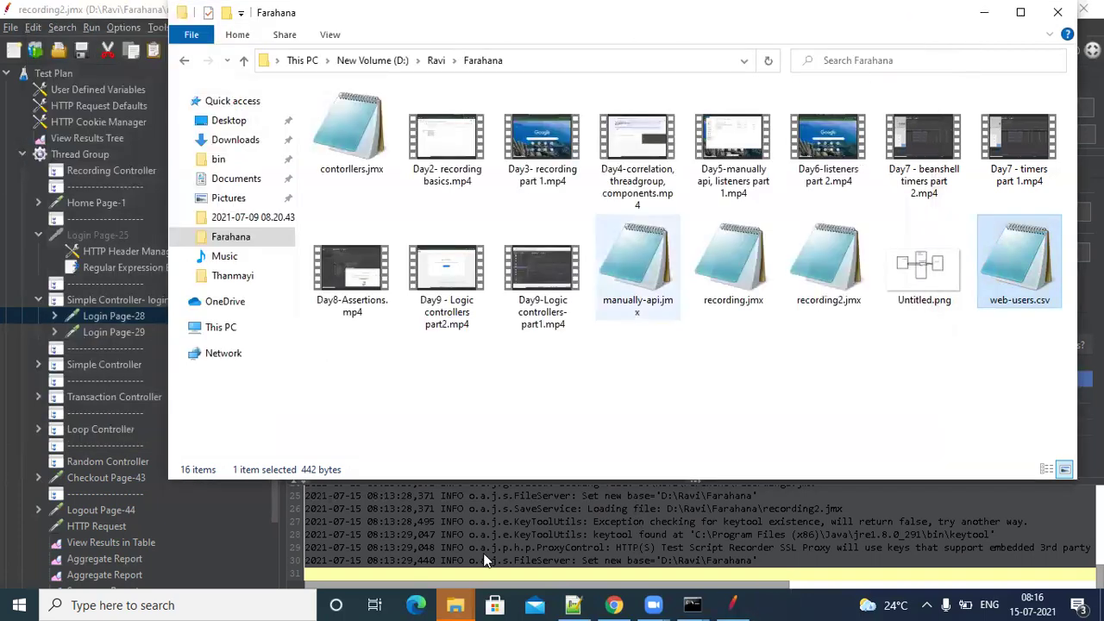
- Return to JMeter and add a CSV Data Set Config element to the Thread Group
click(537, 510)
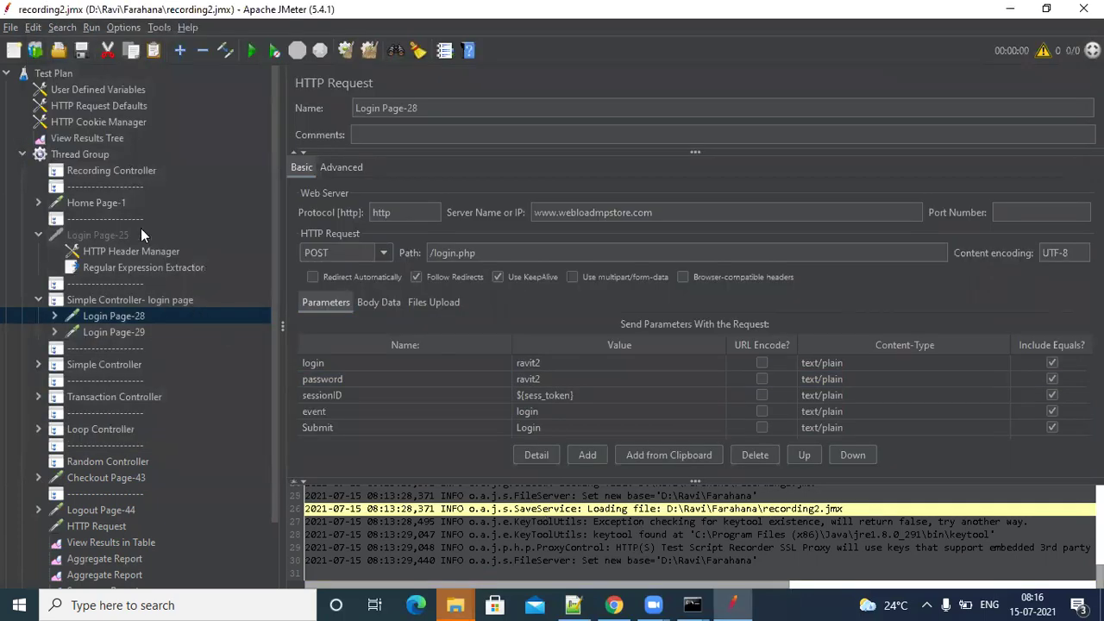
click(69, 153)
right_click(71, 154)
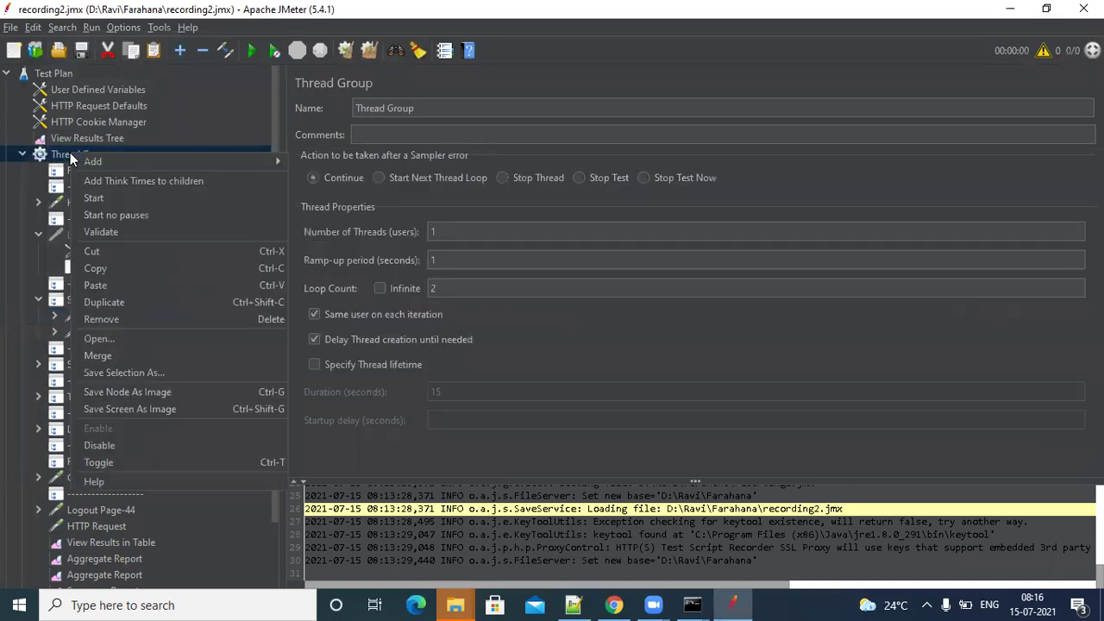
mouse_move(269, 161)
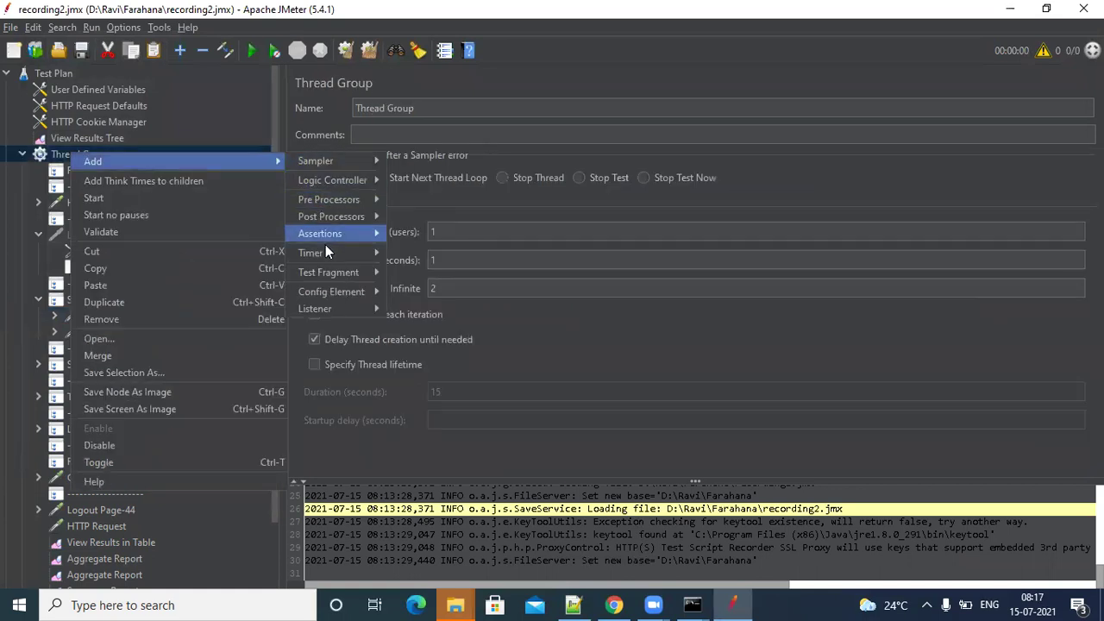
mouse_move(331, 293)
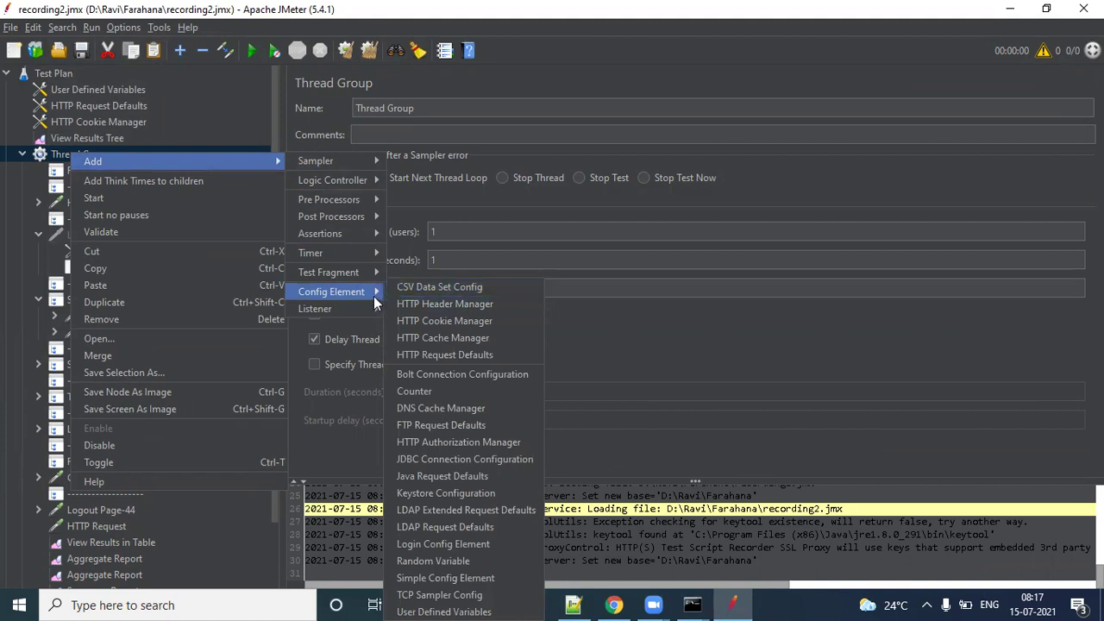
click(442, 288)
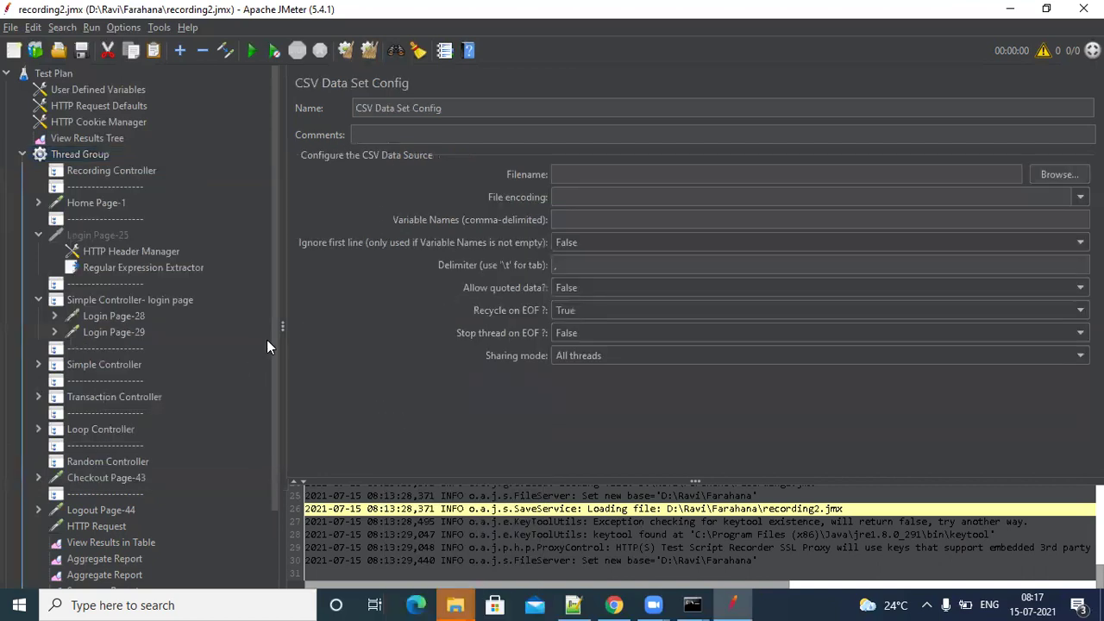
drag(275, 341, 263, 469)
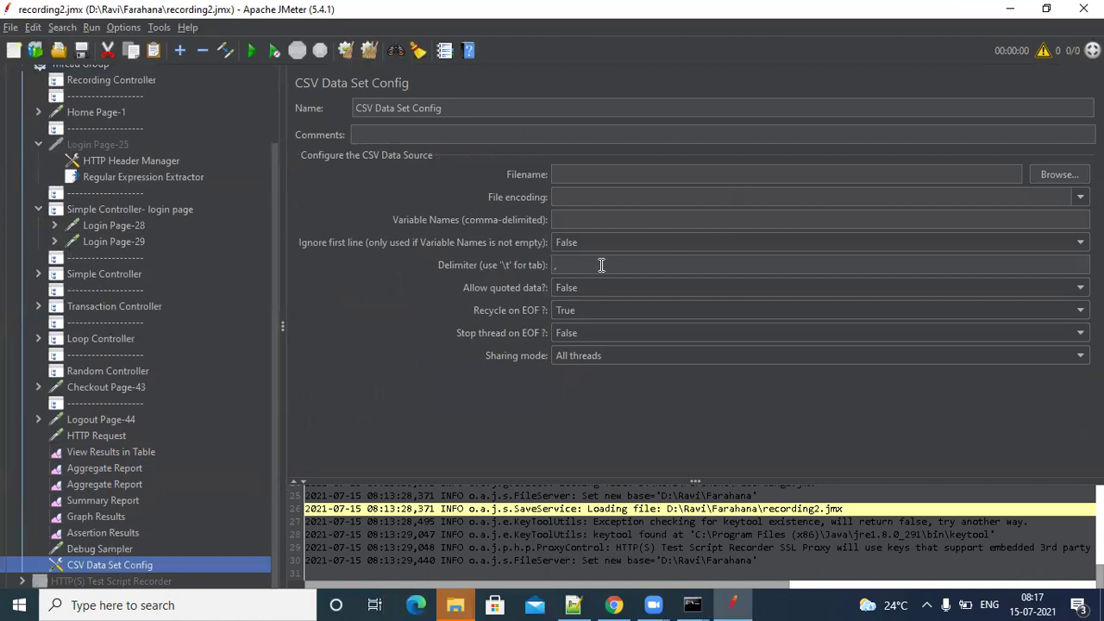
- Set the CSV Data Set Config's filename to the copied web-users.csv
click(630, 176)
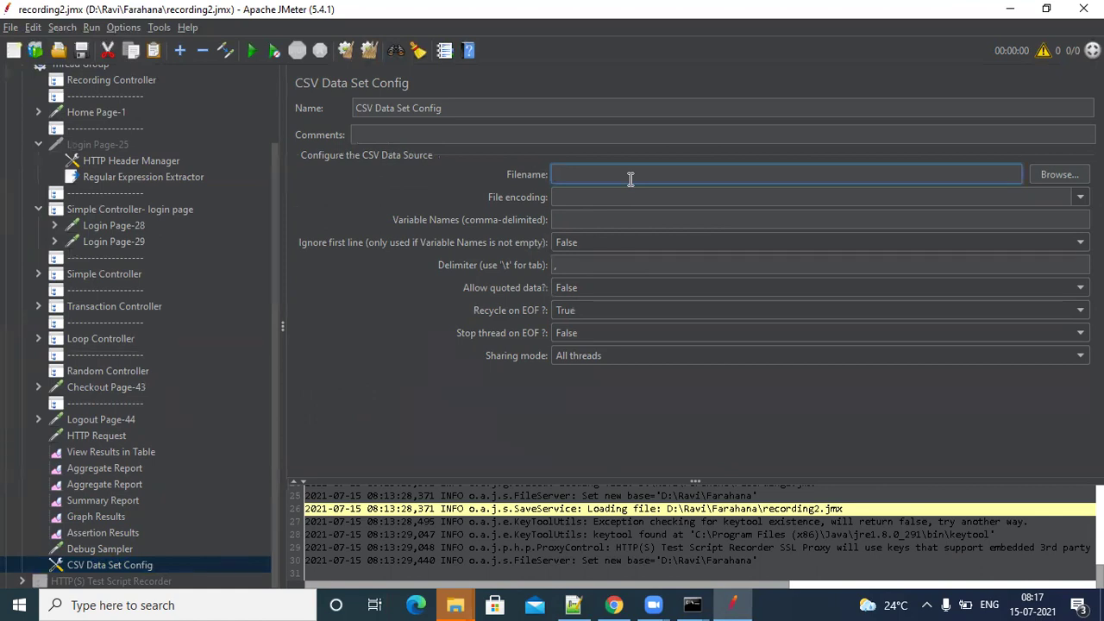
click(1072, 182)
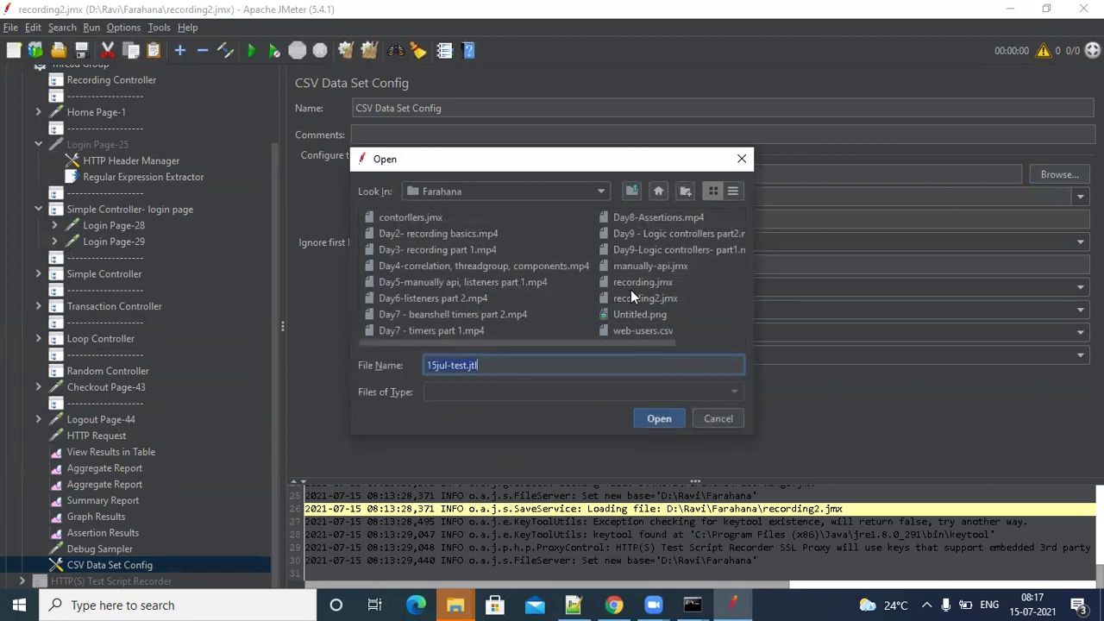
click(630, 332)
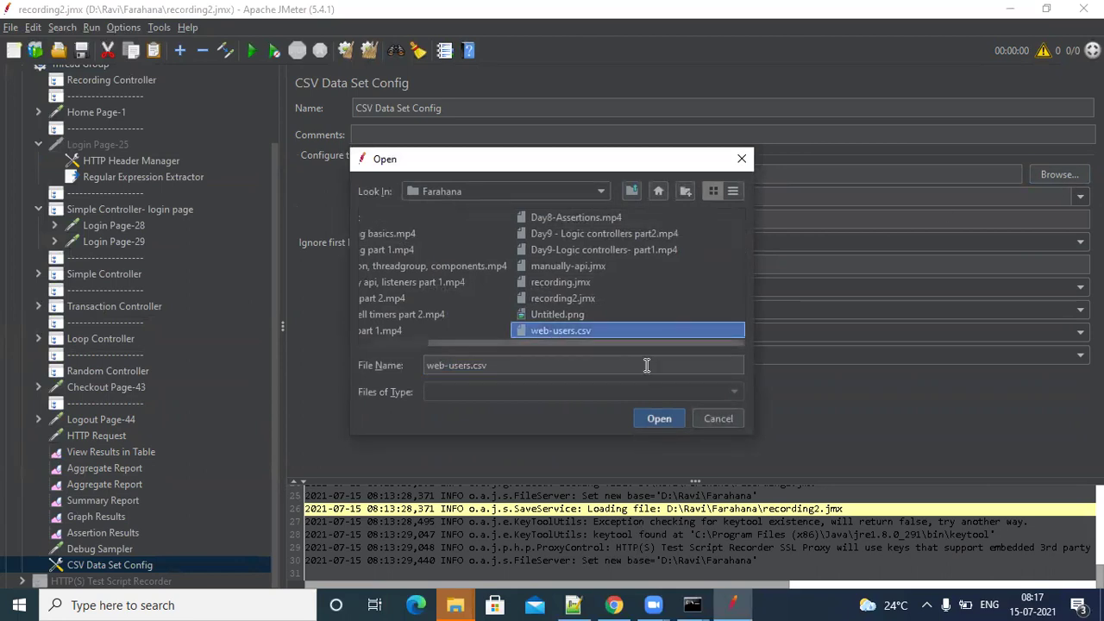
click(656, 419)
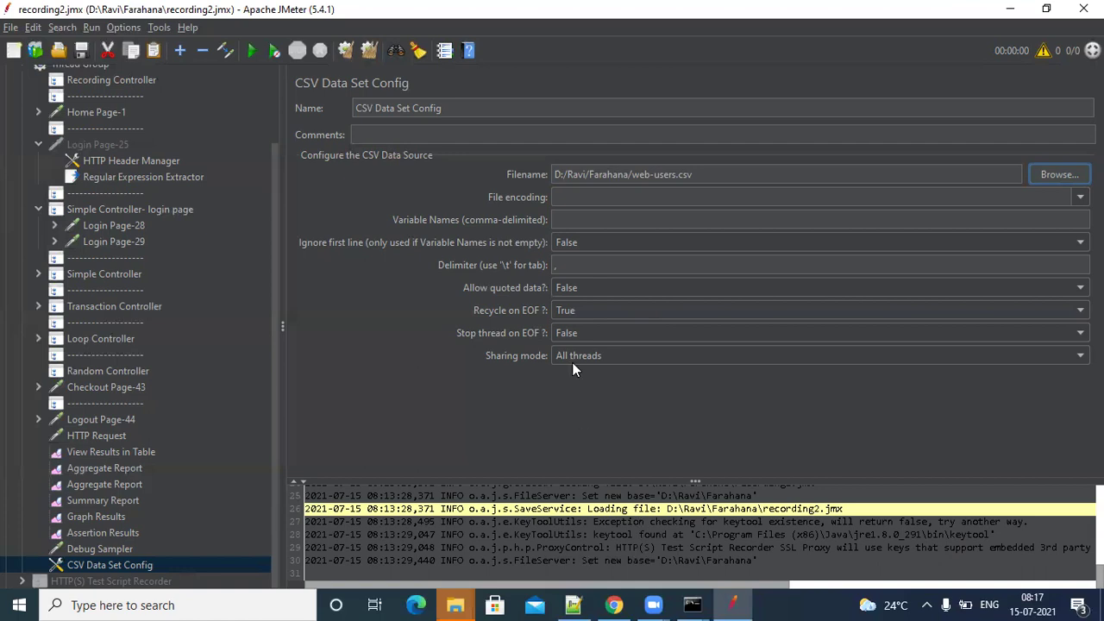
- From File Explorer, open web-users.csv in Notepad and examine its header line of column names
click(592, 220)
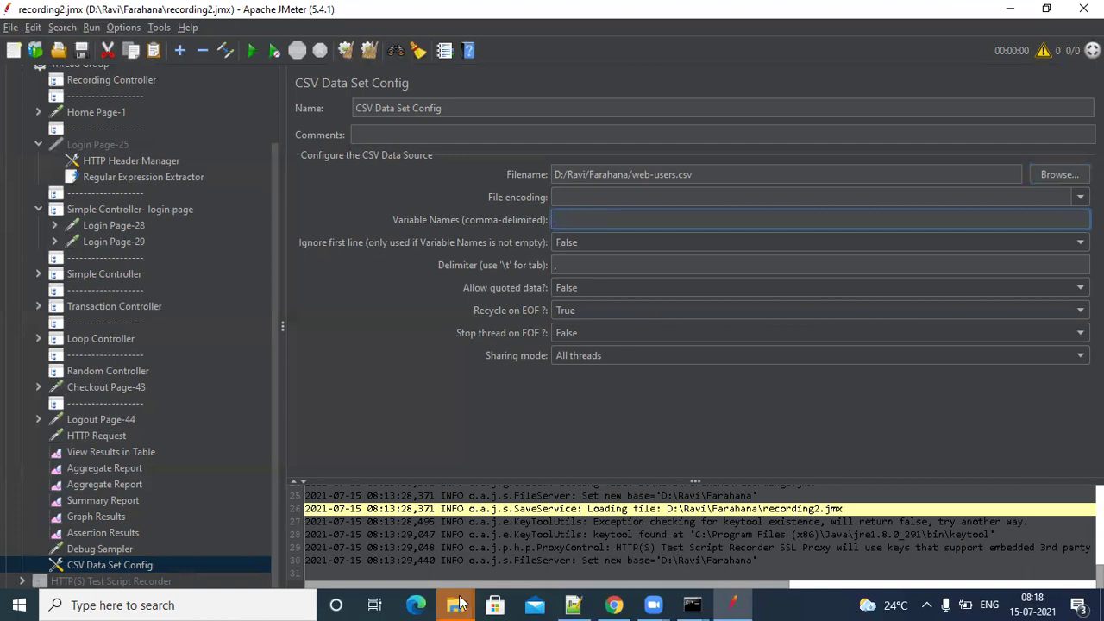
click(367, 533)
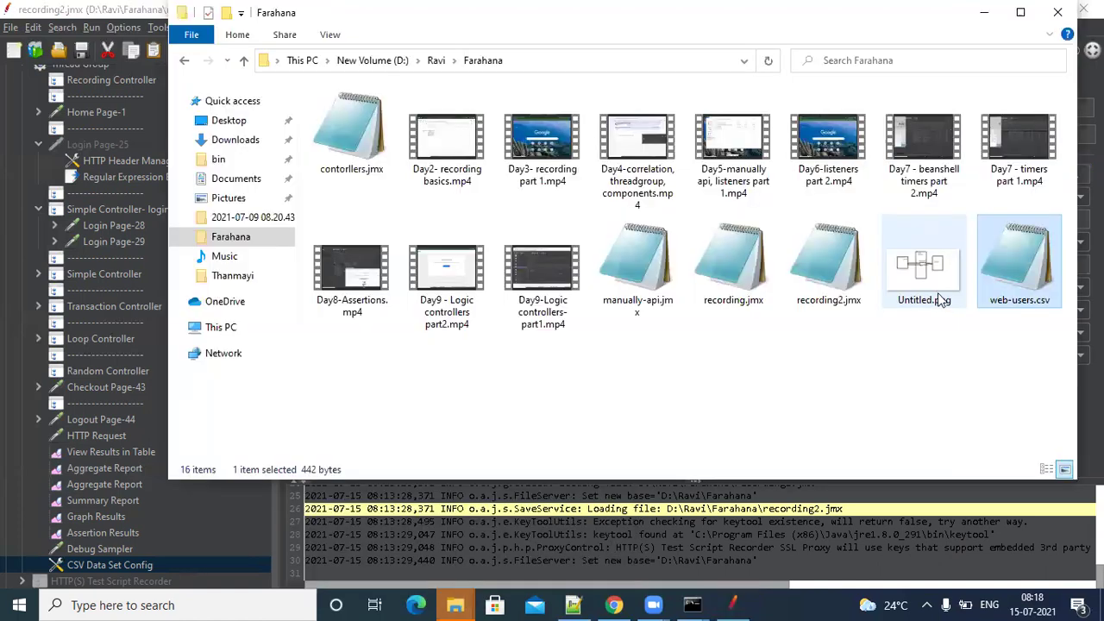
double_click(983, 289)
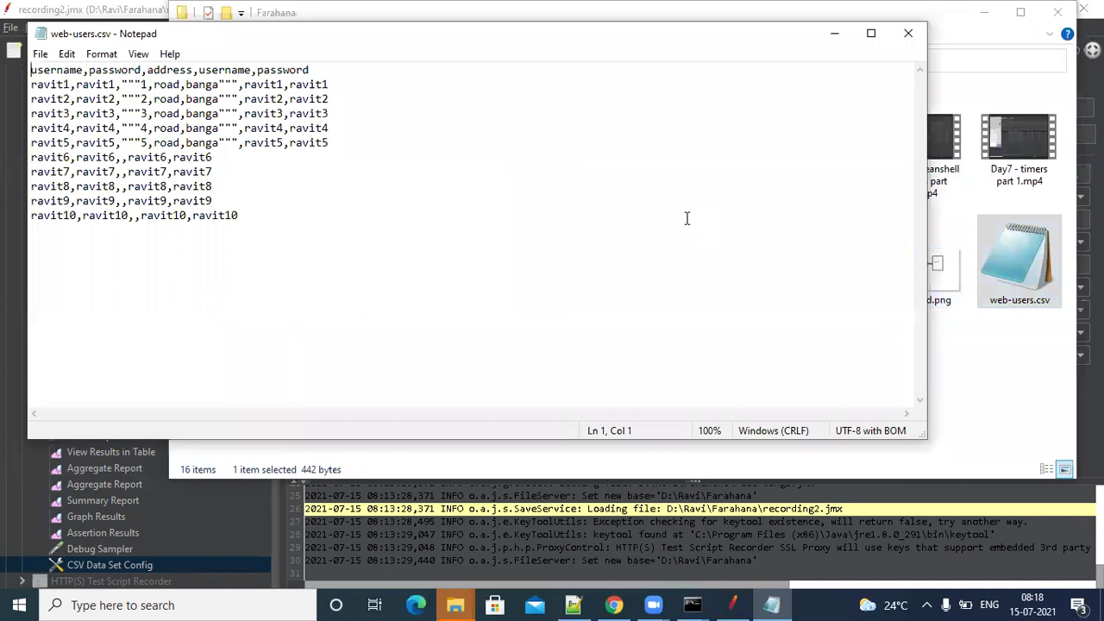
click(4, 424)
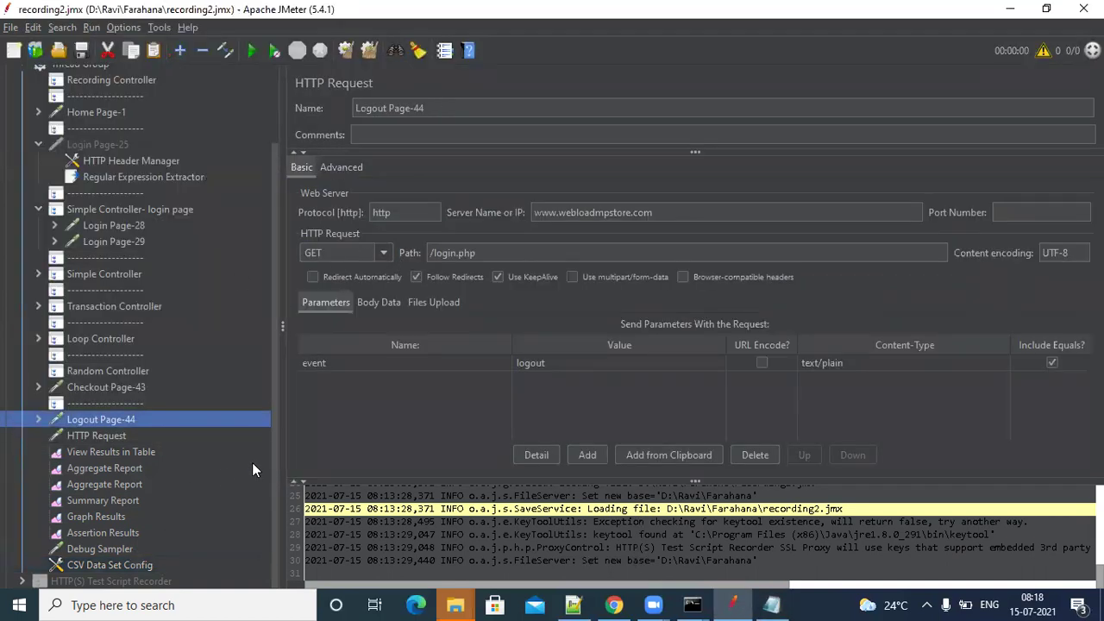
click(136, 565)
click(582, 215)
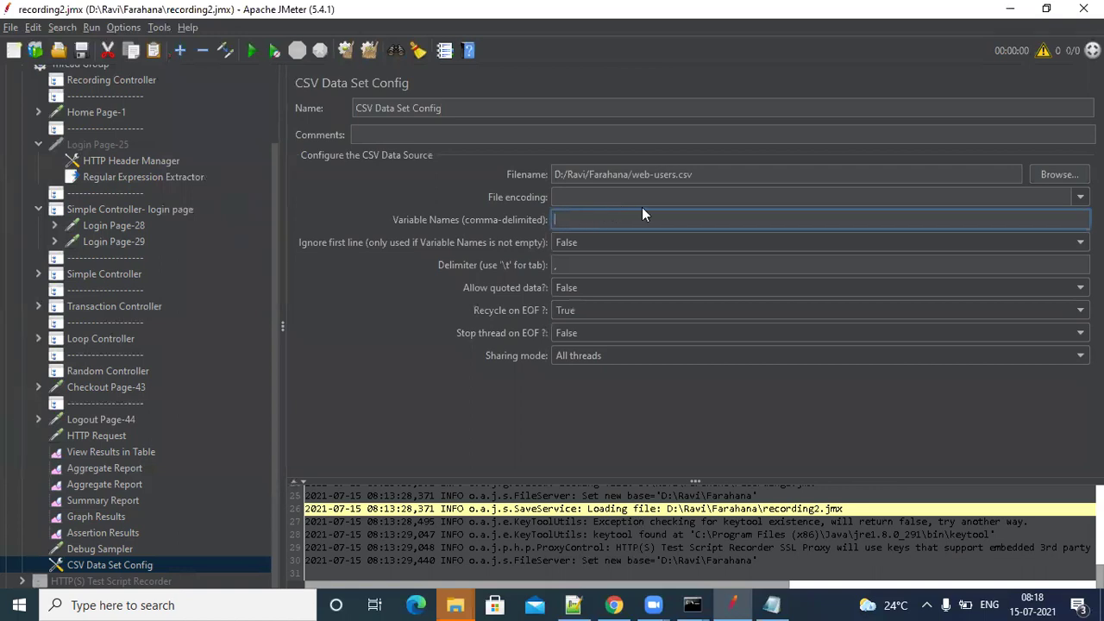
click(772, 605)
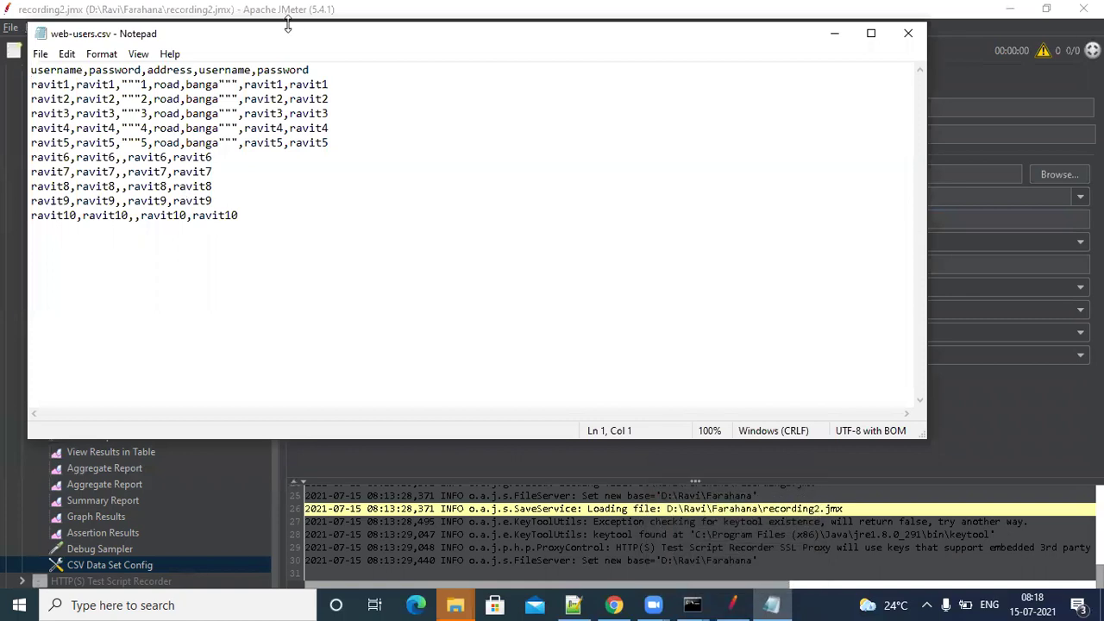
click(313, 70)
drag(313, 70, 31, 72)
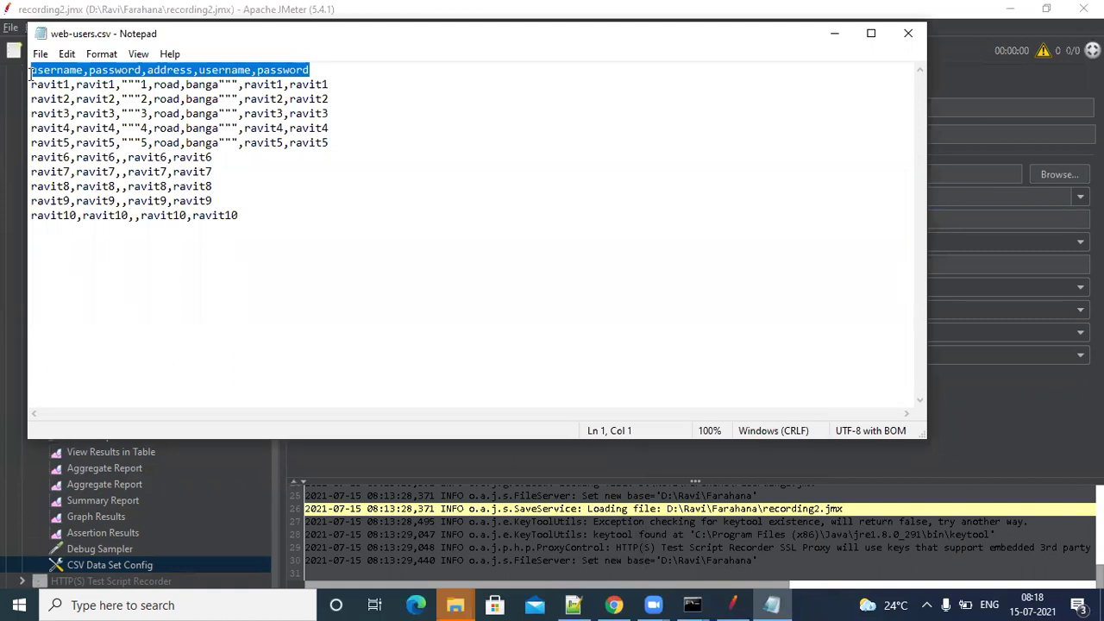
- Return to JMeter and set the CSV Data Set Config's variable names to username,password
click(4, 150)
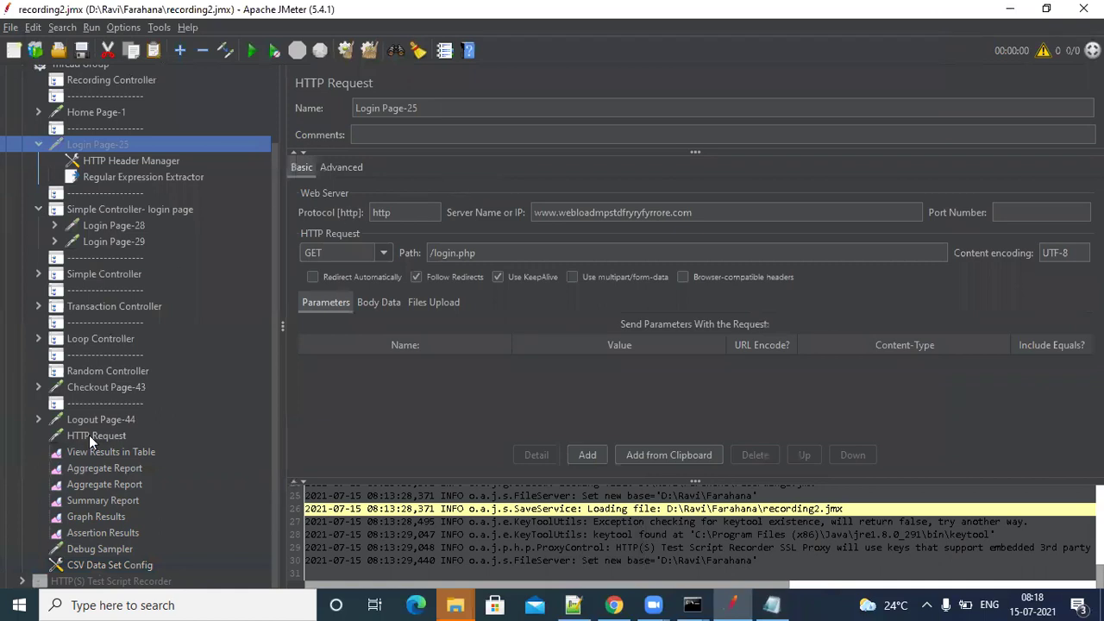
click(109, 566)
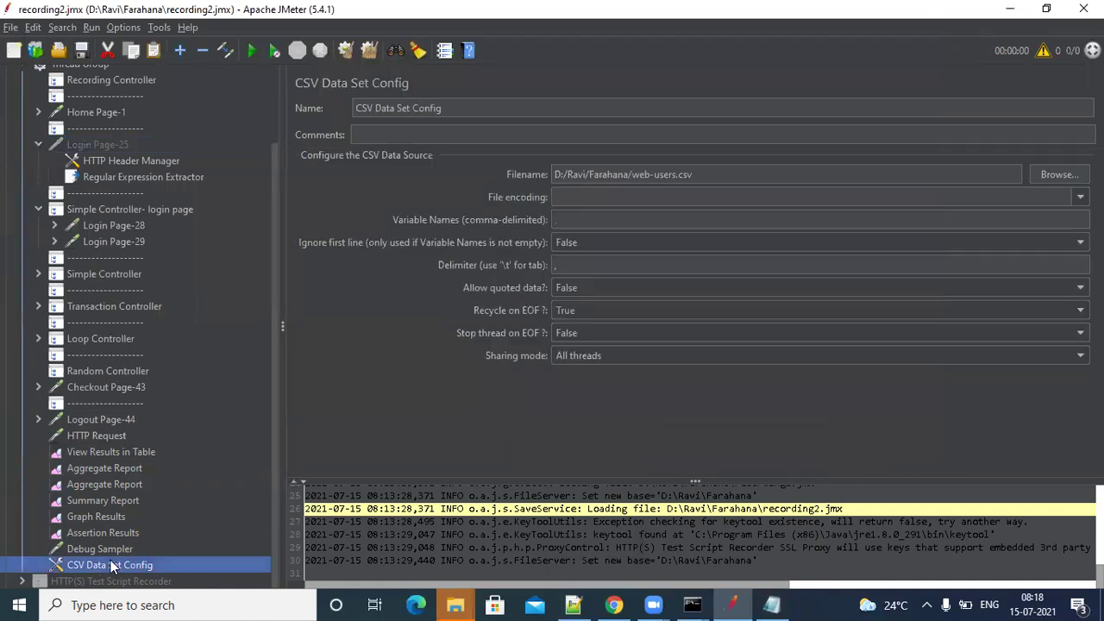
click(610, 220)
text(user)
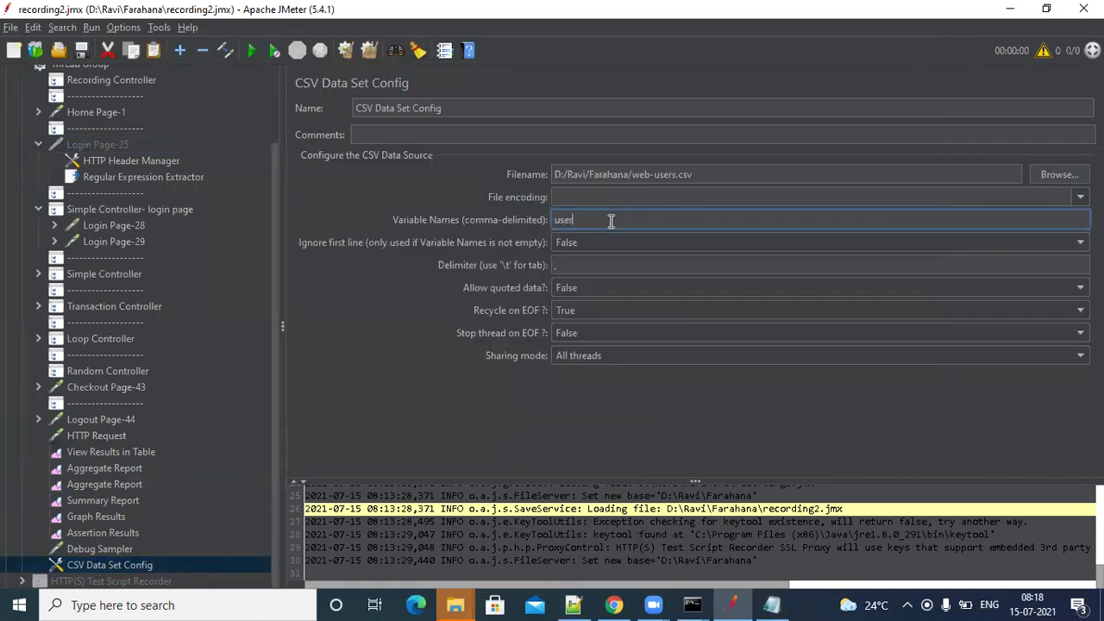
text(name,password)
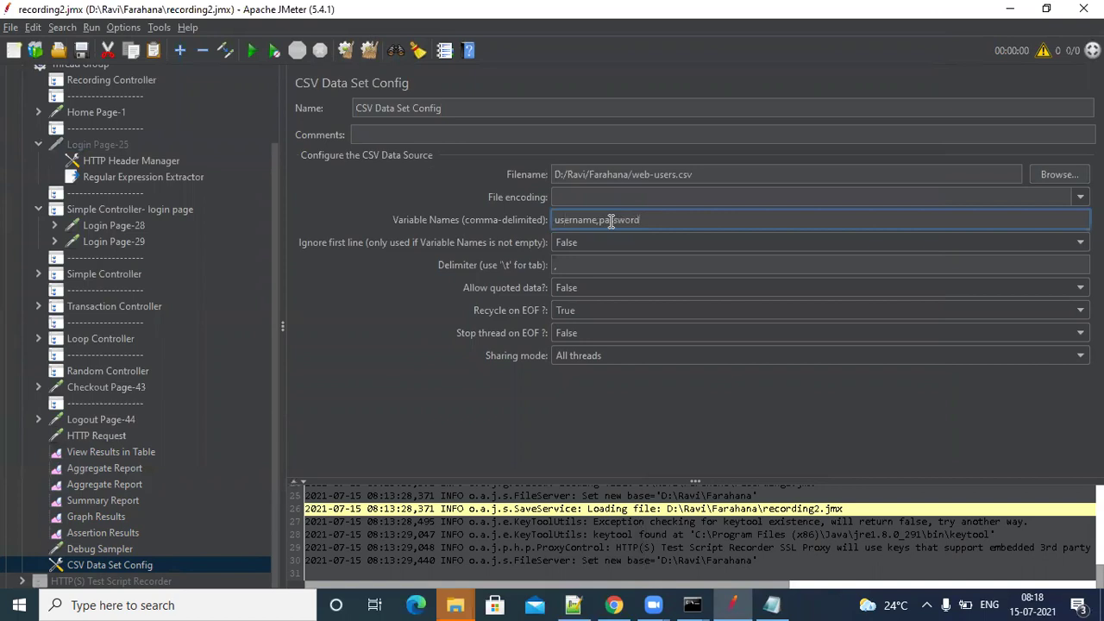
- Compare the variable names in the CSV Data Set Config with the column headings of web-users.csv in Notepad
double_click(582, 220)
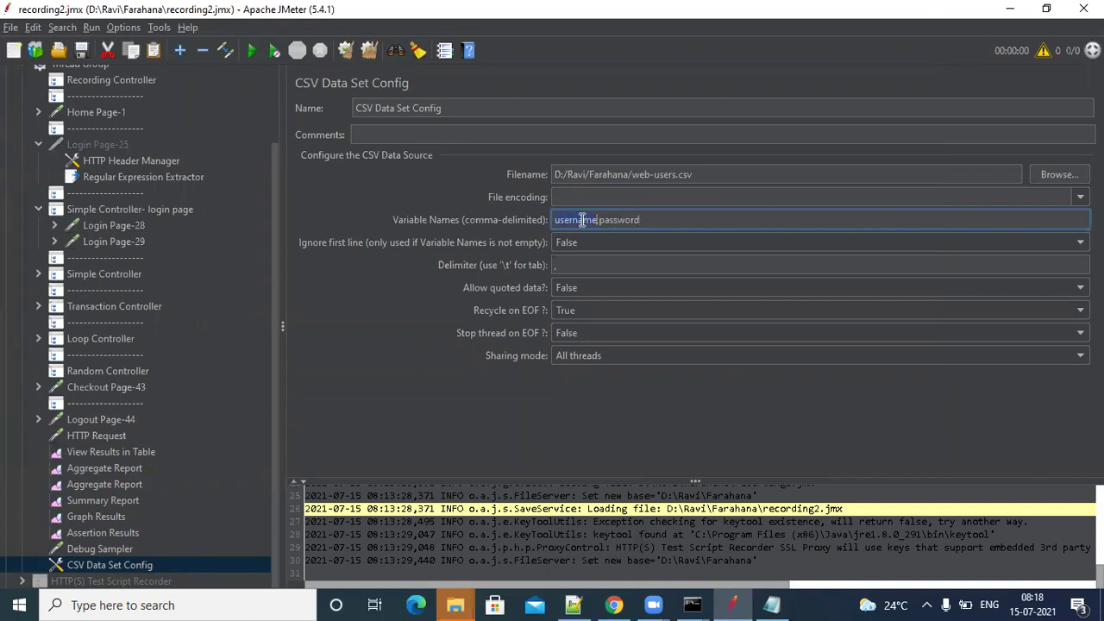
click(772, 604)
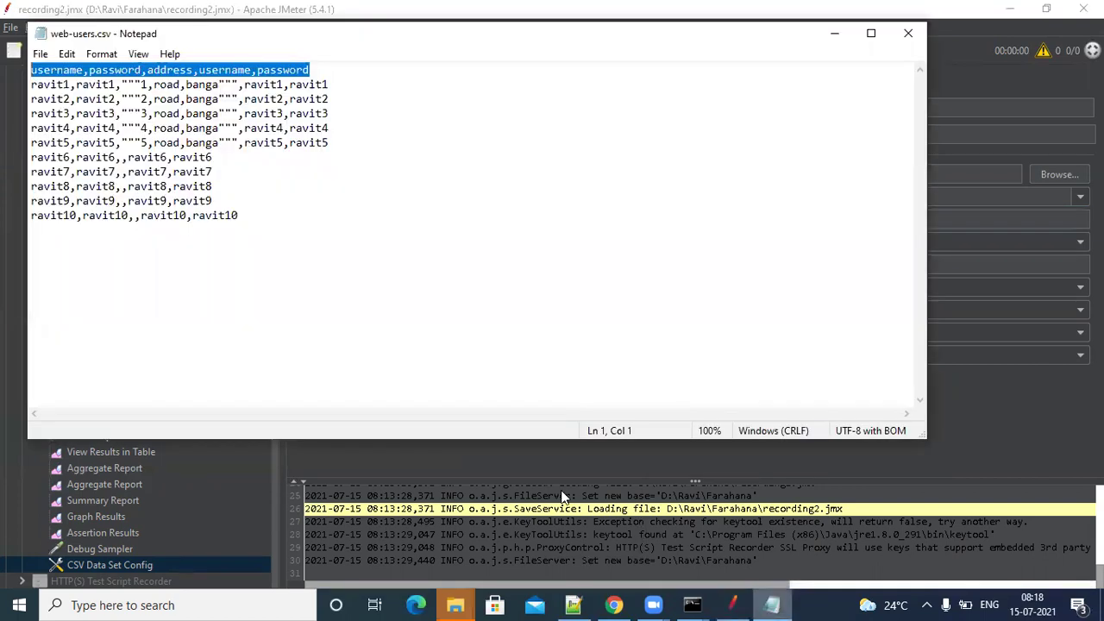
triple_click(68, 68)
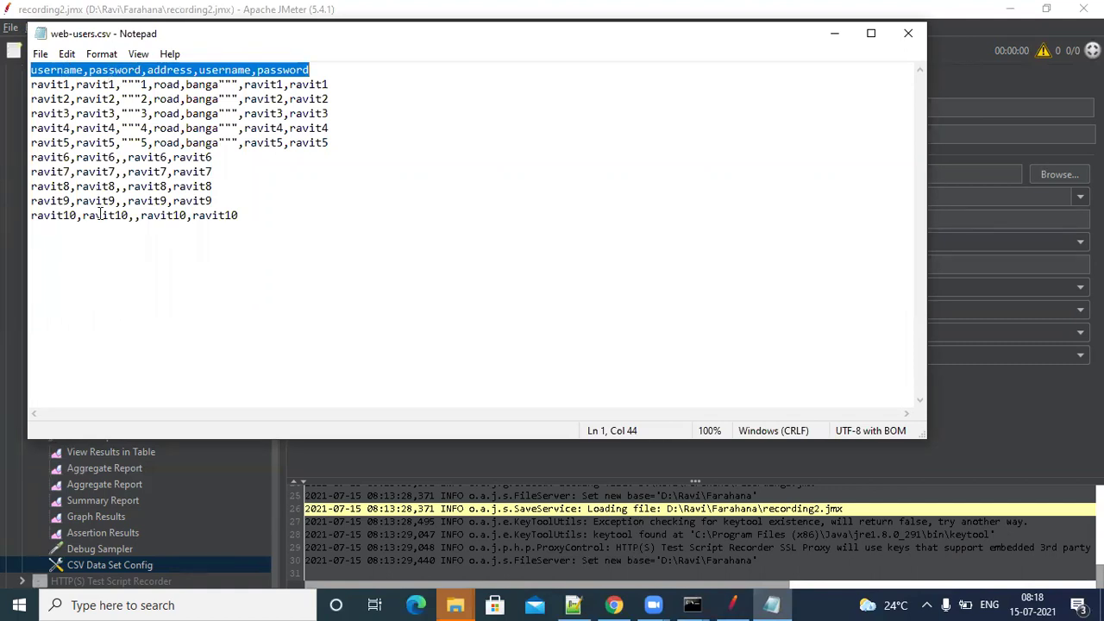
click(32, 71)
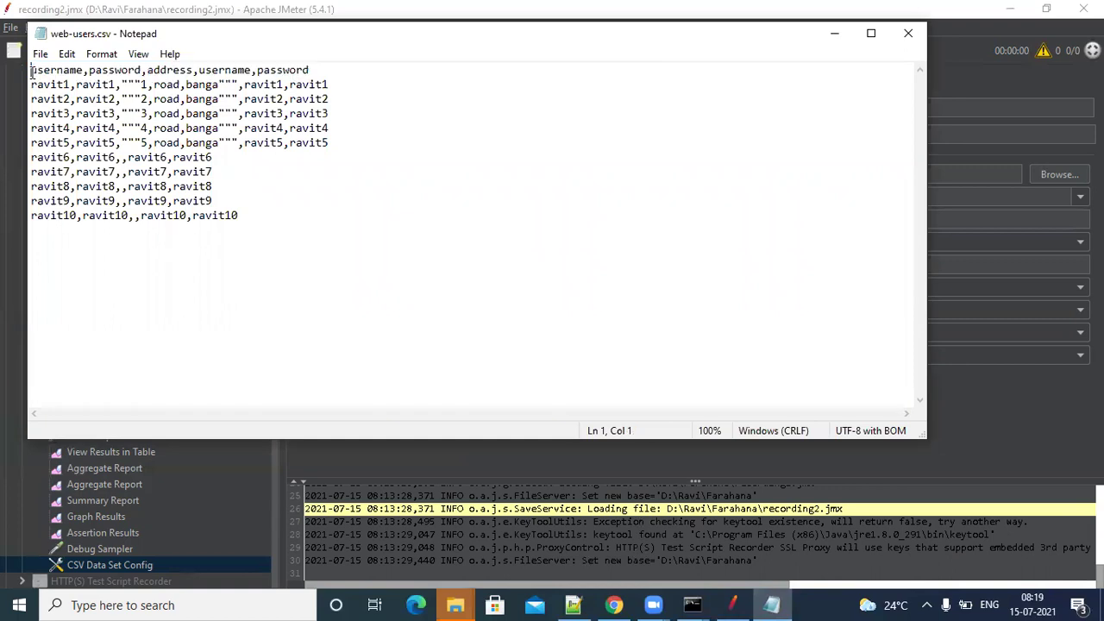
drag(32, 70, 145, 78)
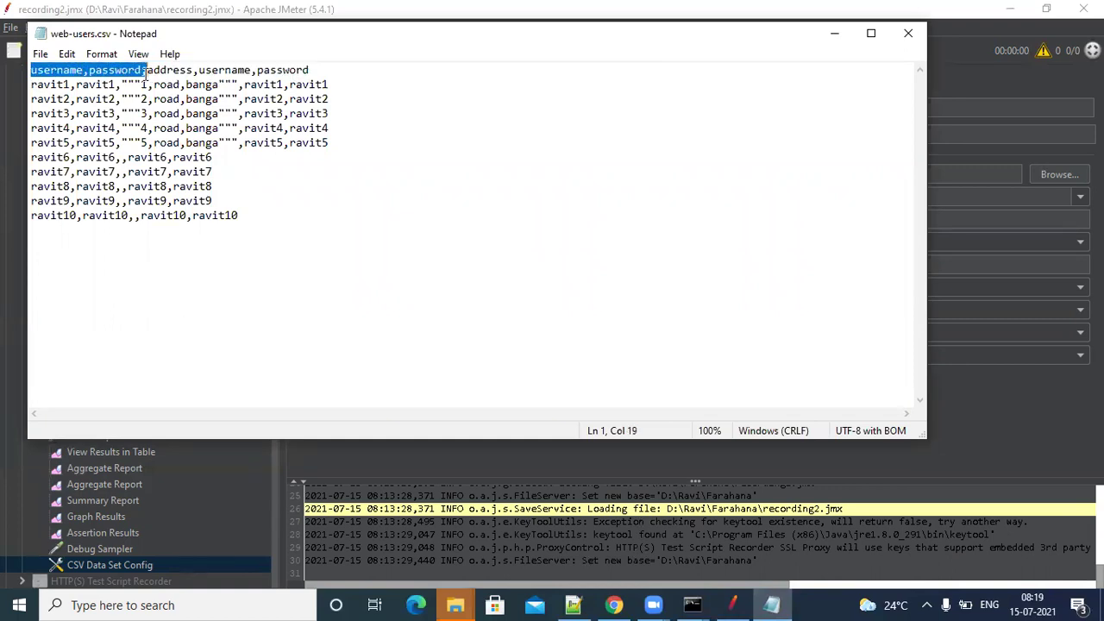
click(1, 327)
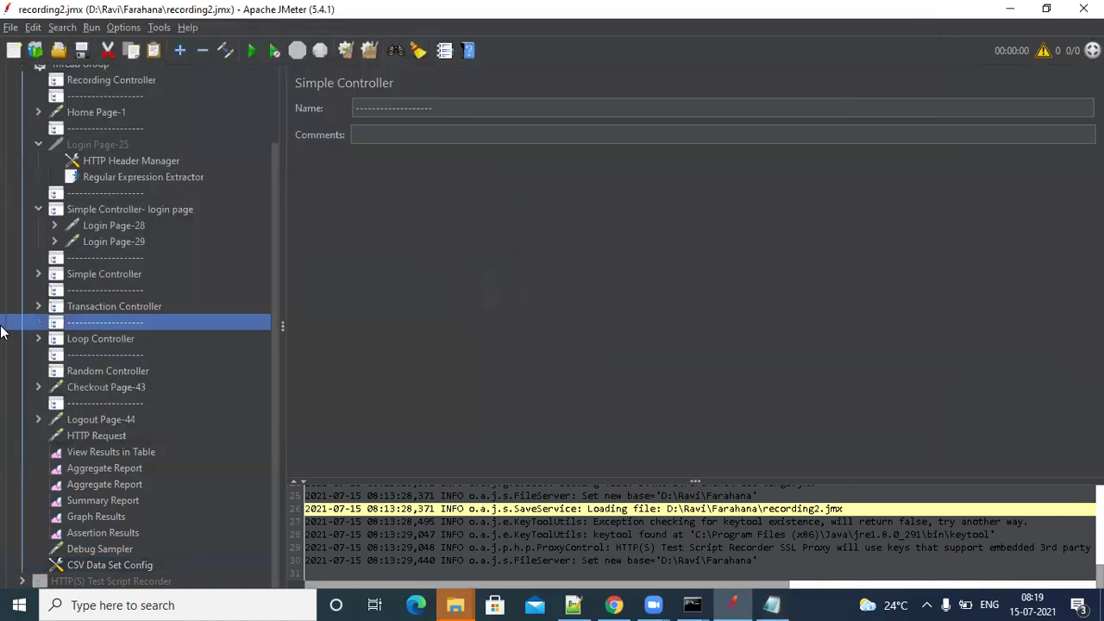
click(144, 565)
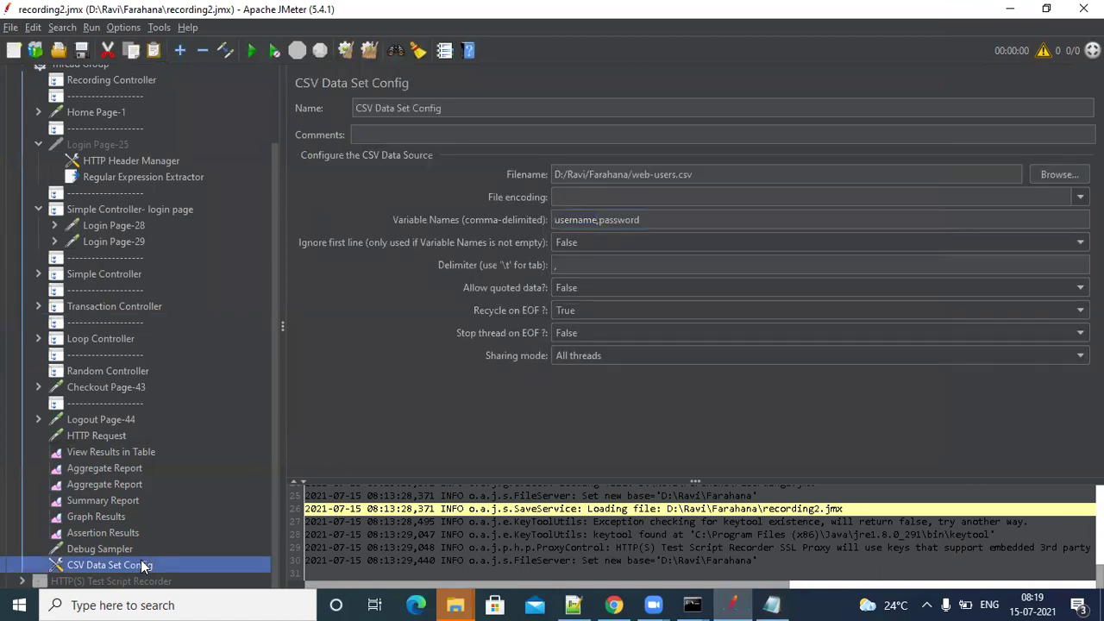
click(561, 222)
double_click(624, 219)
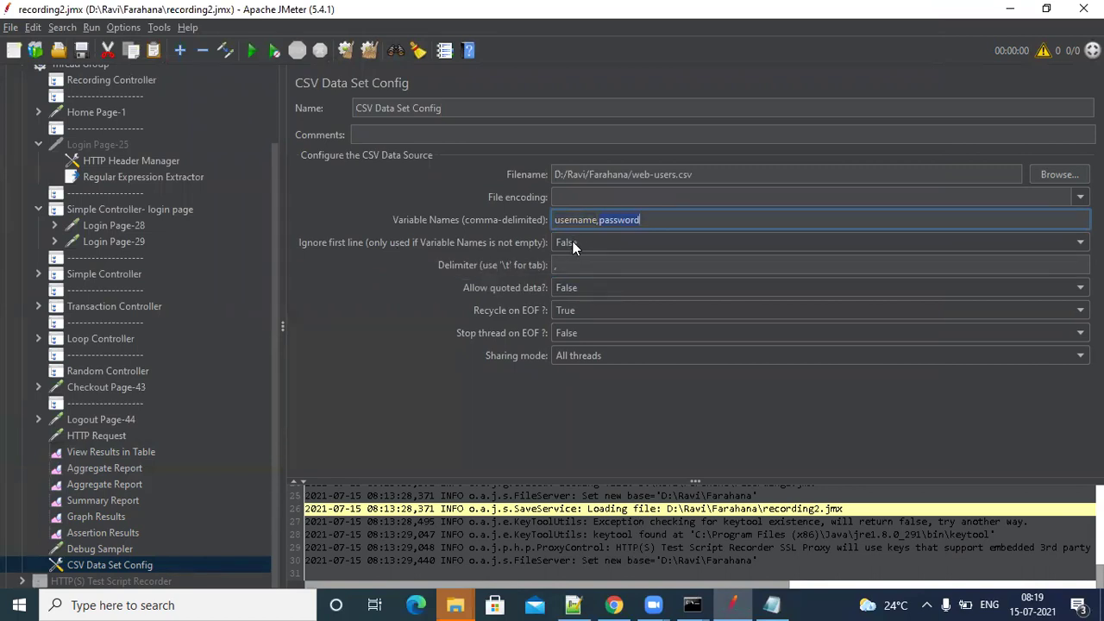
- Check the header line of web-users.csv in Notepad, and set Ignore first line to True in JMeter's CSV Data Set Config
click(772, 605)
drag(312, 69, 24, 72)
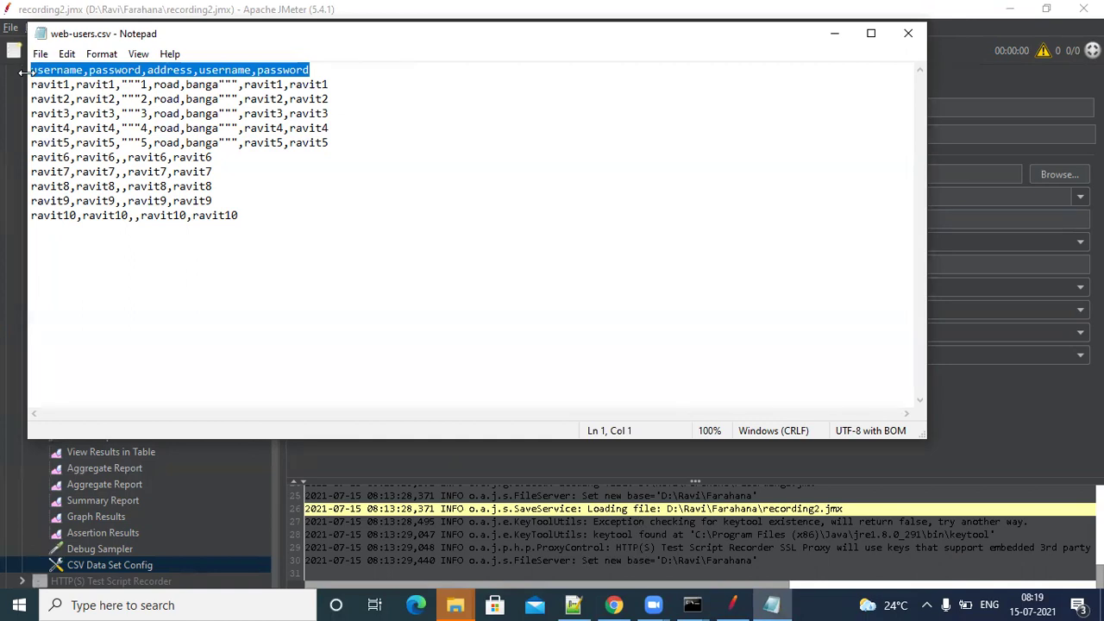
click(12, 98)
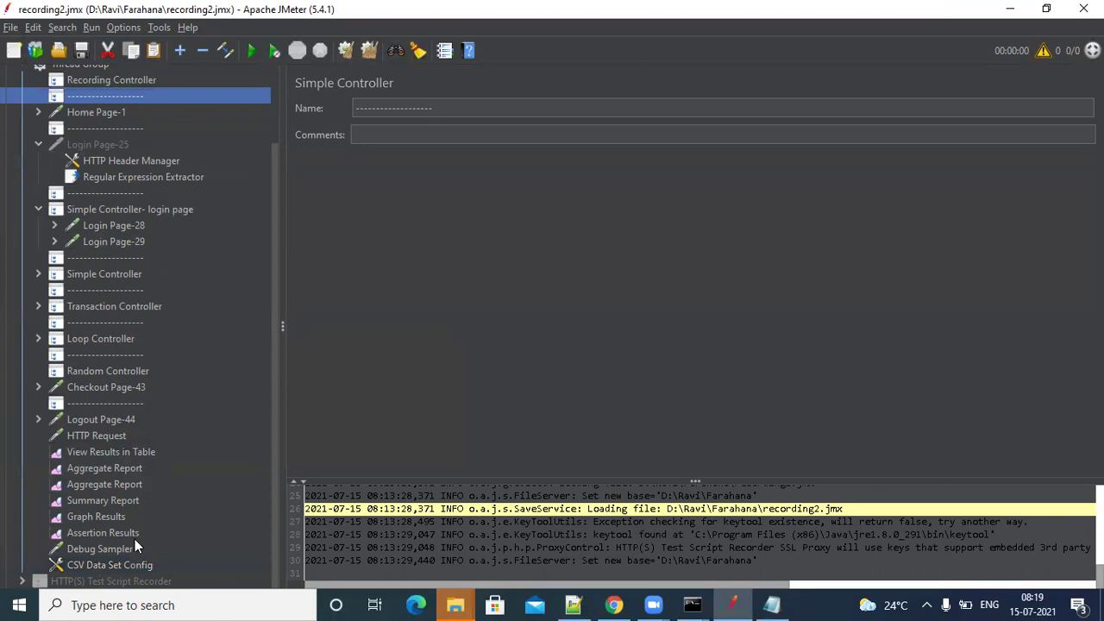
click(134, 562)
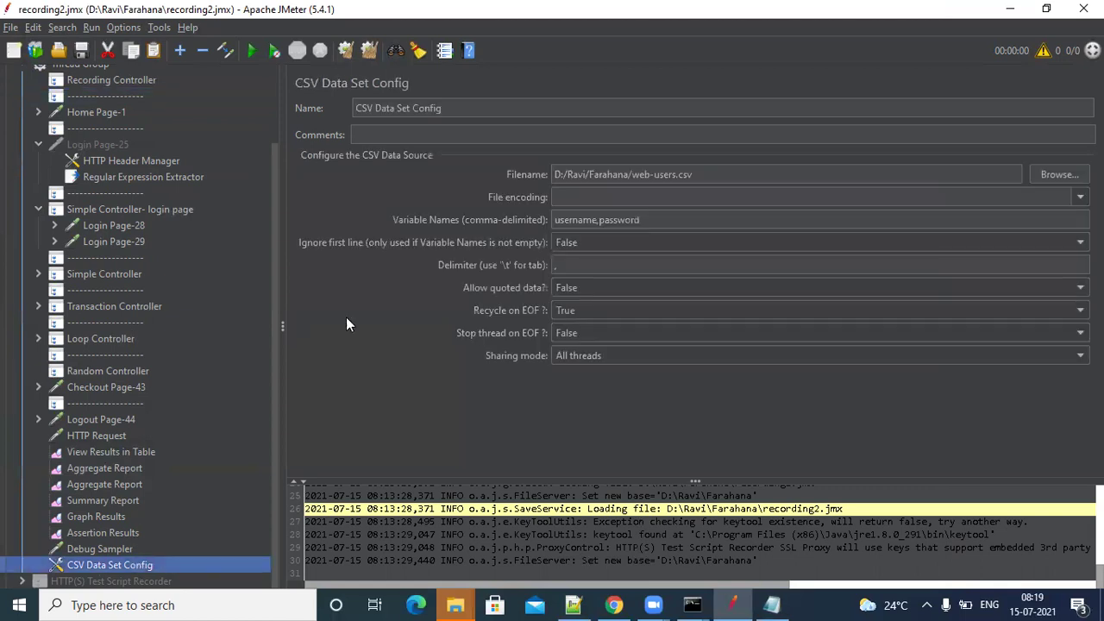
click(612, 238)
click(596, 256)
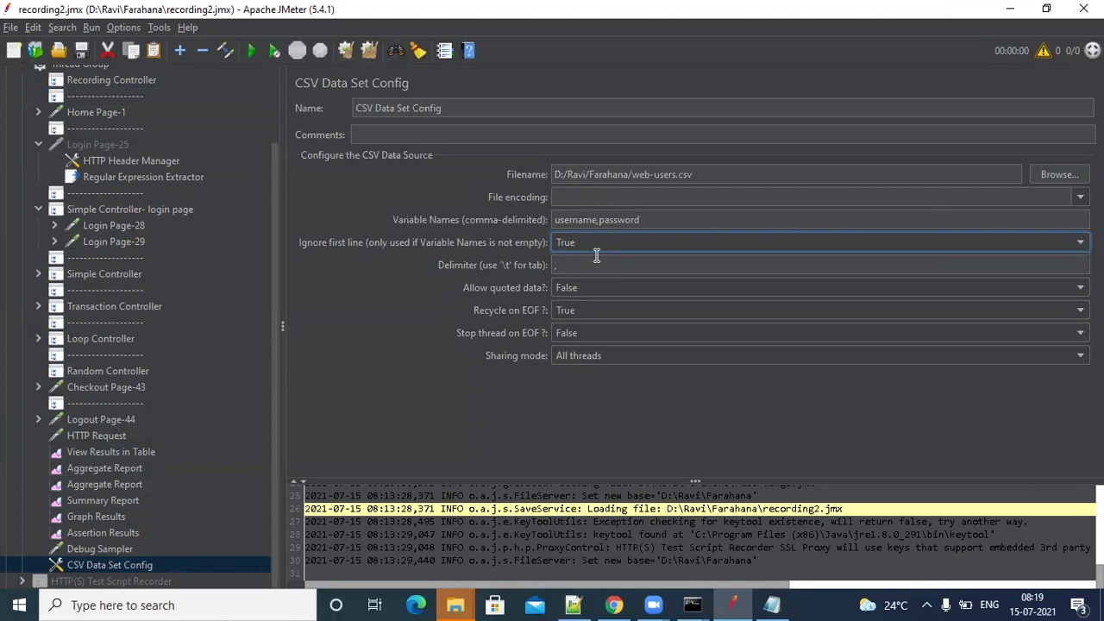
- In the Login Page-28 request, set the login parameter to ${username} and the password parameter to ${password}, matching the CSV variable names
double_click(580, 221)
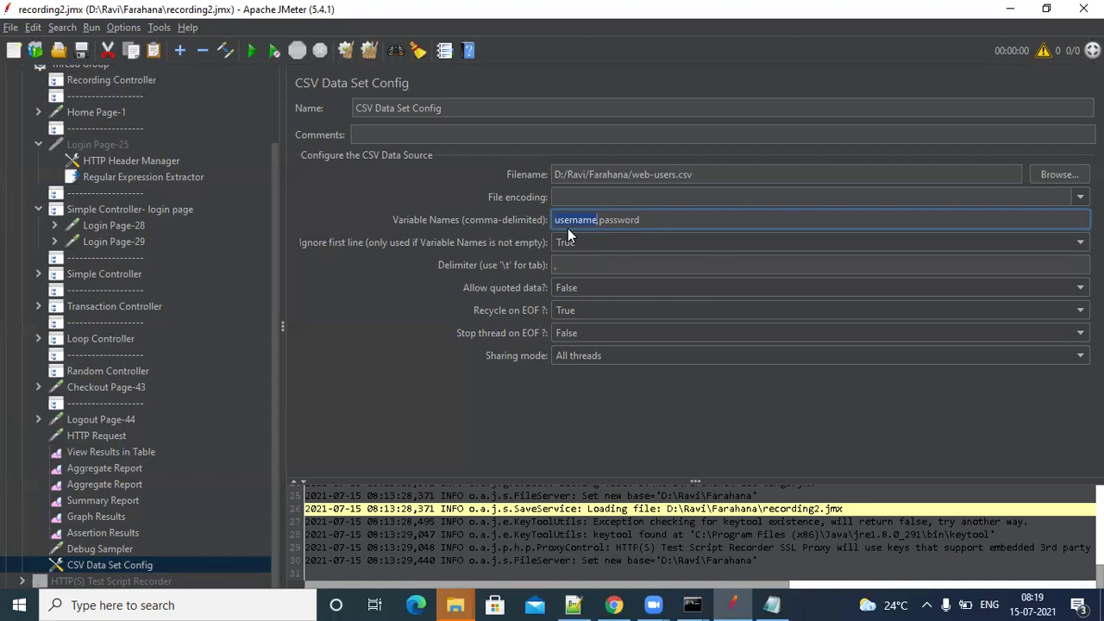
click(113, 228)
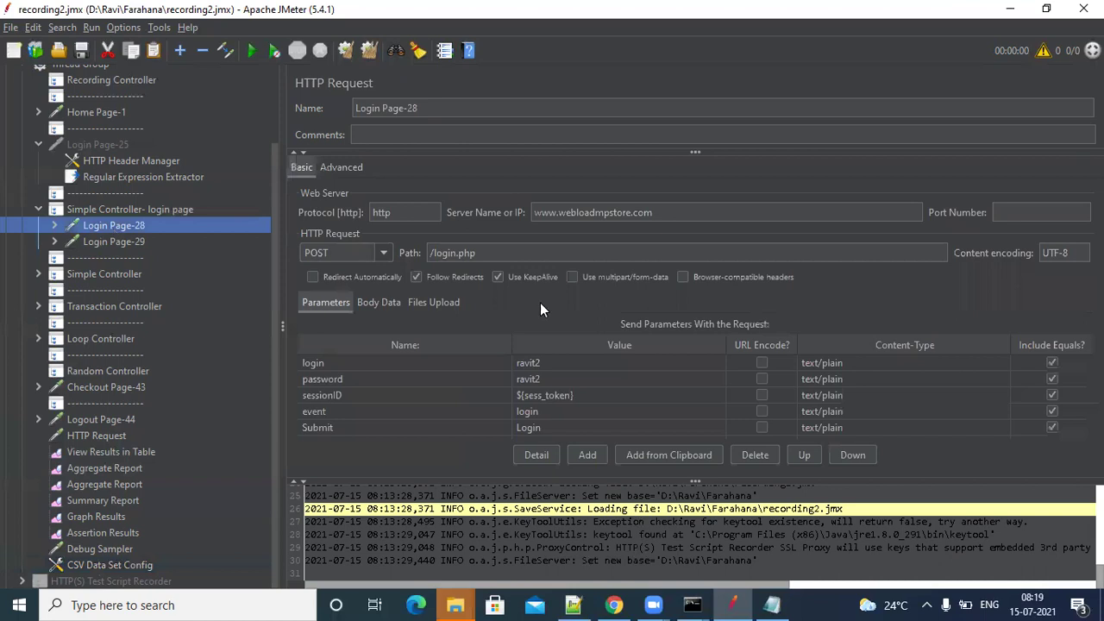
double_click(548, 364)
key(ctrl+a)
text(${})
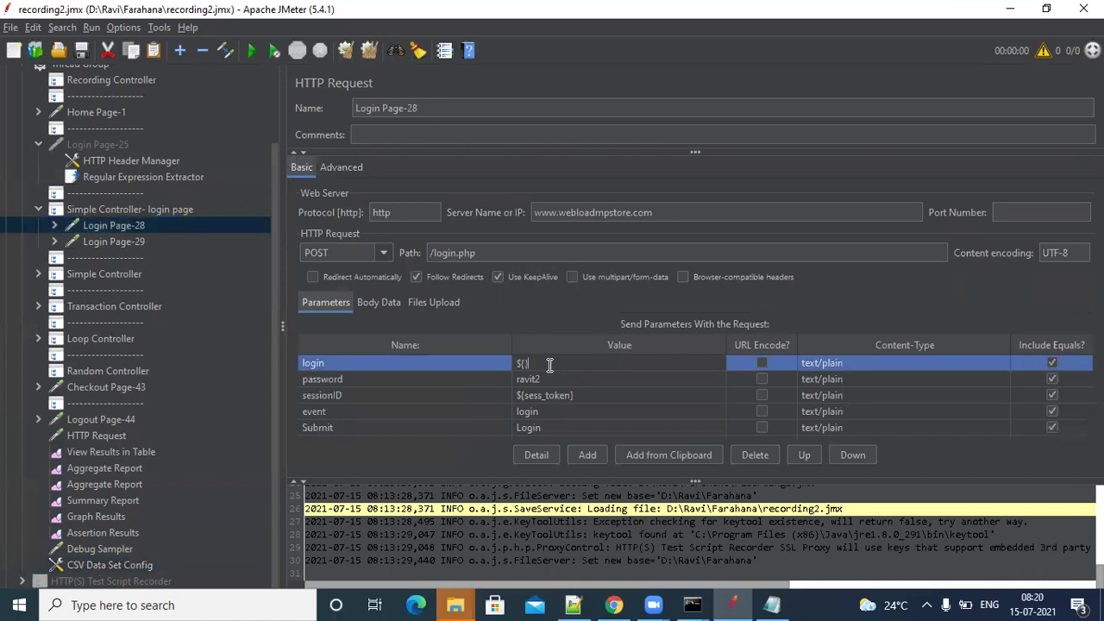
text(username)
click(546, 379)
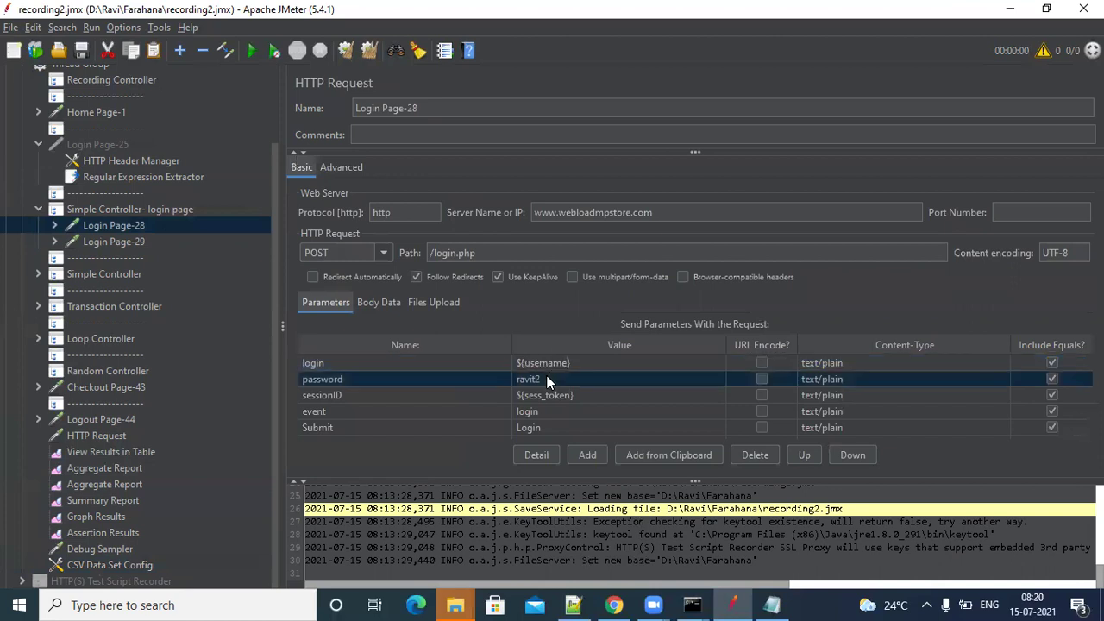
text(${}pass)
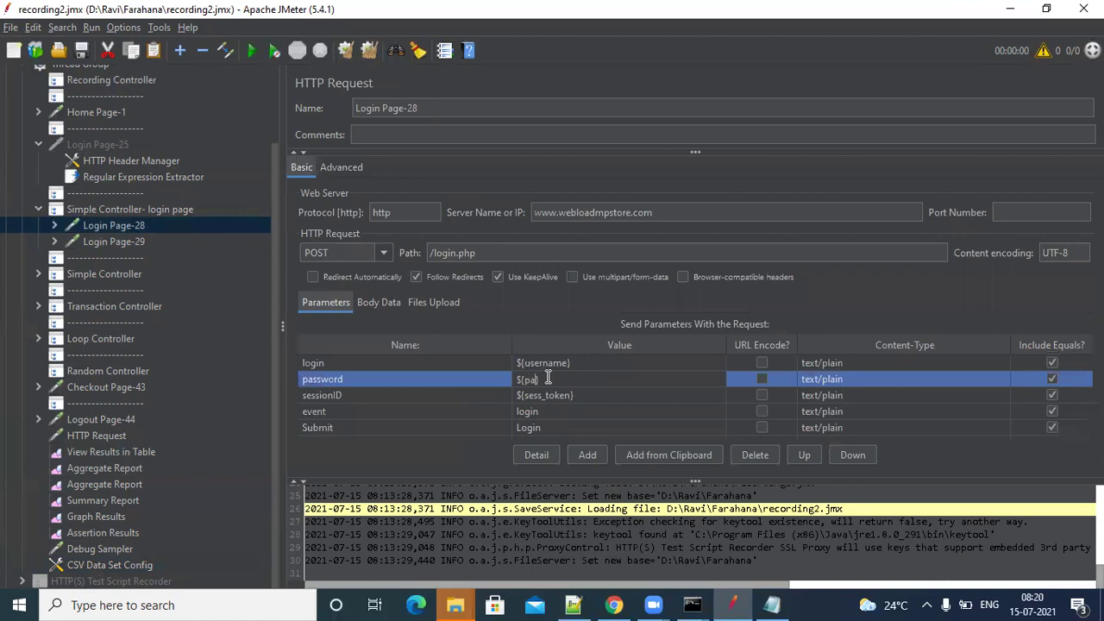
text(word)
click(141, 564)
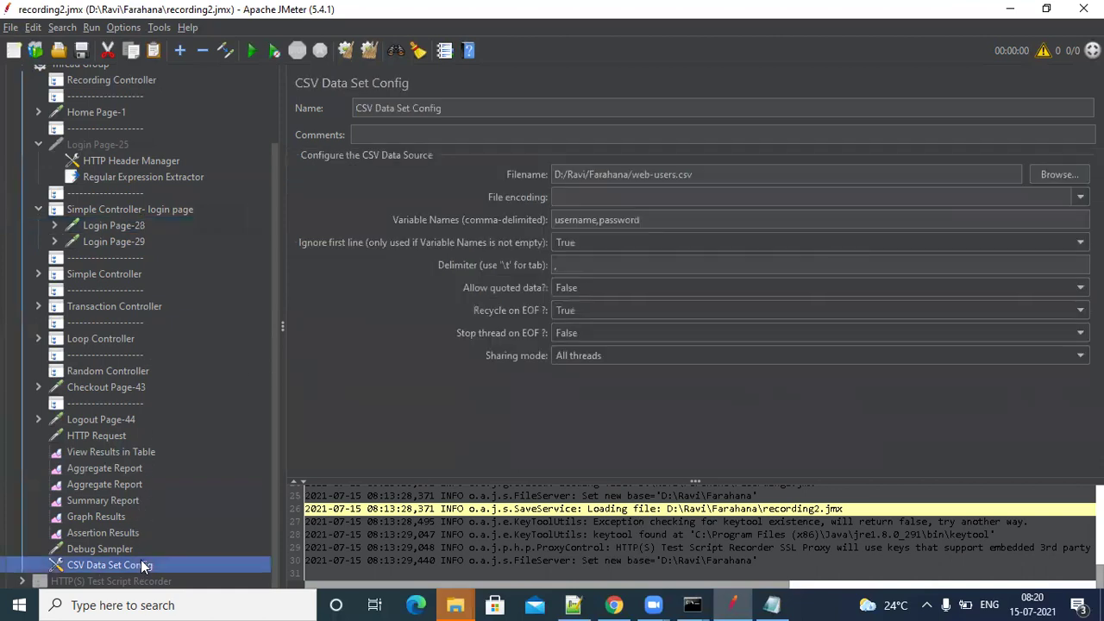
double_click(566, 219)
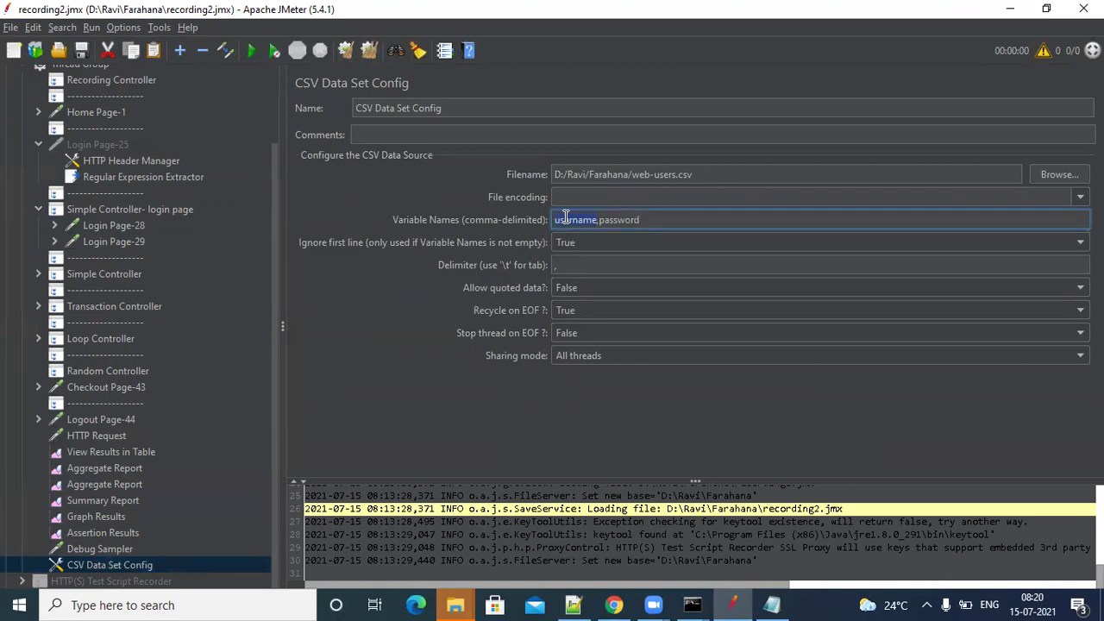
- Add a View Results Tree listener to the Simple Controller- login page
click(157, 210)
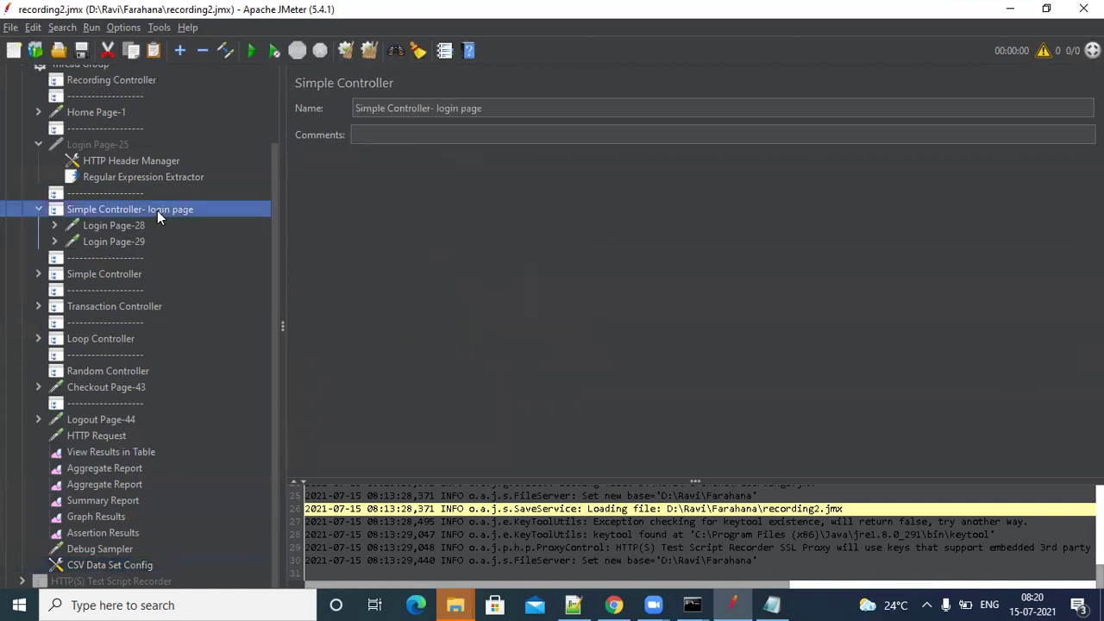
right_click(157, 210)
mouse_move(372, 220)
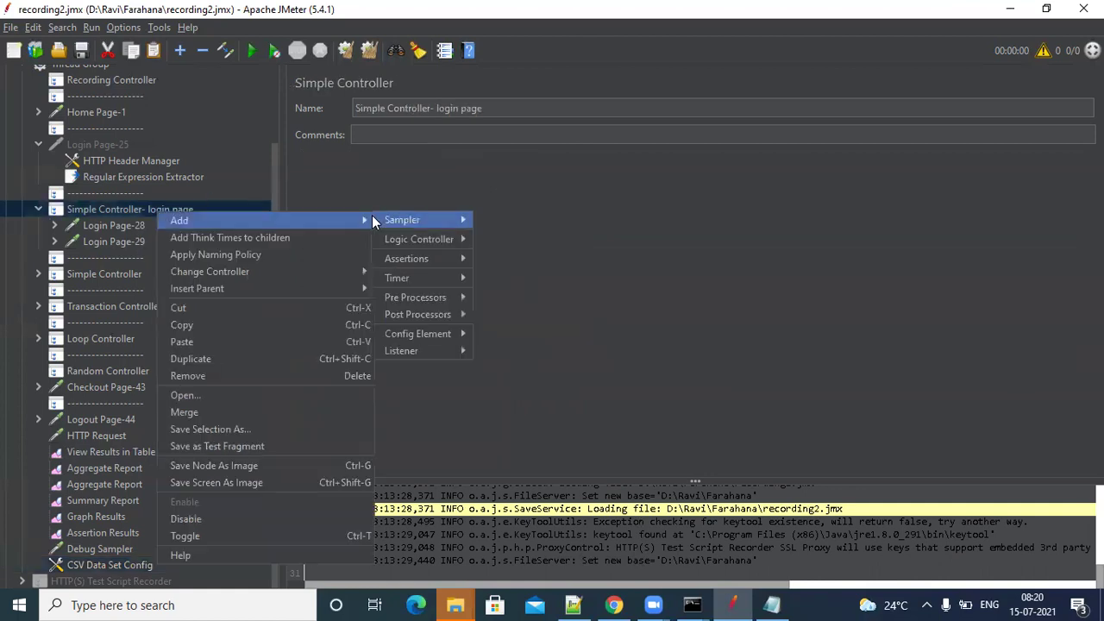
mouse_move(406, 350)
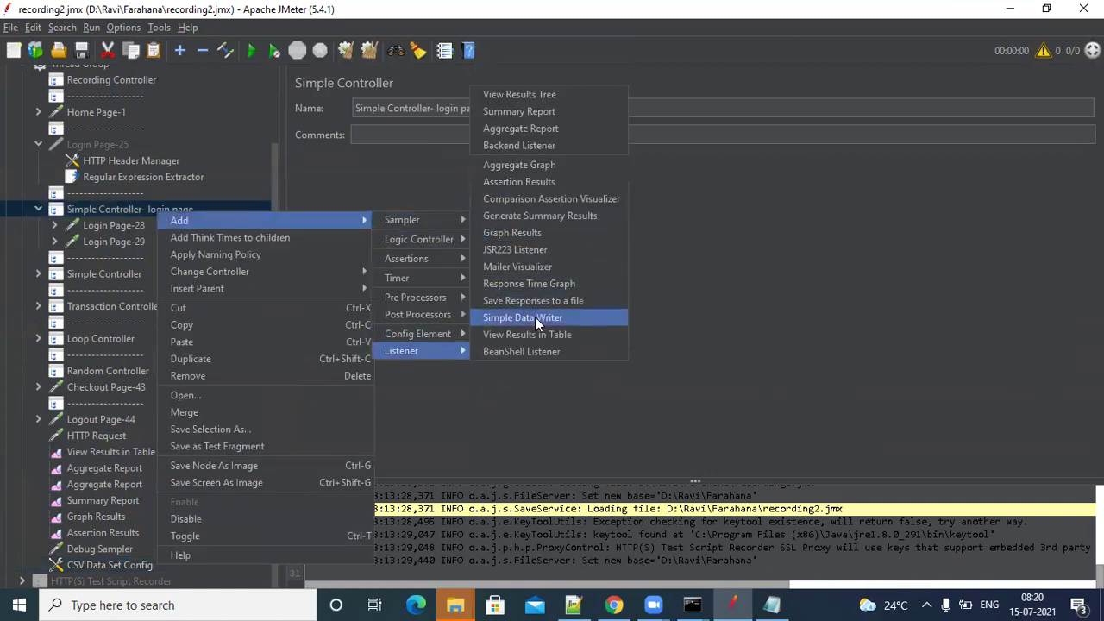
click(561, 97)
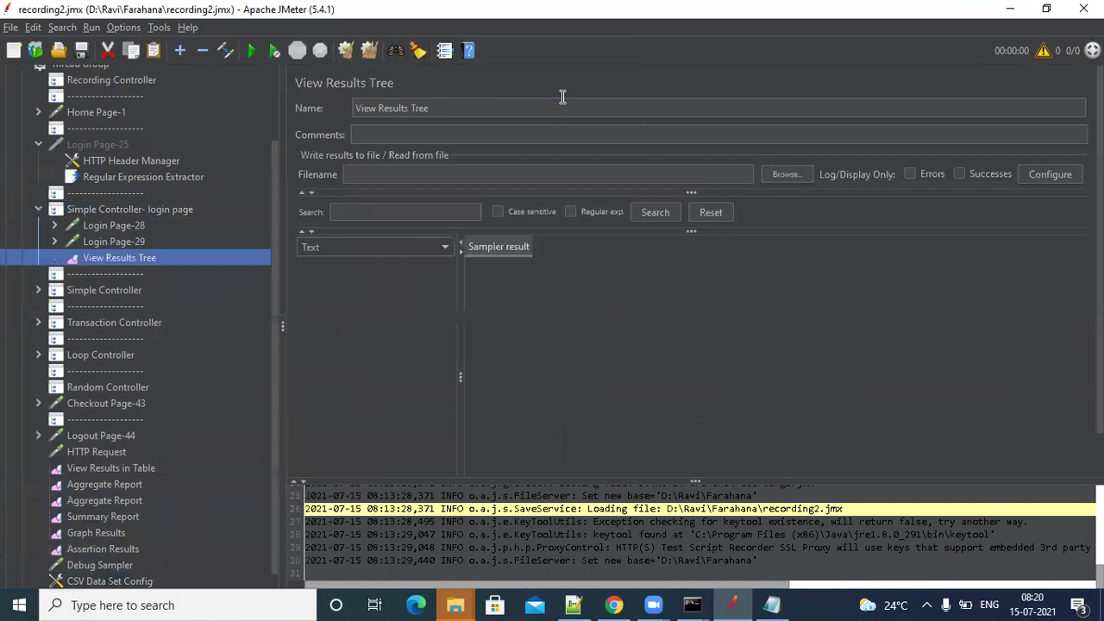
- Set the Thread Group's number of threads to 3 and its loop count to 1
drag(273, 221, 261, 126)
click(93, 155)
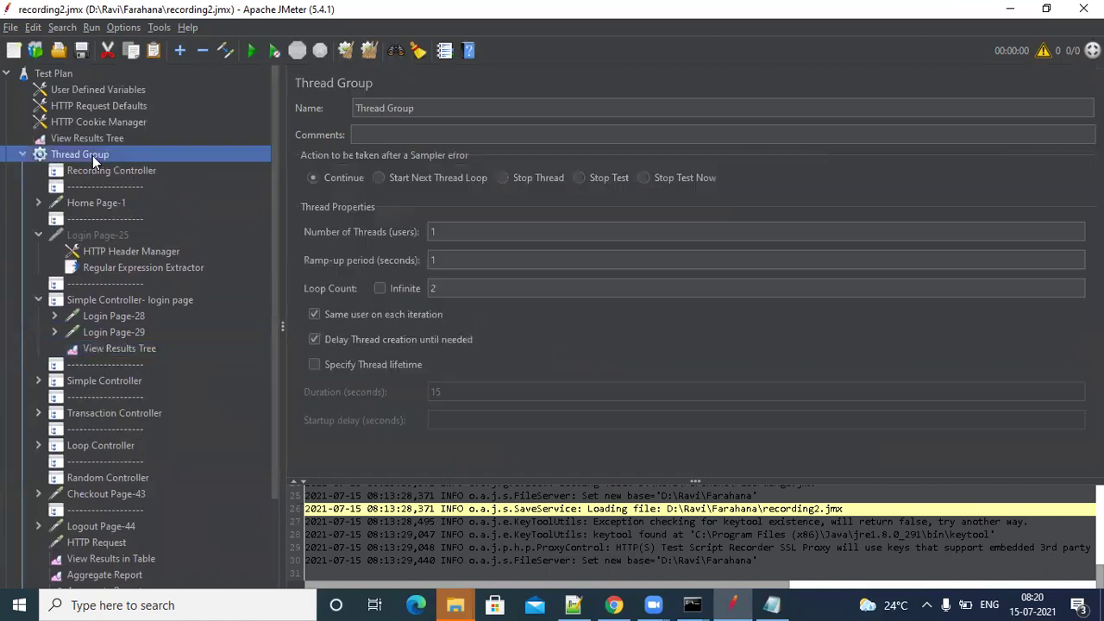
double_click(444, 231)
text(3)
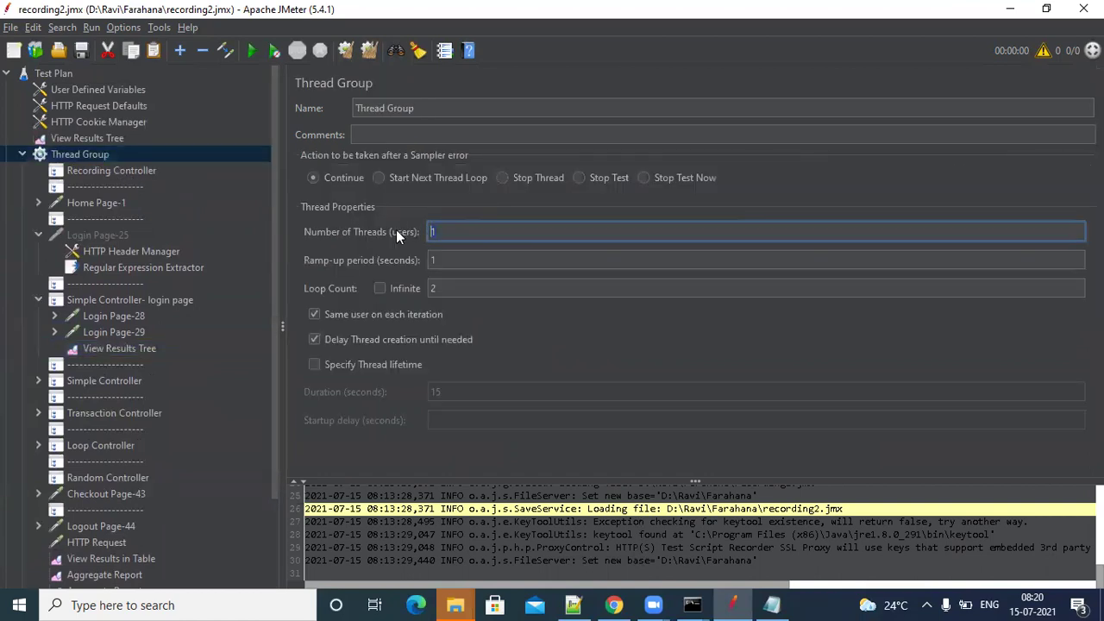
double_click(450, 288)
text(1)
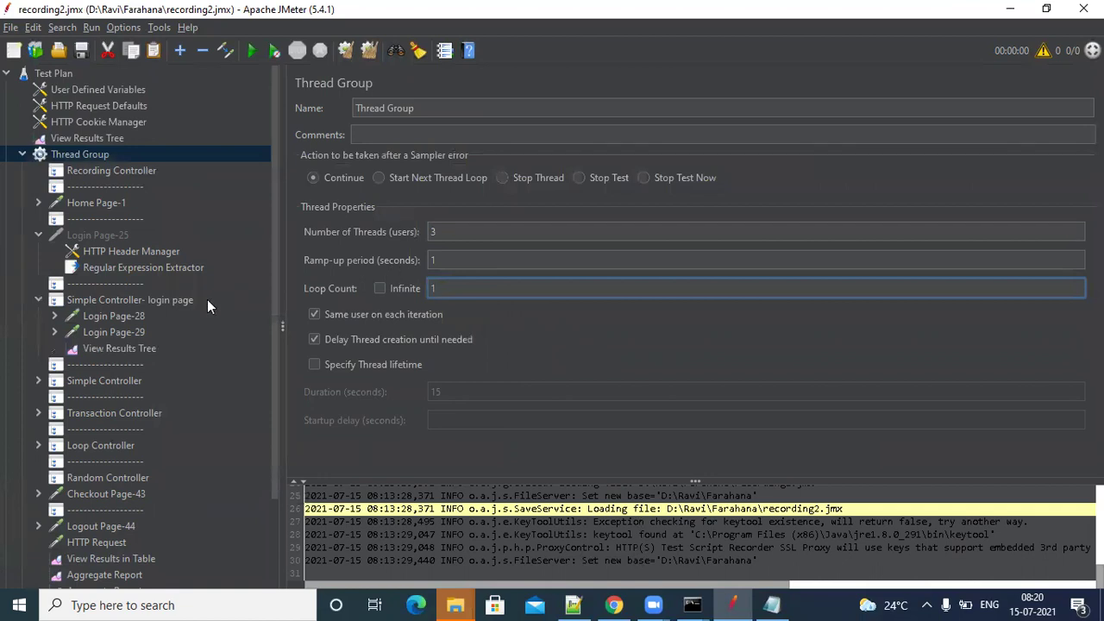
- Run the test and inspect the login and password sent in each Login Page-28 request body in the login controller's View Results Tree
click(146, 347)
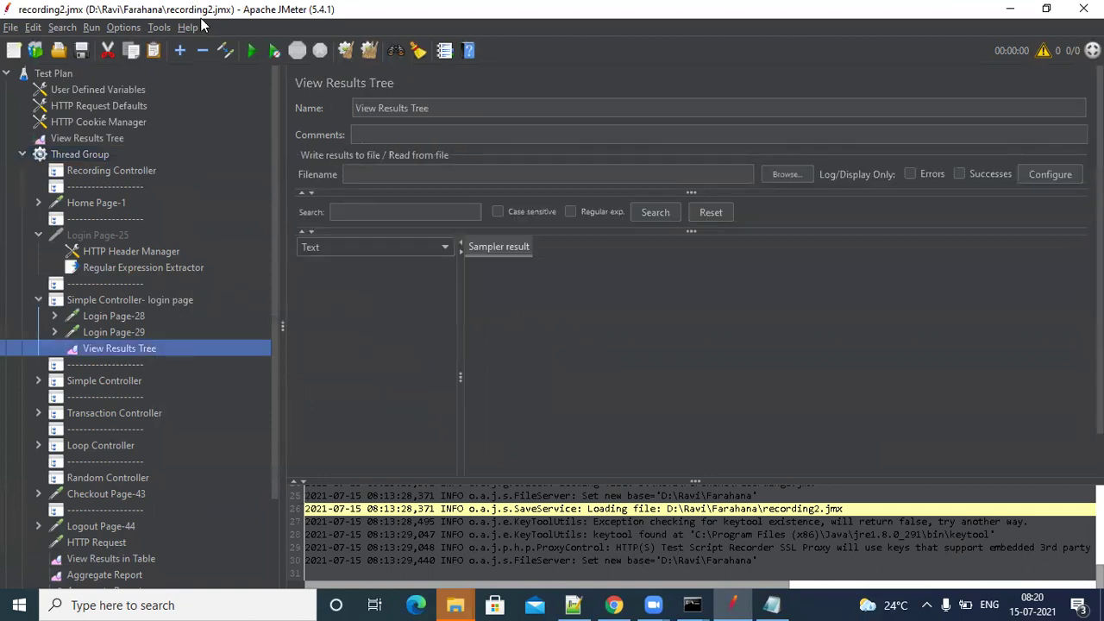
click(250, 50)
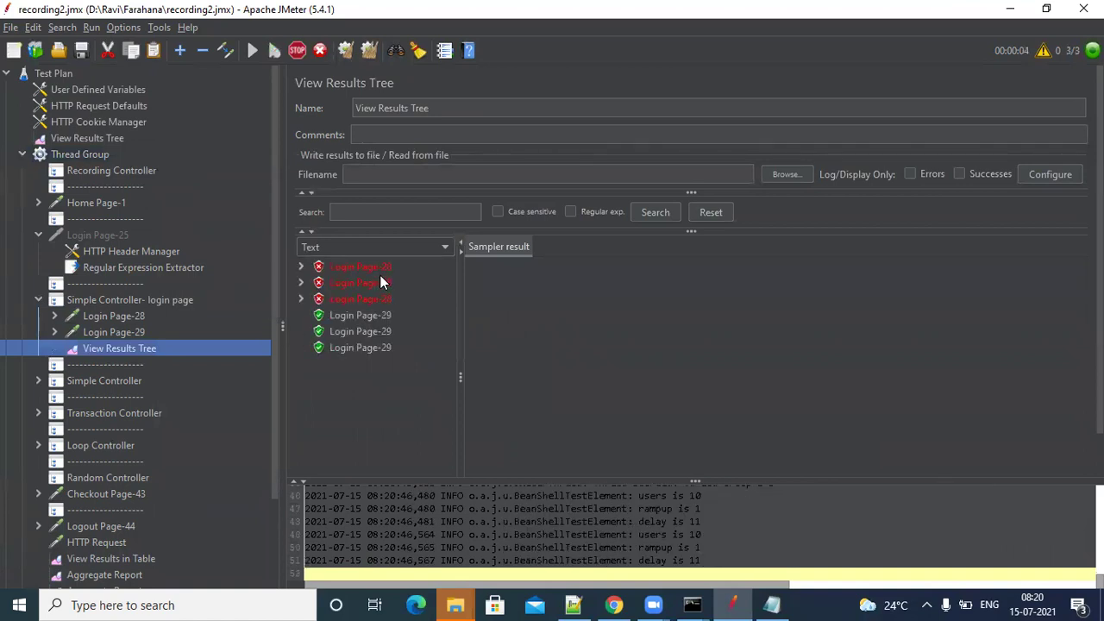
click(361, 267)
click(543, 248)
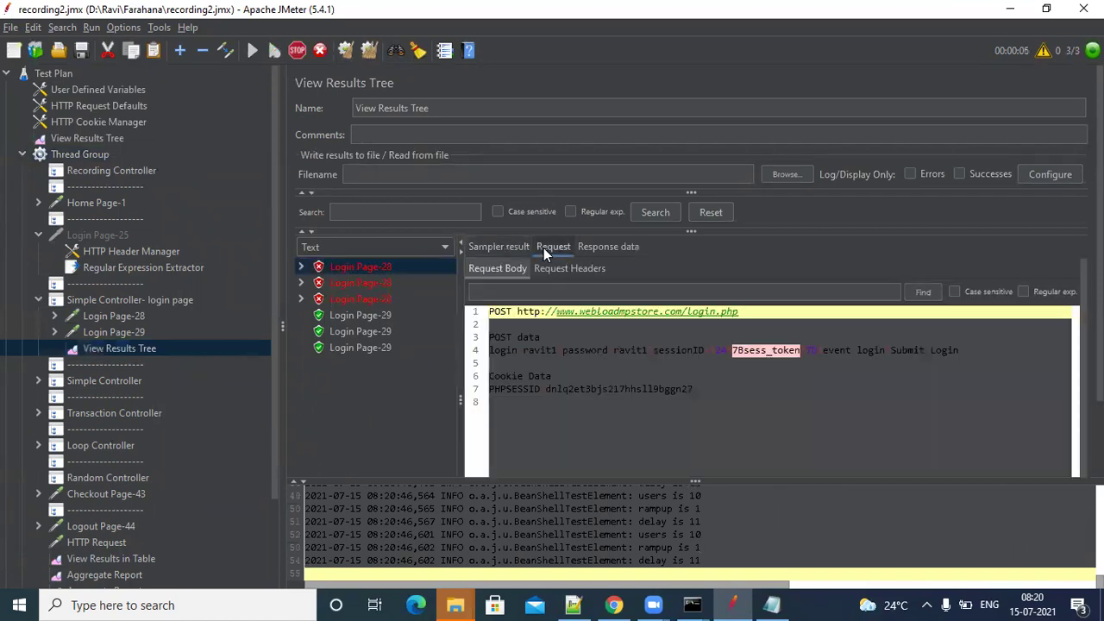
drag(608, 349, 649, 353)
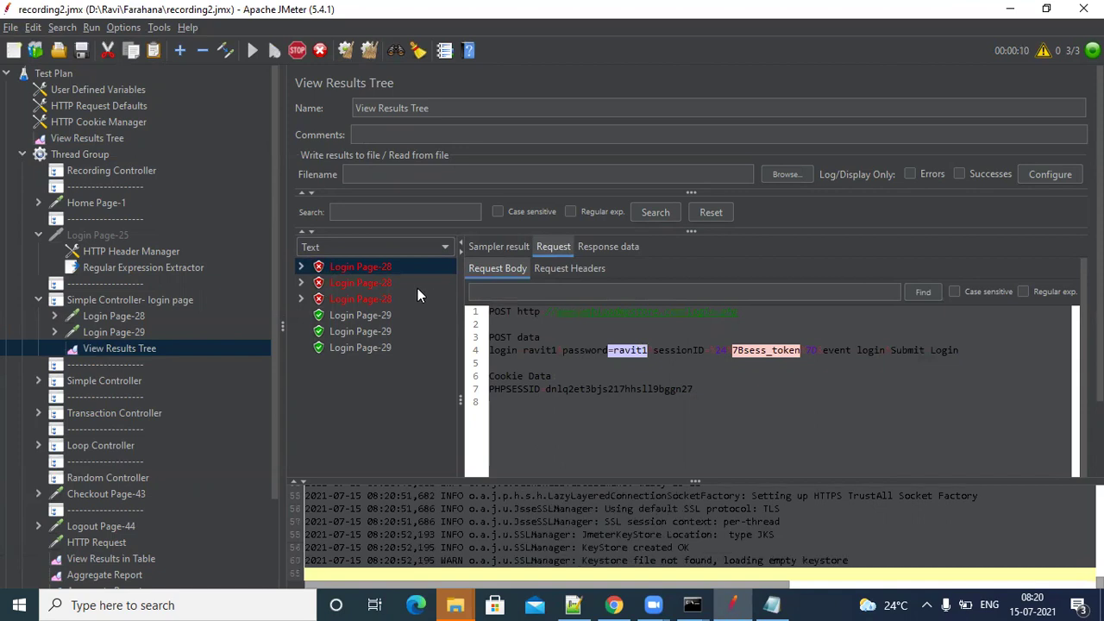
click(379, 283)
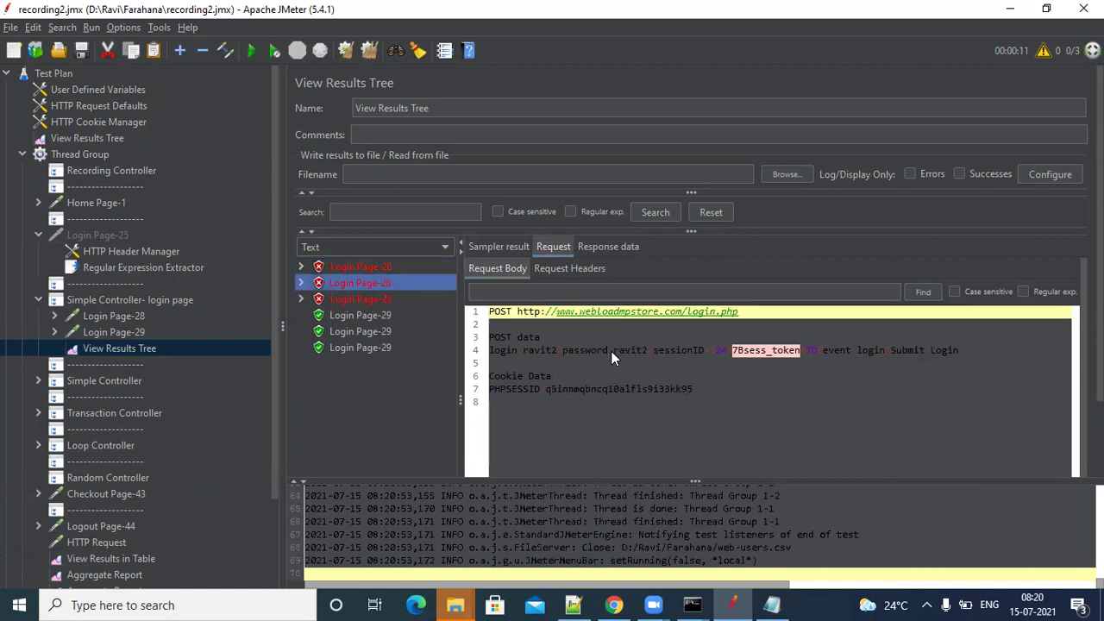
drag(610, 350, 630, 352)
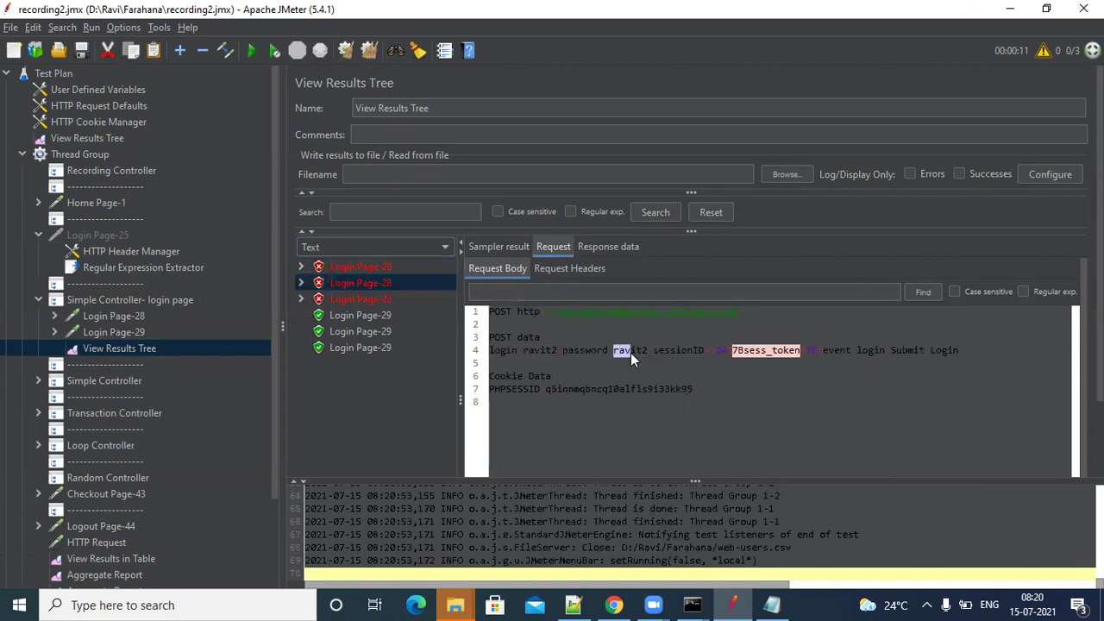
click(349, 299)
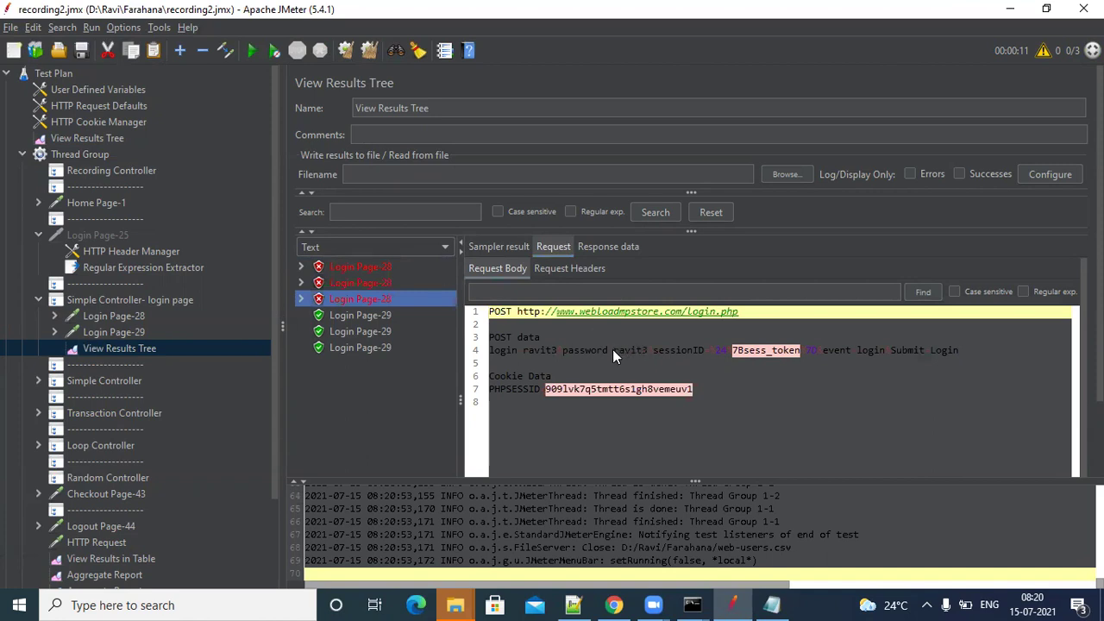
drag(612, 350, 642, 354)
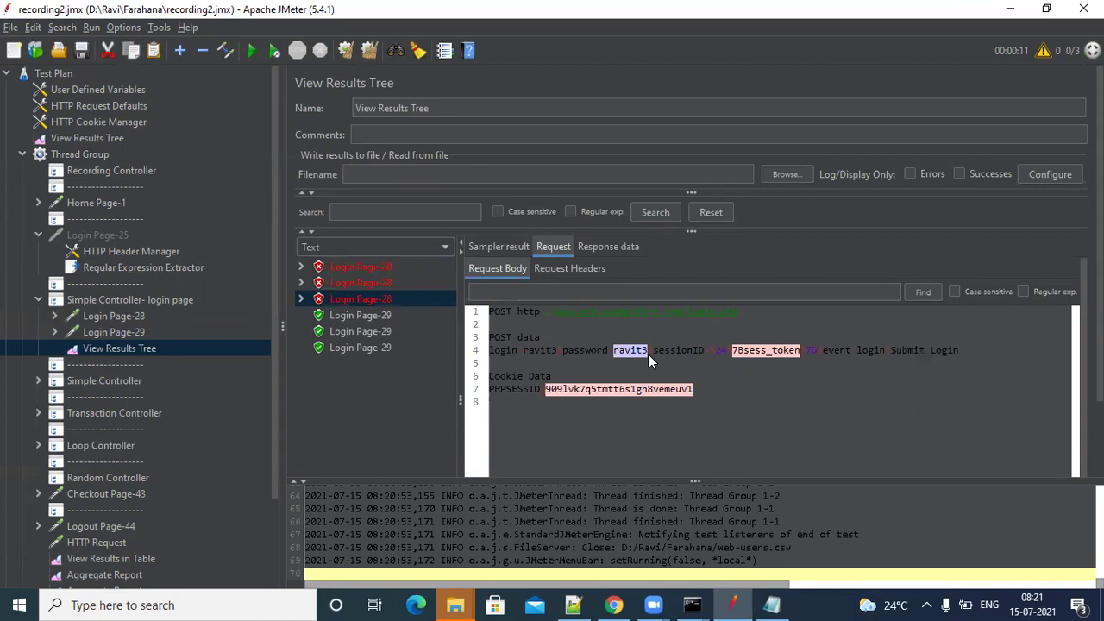
- Review the Regular Expression Extractor under Login Page-25 and recheck the sessionID parameter in the Login Page-28 request bodies
click(134, 268)
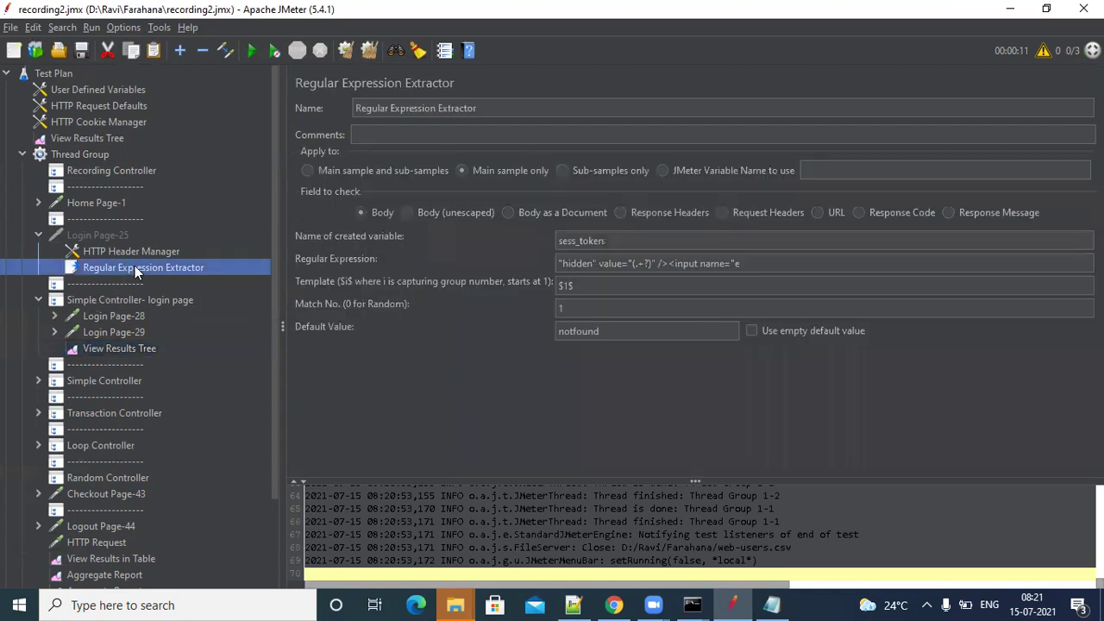
click(774, 265)
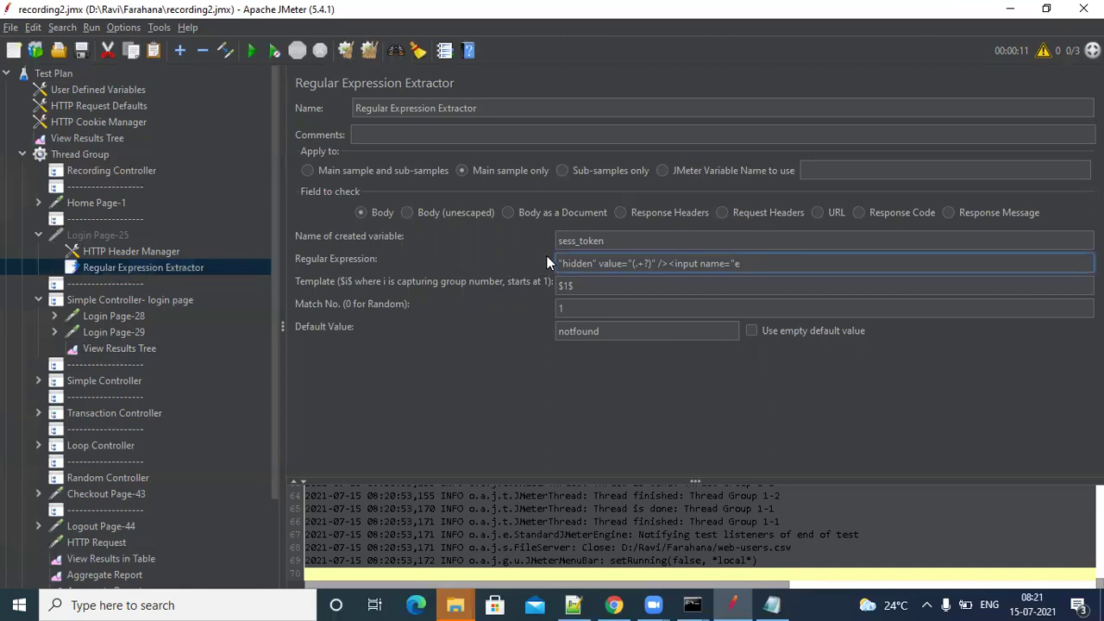
click(73, 136)
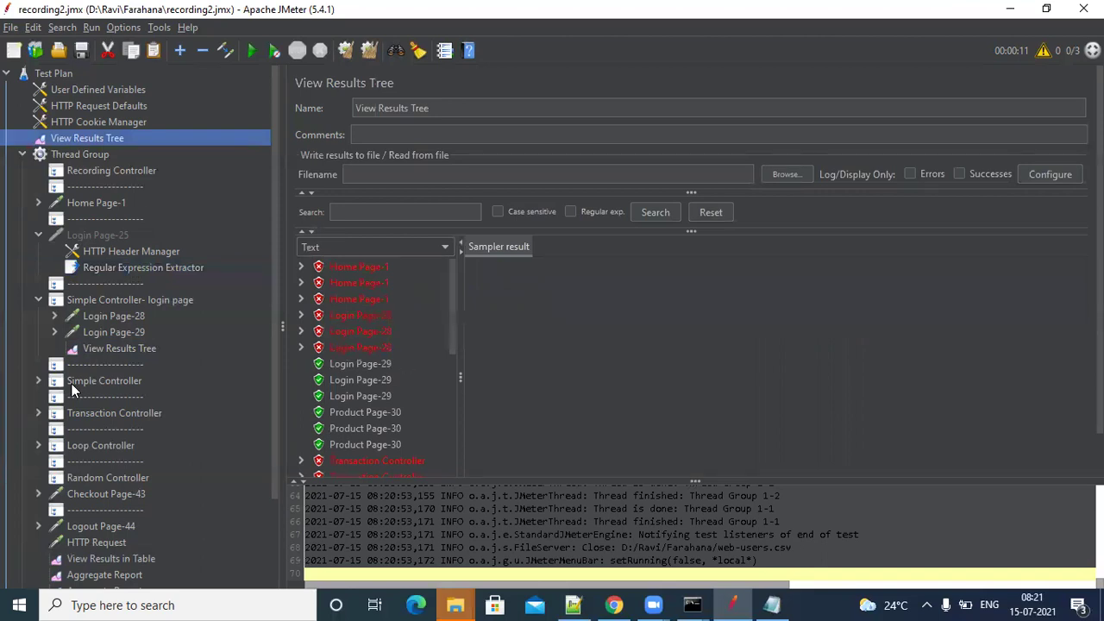
click(123, 345)
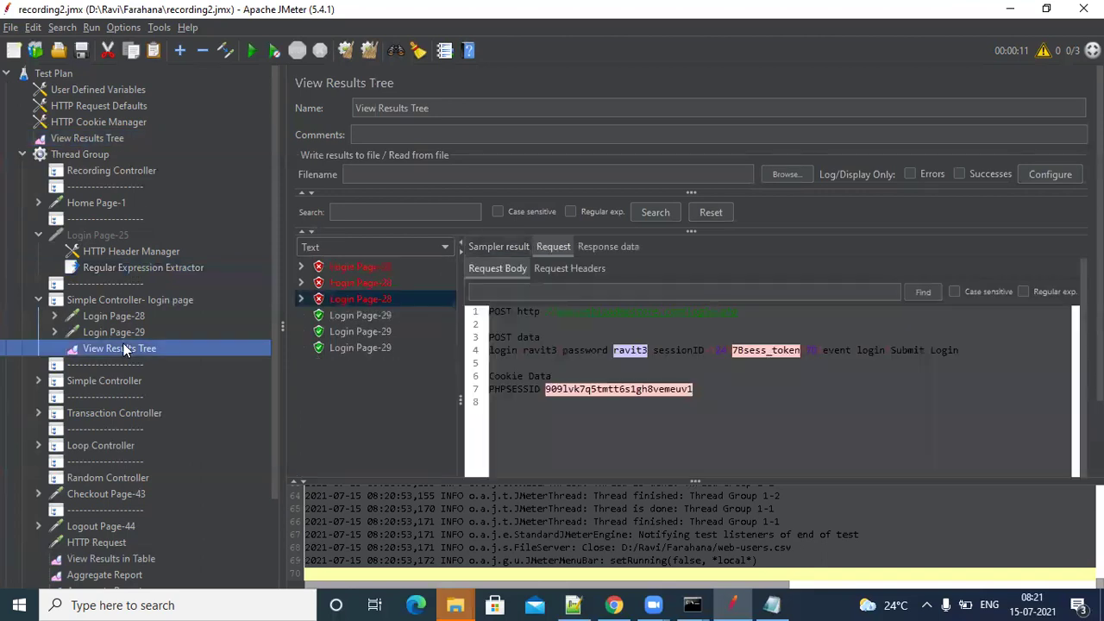
click(364, 281)
click(368, 270)
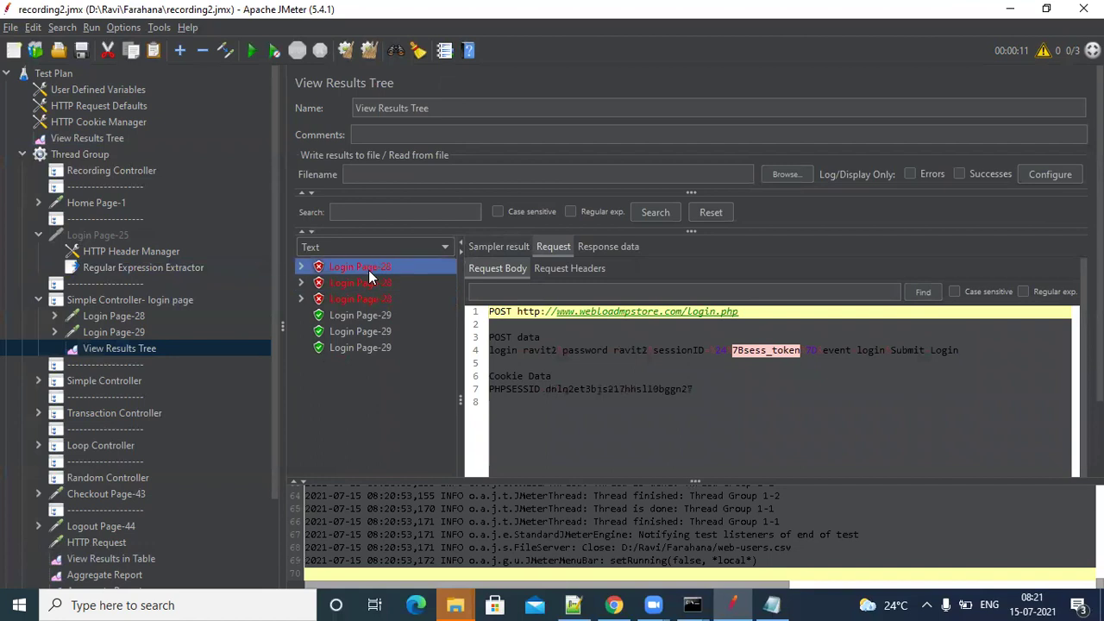
click(368, 283)
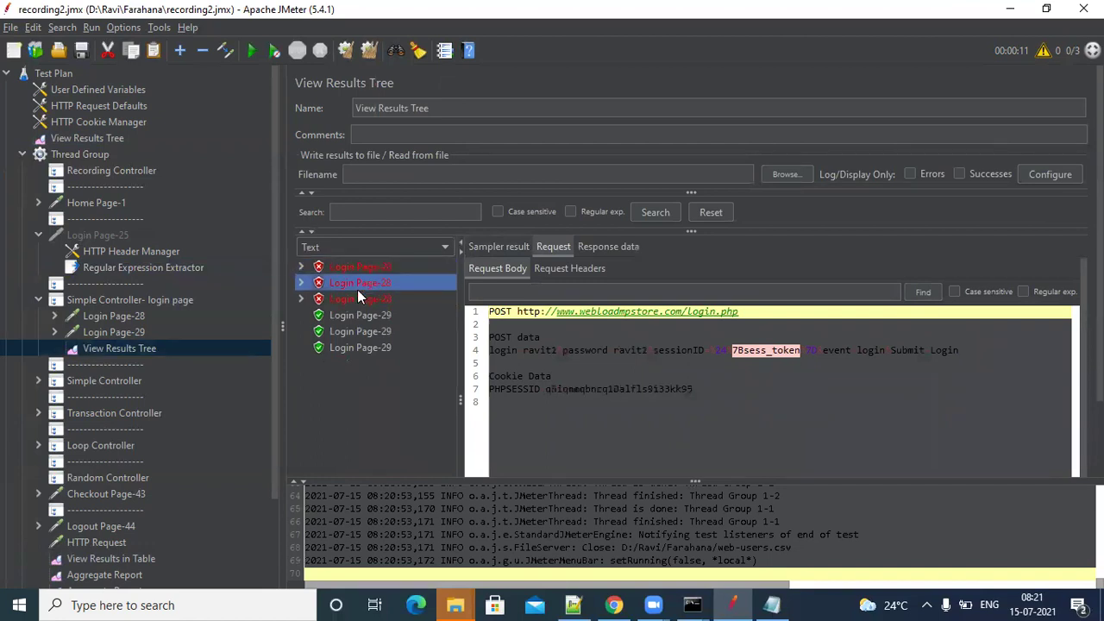
- Review the variable names in the CSV Data Set Config and the number of threads in the Thread Group
drag(272, 423, 275, 504)
click(77, 583)
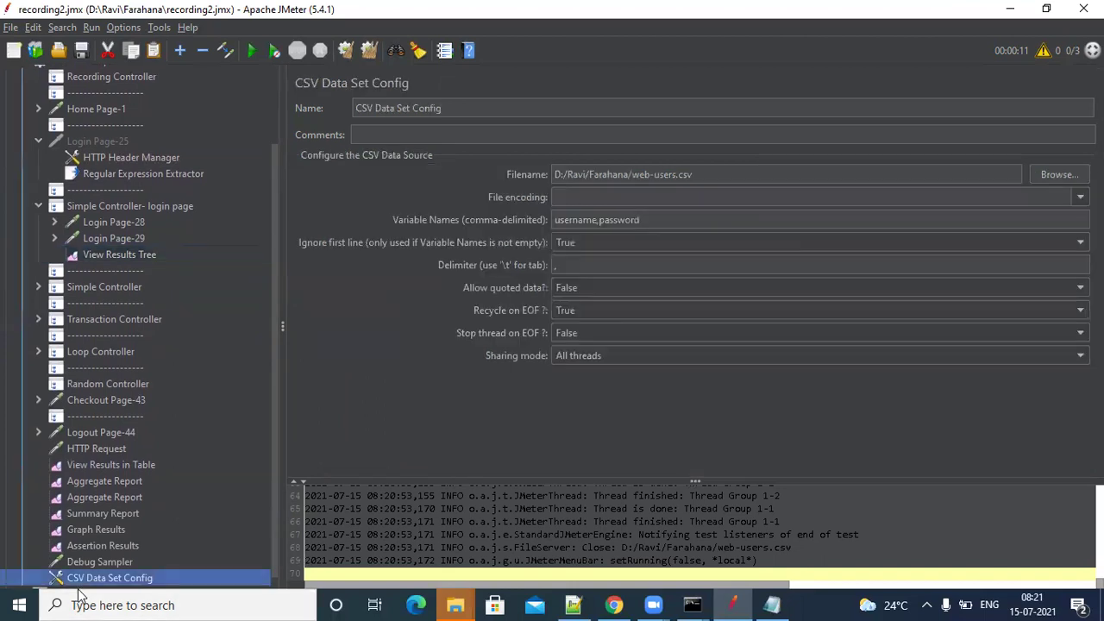
triple_click(675, 220)
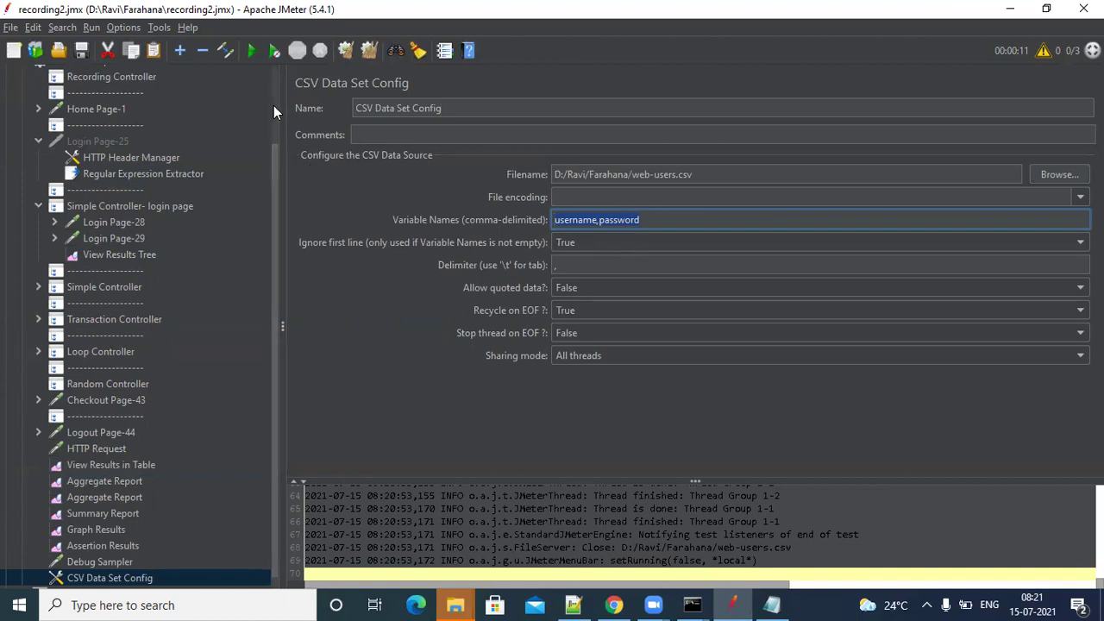
drag(274, 177, 275, 78)
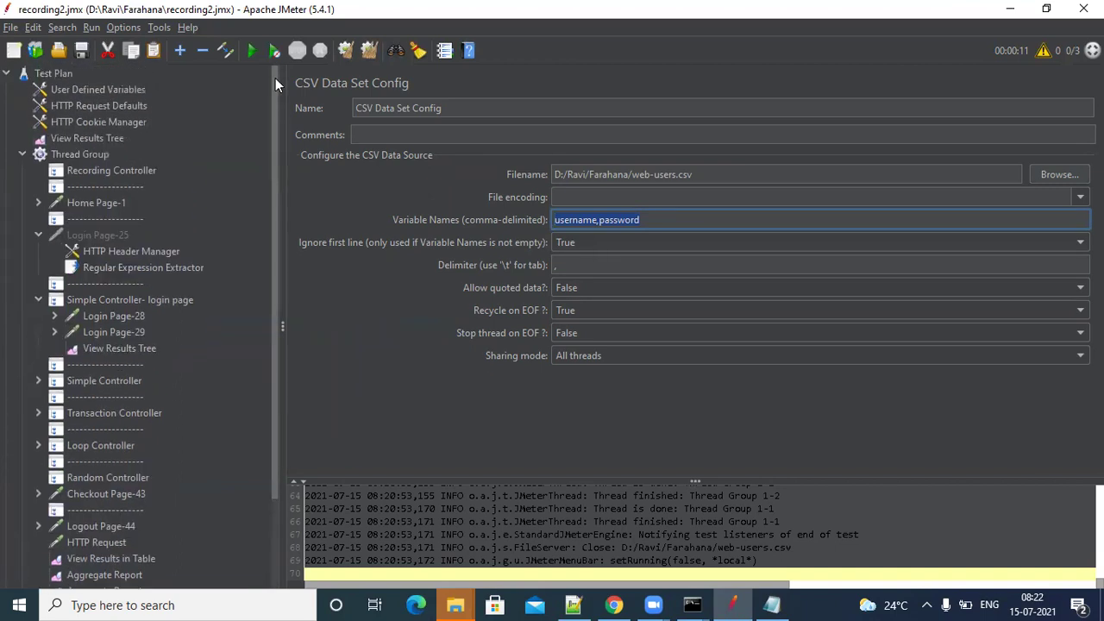
click(83, 154)
double_click(440, 232)
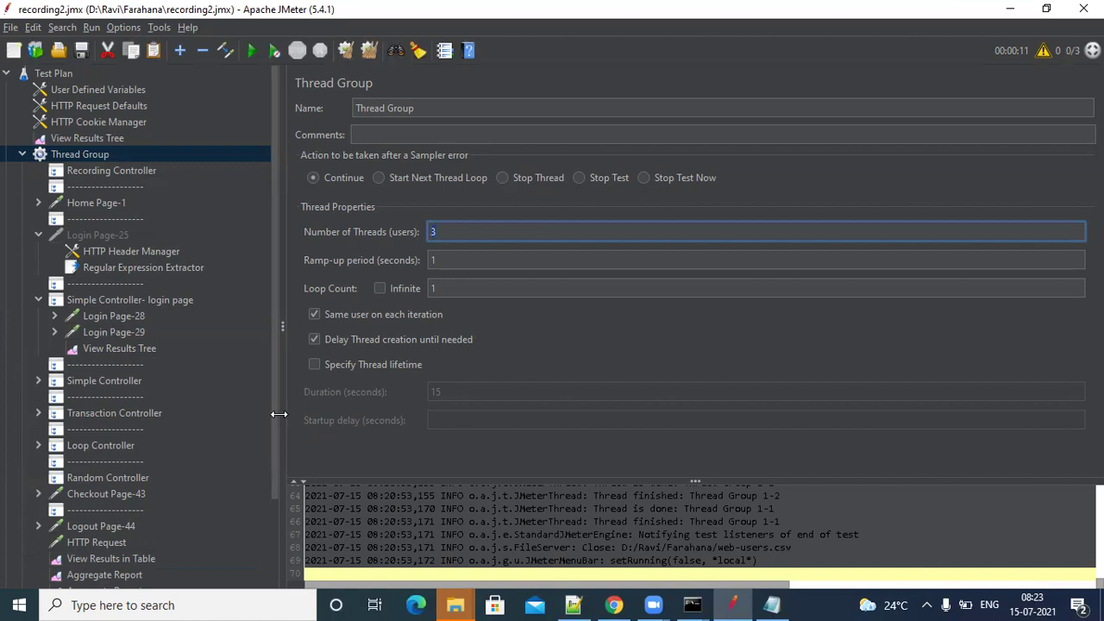
- Examine the Recycle on EOF and Stop thread on EOF options in the CSV Data Set Config
drag(279, 414, 184, 547)
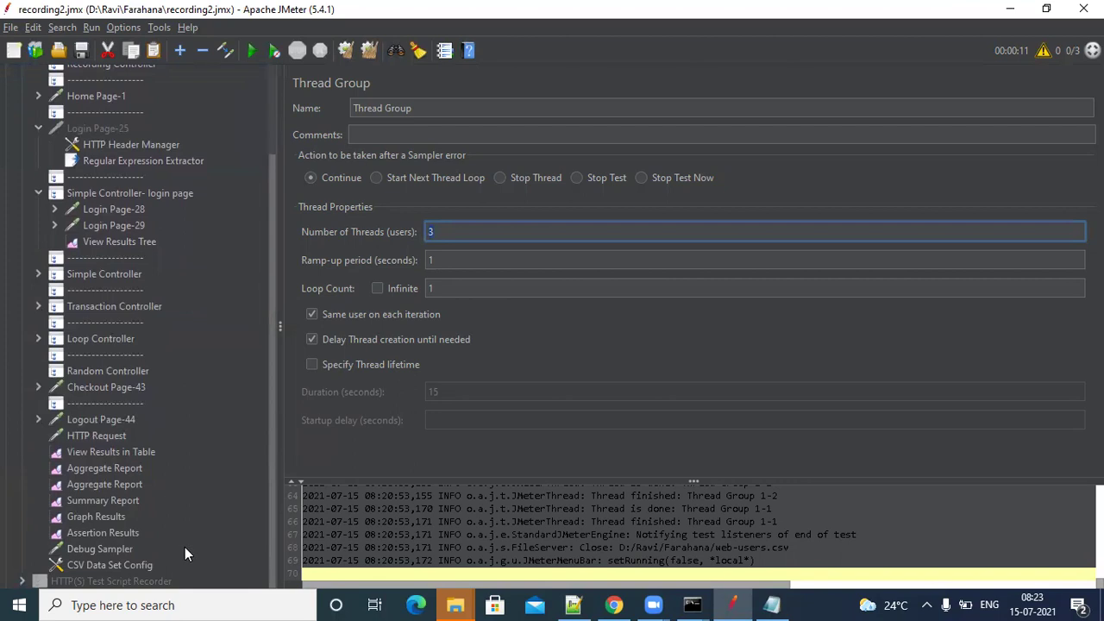
click(160, 562)
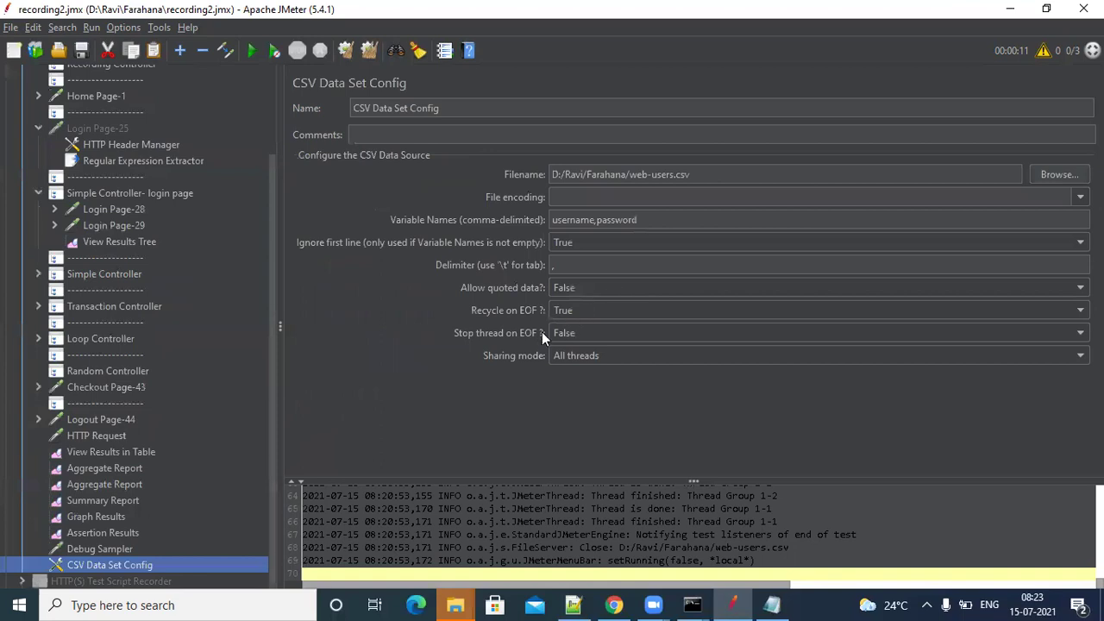
mouse_move(539, 333)
- Switch to Chrome and create a blank Google Sheets spreadsheet in a new tab
click(614, 605)
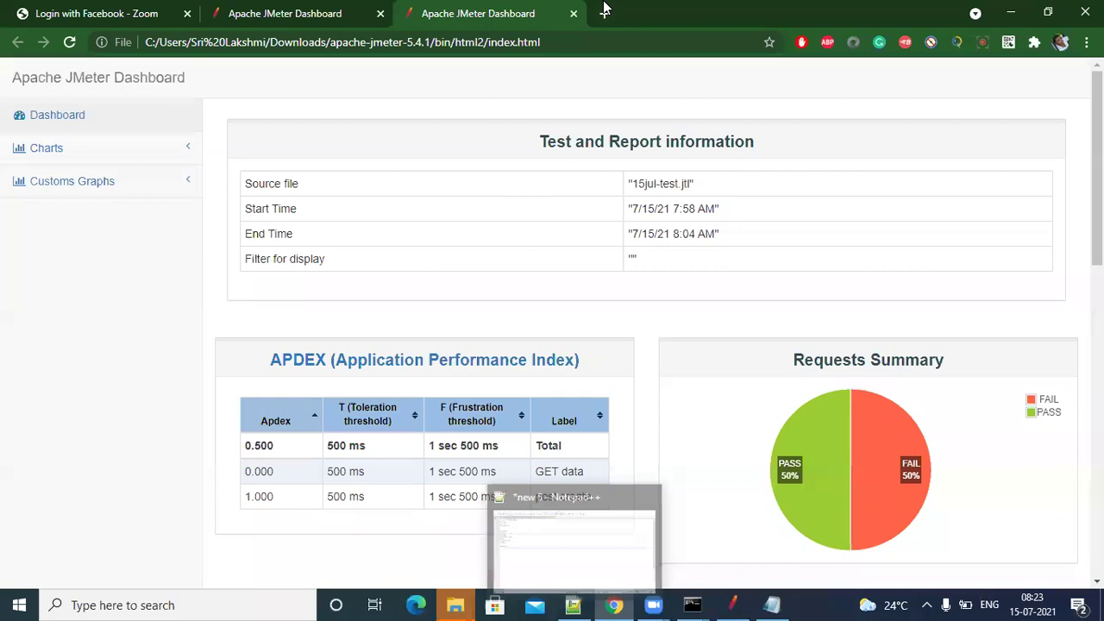
key(ctrl+t)
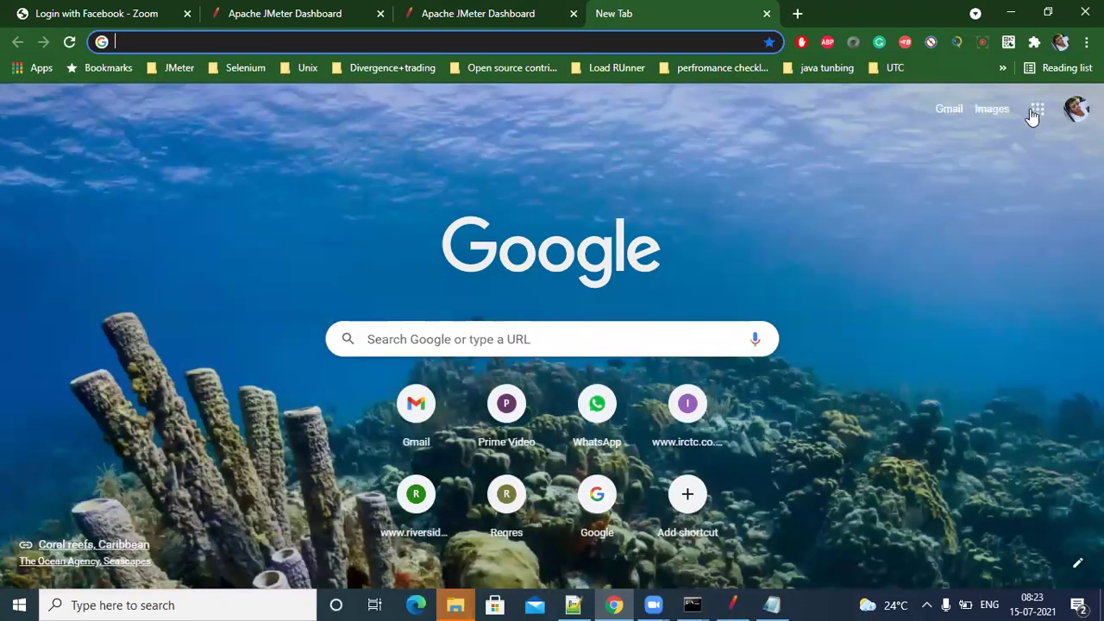
click(1037, 108)
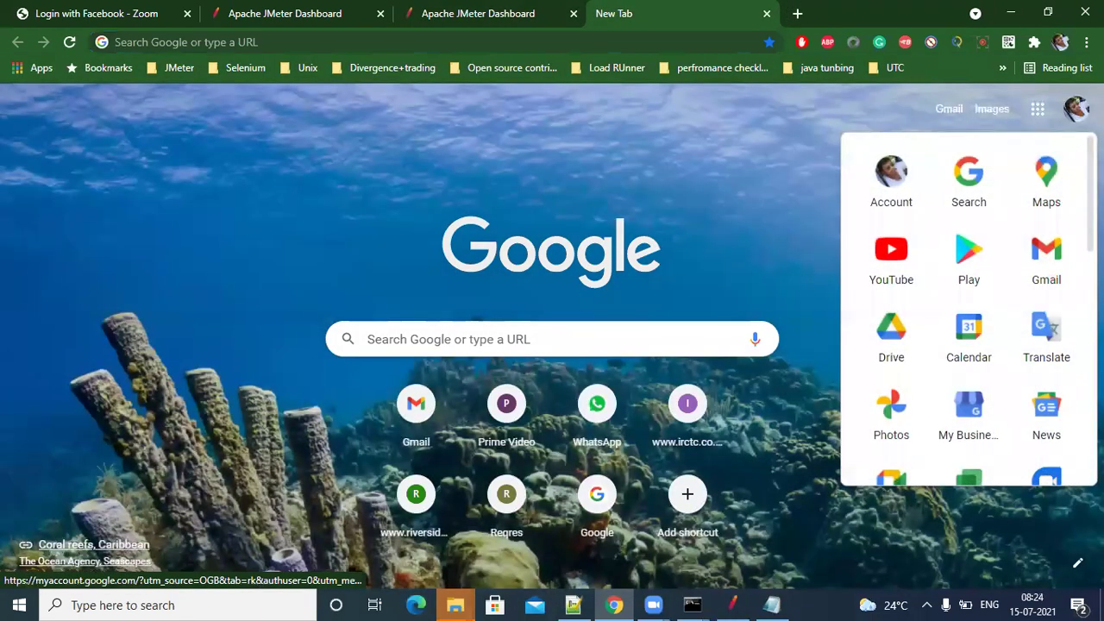
scroll(905, 423, down, 5)
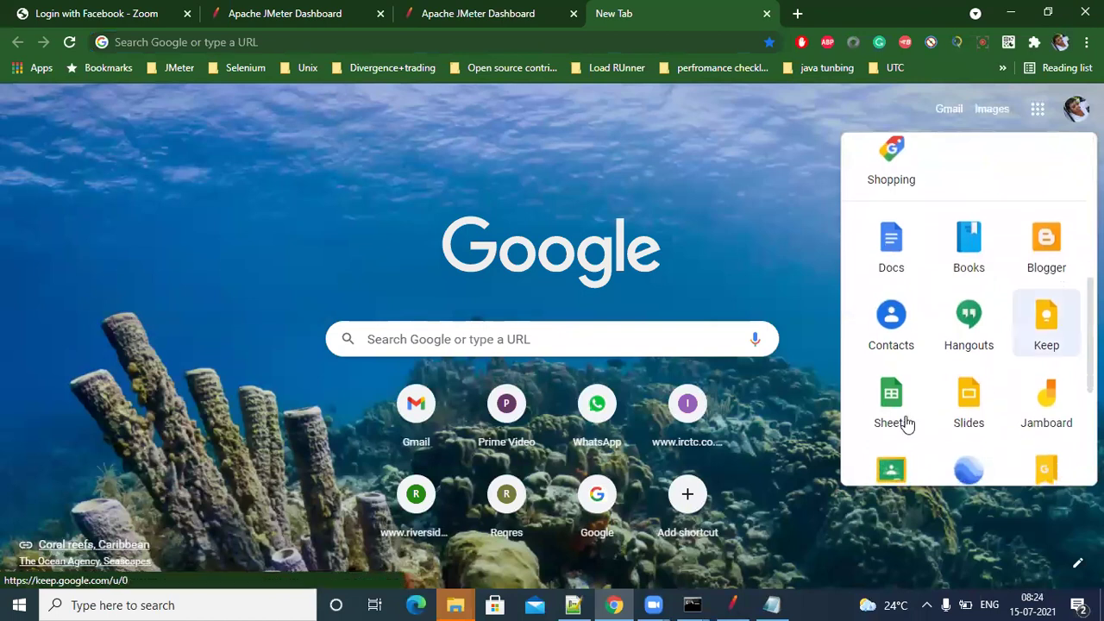
click(886, 412)
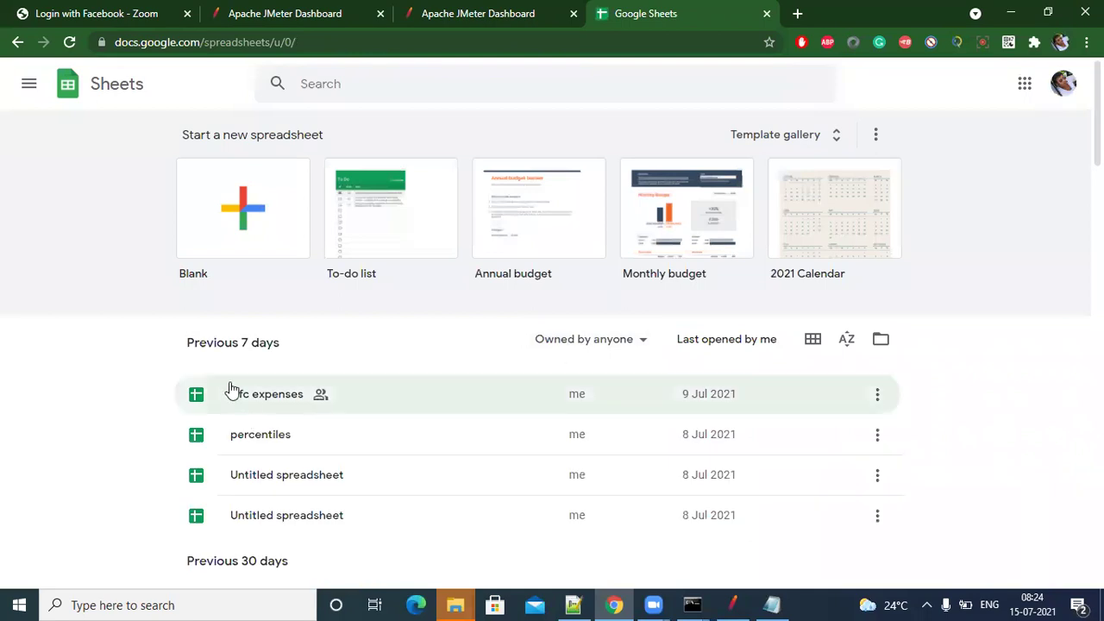
click(286, 237)
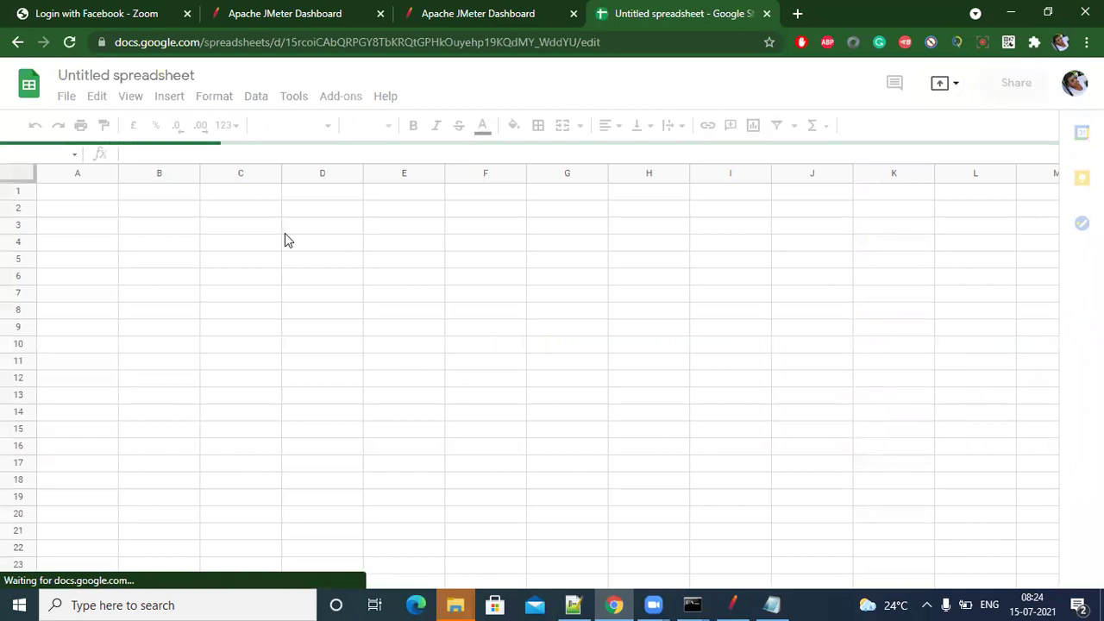
- Enter the label "recycle on eof" in cell D4 of the blank spreadsheet
click(287, 240)
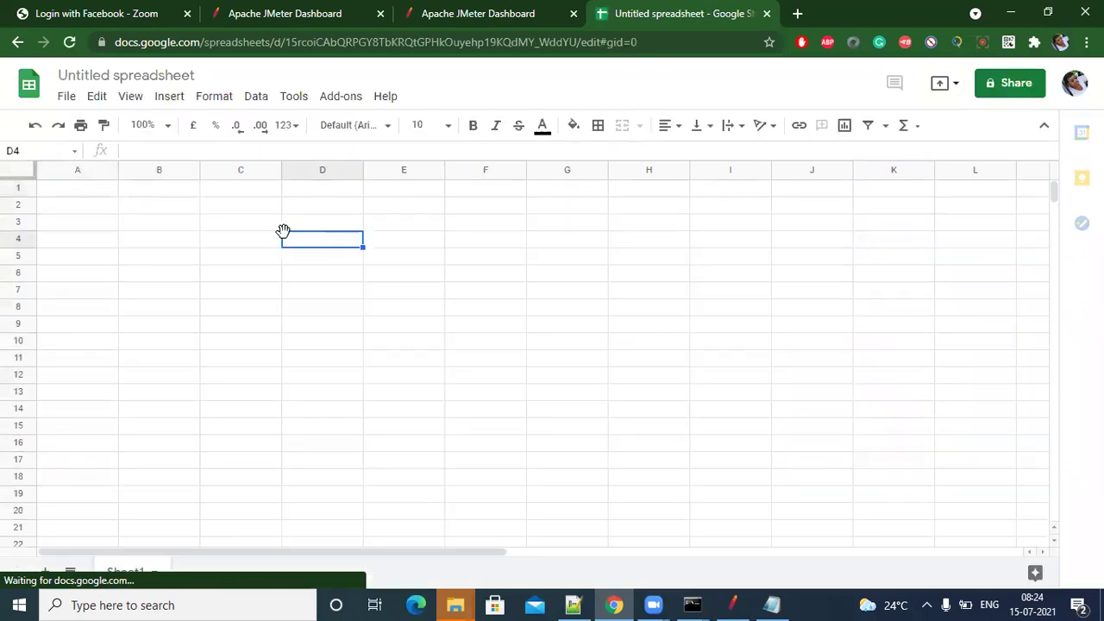
double_click(287, 240)
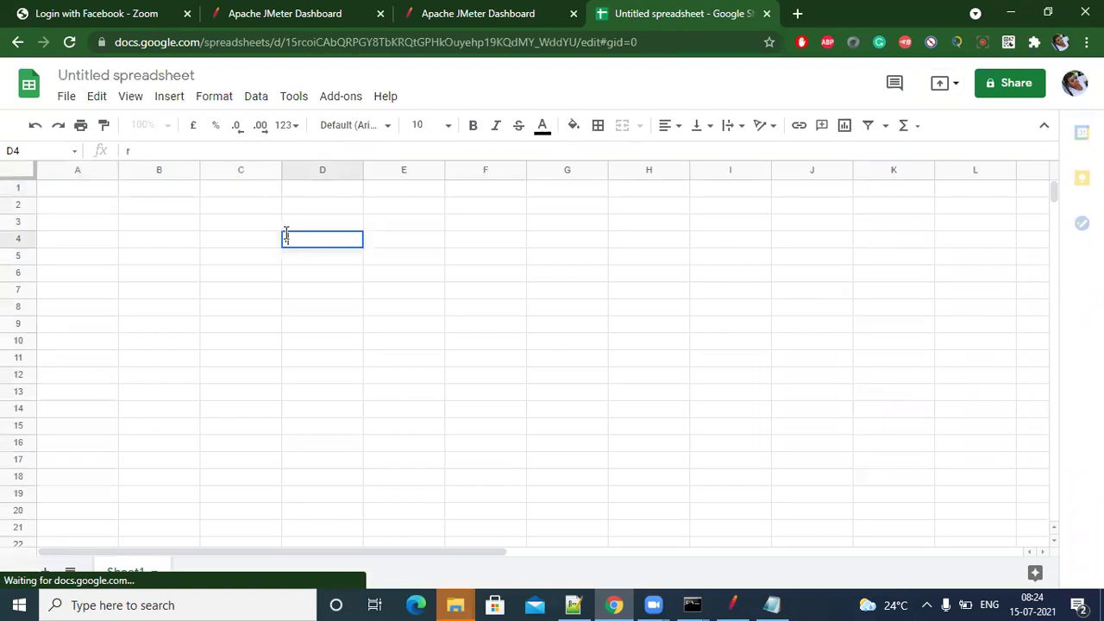
text(recycle o)
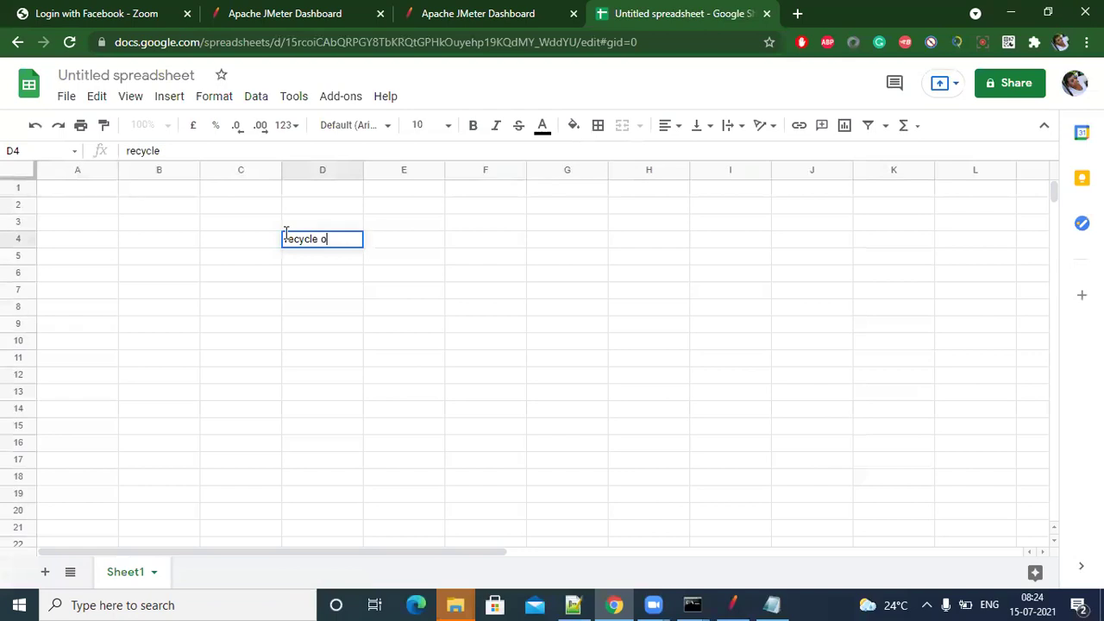
text(n eof)
- Enter the label "stop thread on eof" in cell D5
double_click(297, 256)
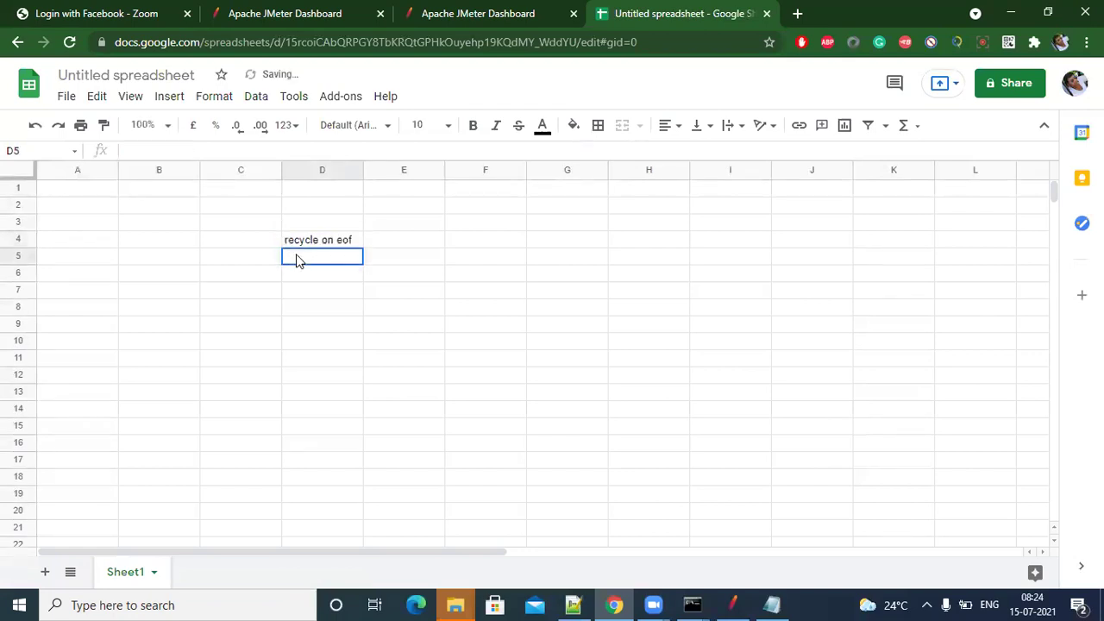
text(sto)
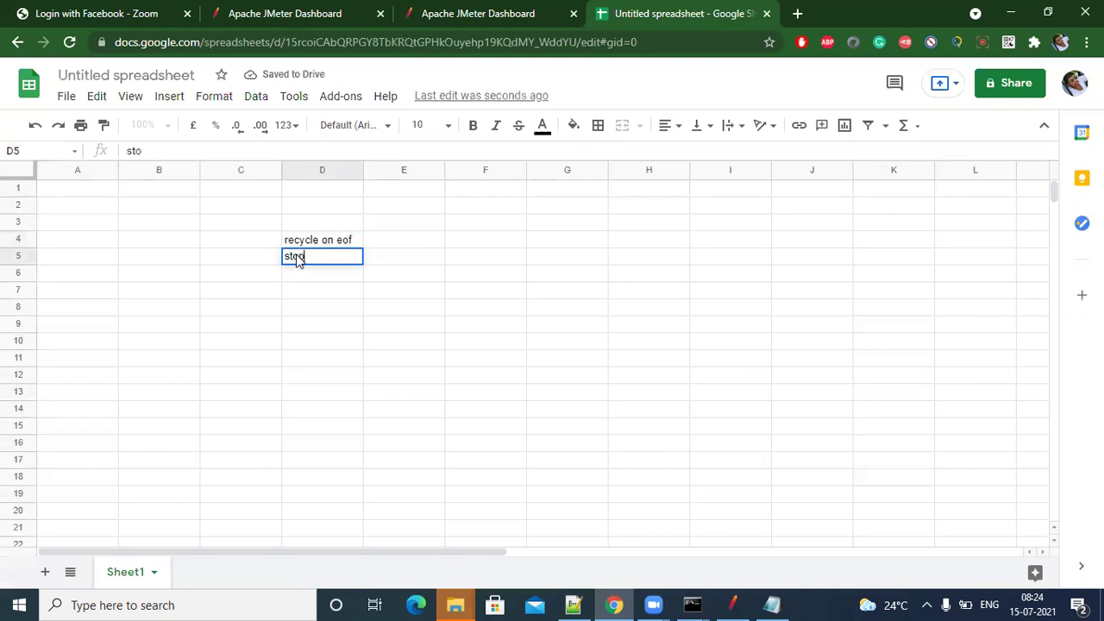
text(p threa)
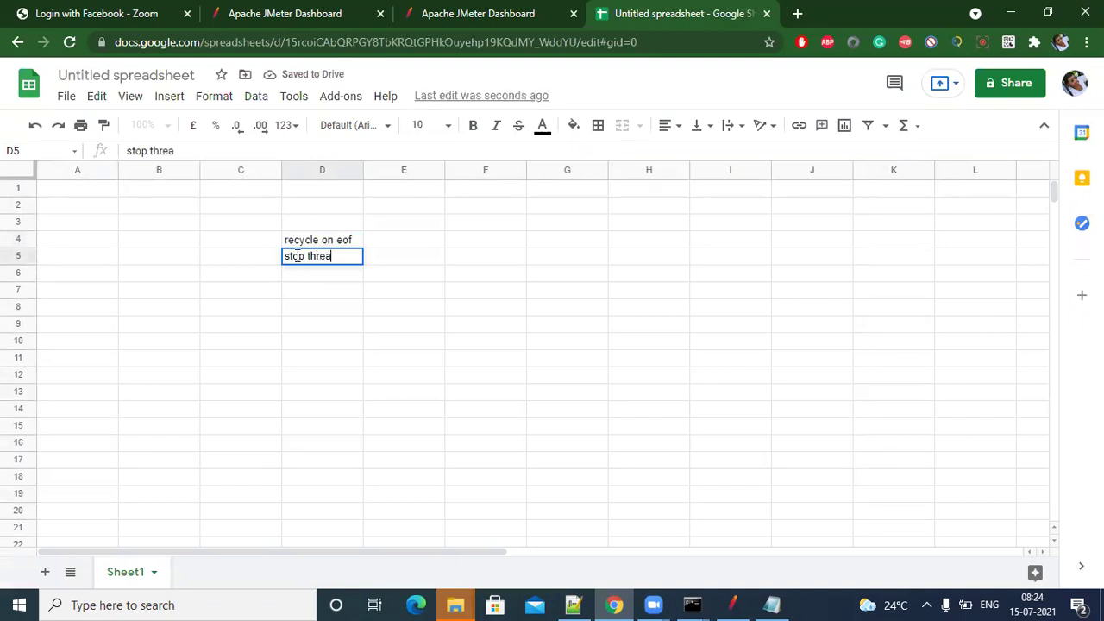
text(d on )
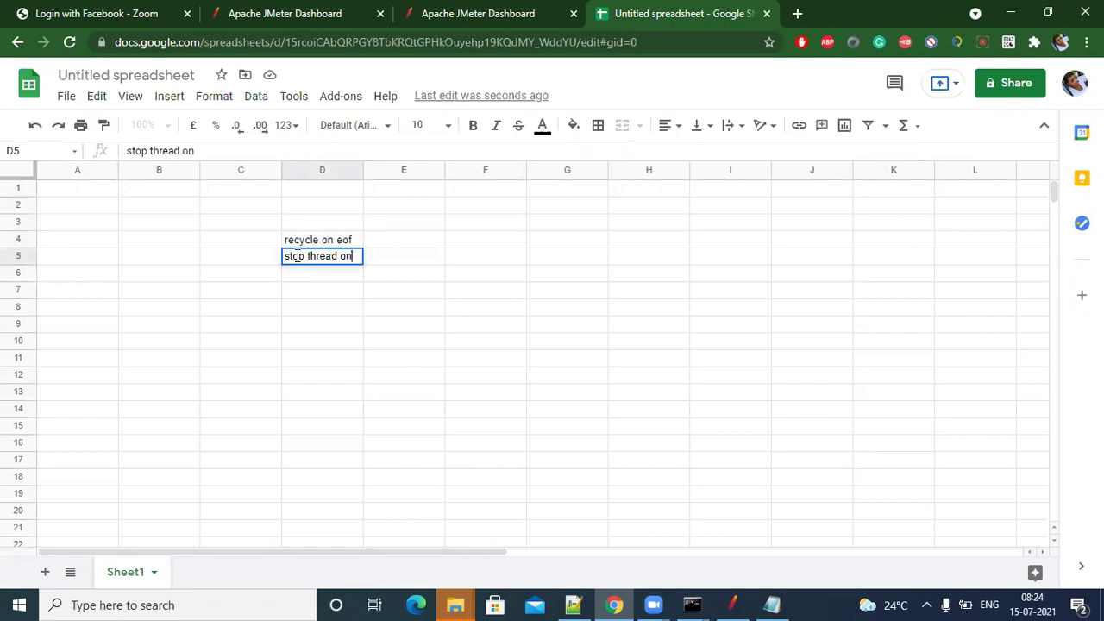
text(eo)
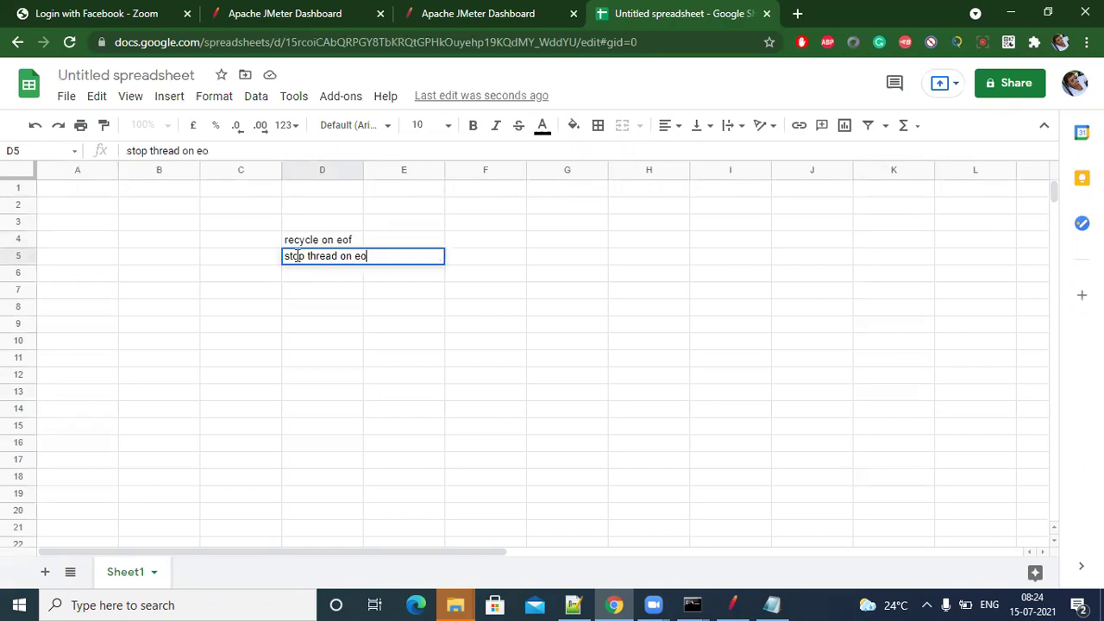
text(f)
- Move the "stop thread on eof" label from cell D5 to E4, beside "recycle on eof"
click(391, 222)
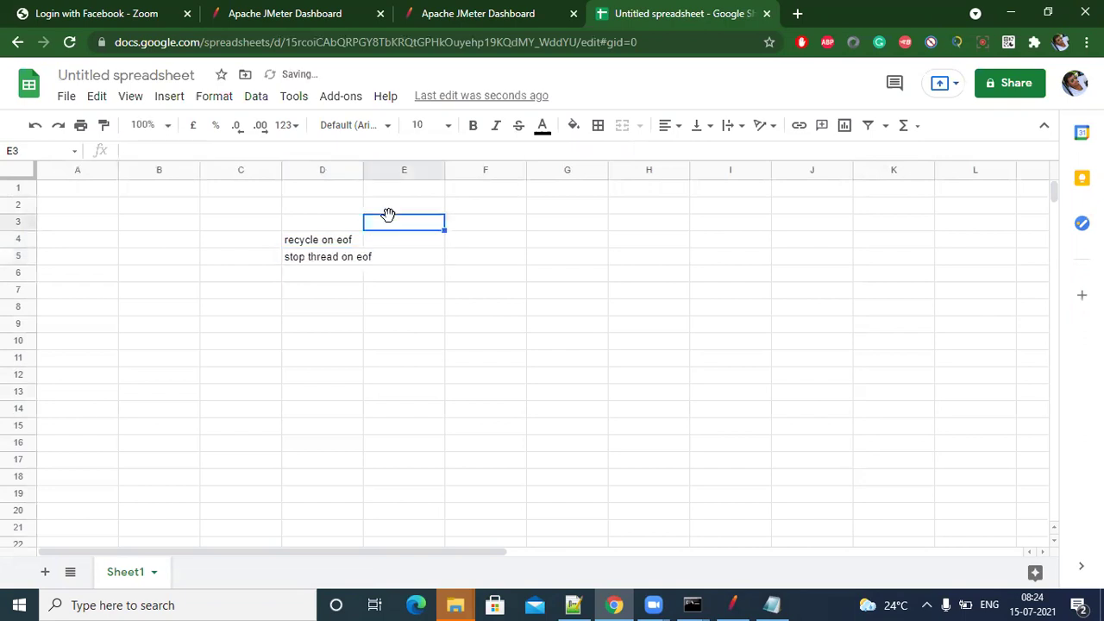
double_click(391, 225)
click(330, 264)
key(ctrl+c)
click(402, 229)
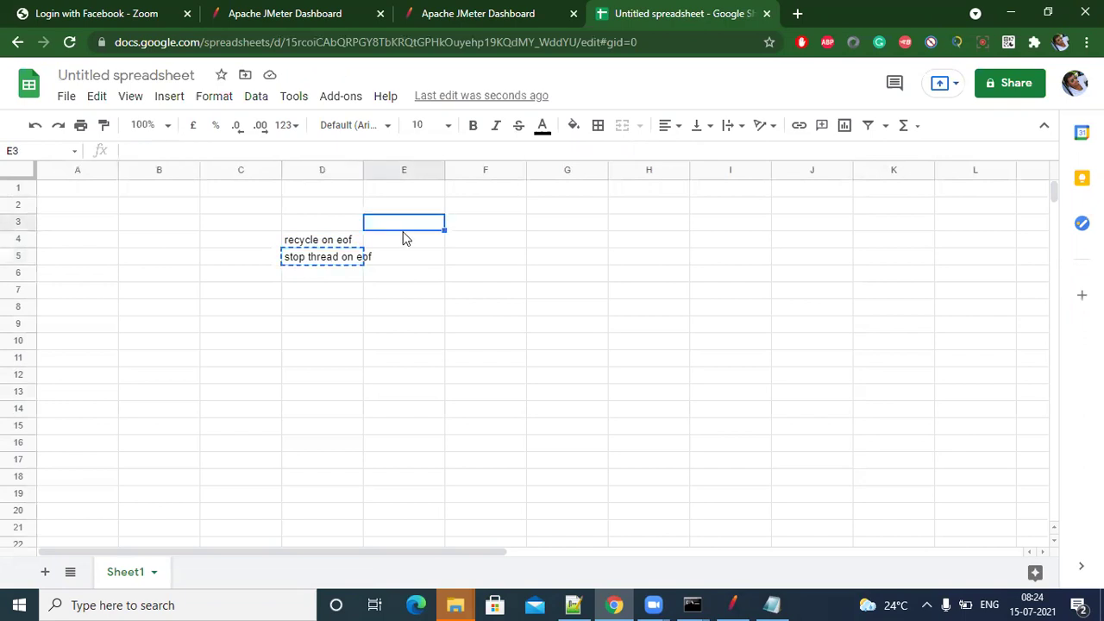
click(403, 238)
key(ctrl+v)
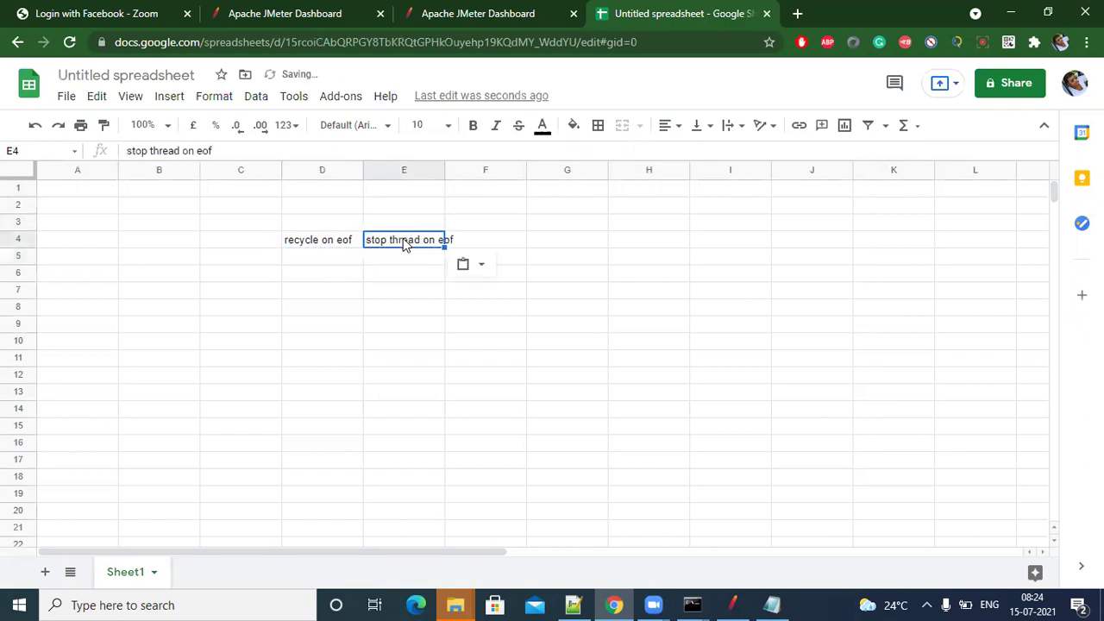
- Add the column heading "o/p" in cell F4
click(243, 252)
double_click(246, 259)
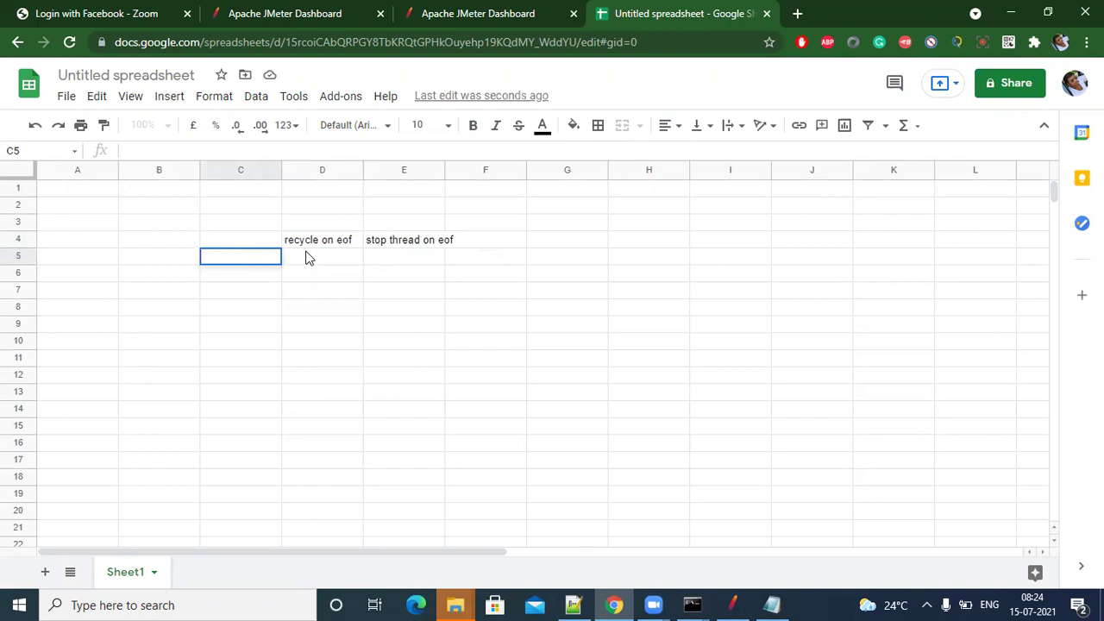
click(497, 228)
double_click(497, 241)
text(o/p)
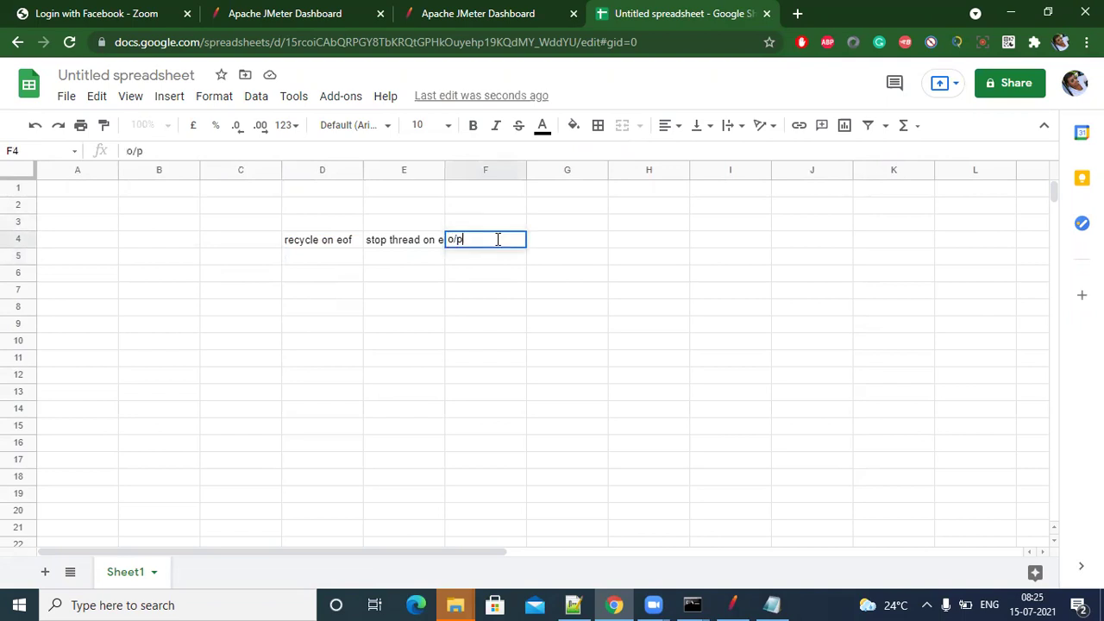
click(325, 310)
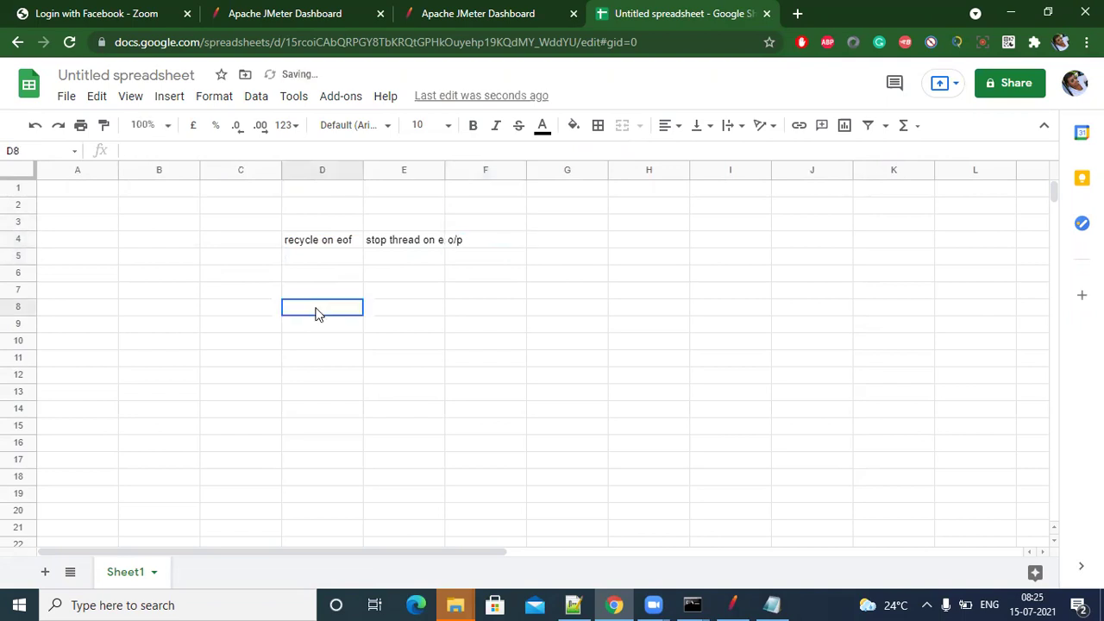
- Enter the scenario note "10 users, 5 rows" in cell B4
double_click(138, 244)
text(10 )
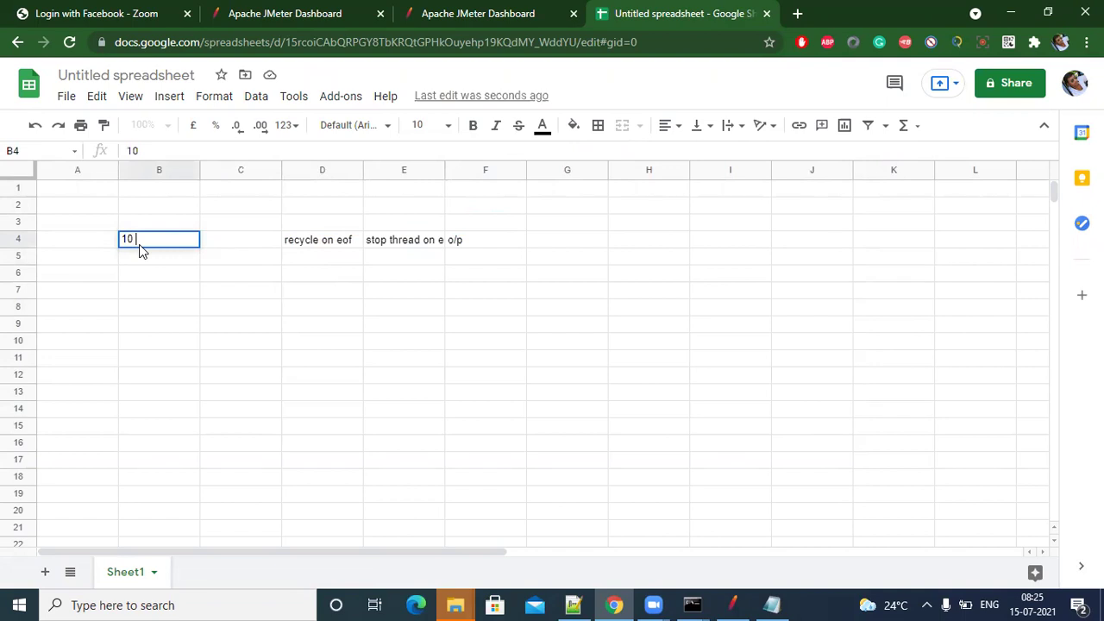
text(users, 5 rows)
key(Return)
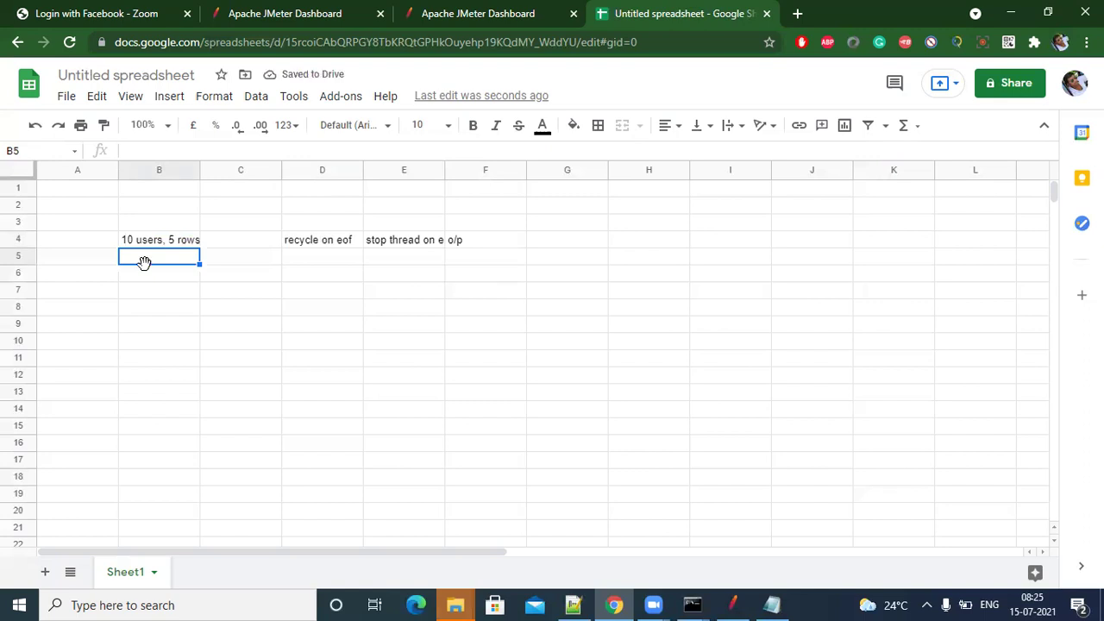
- Fill the first combination in row 5 with TRUE for recycle on eof and TRUE for stop thread on eof
click(299, 252)
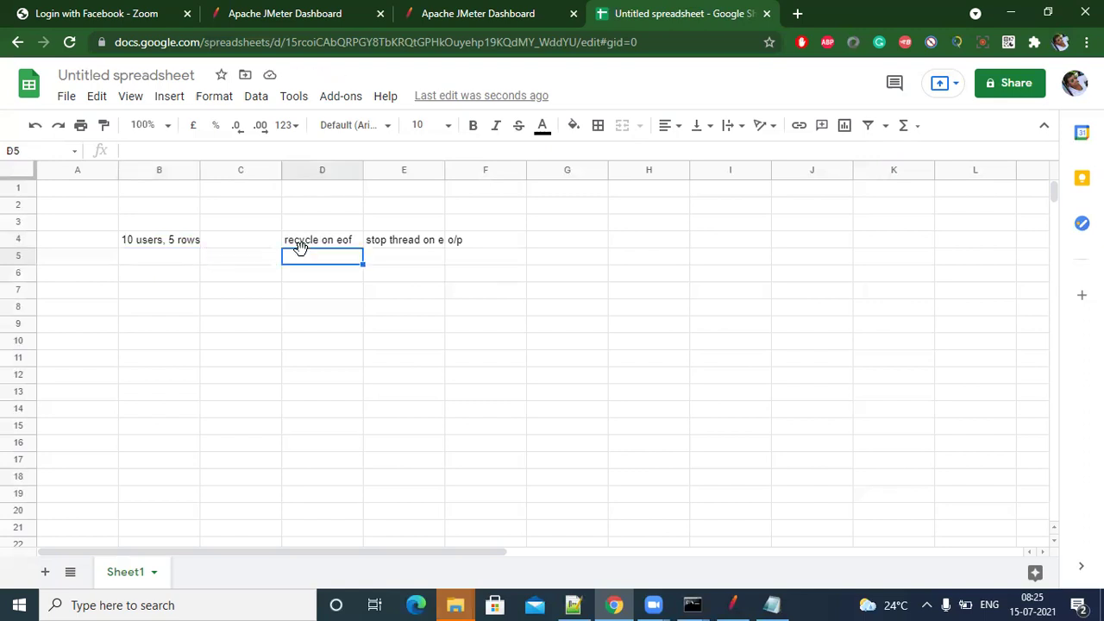
double_click(306, 257)
text(TRUE)
double_click(381, 256)
text(TRUE)
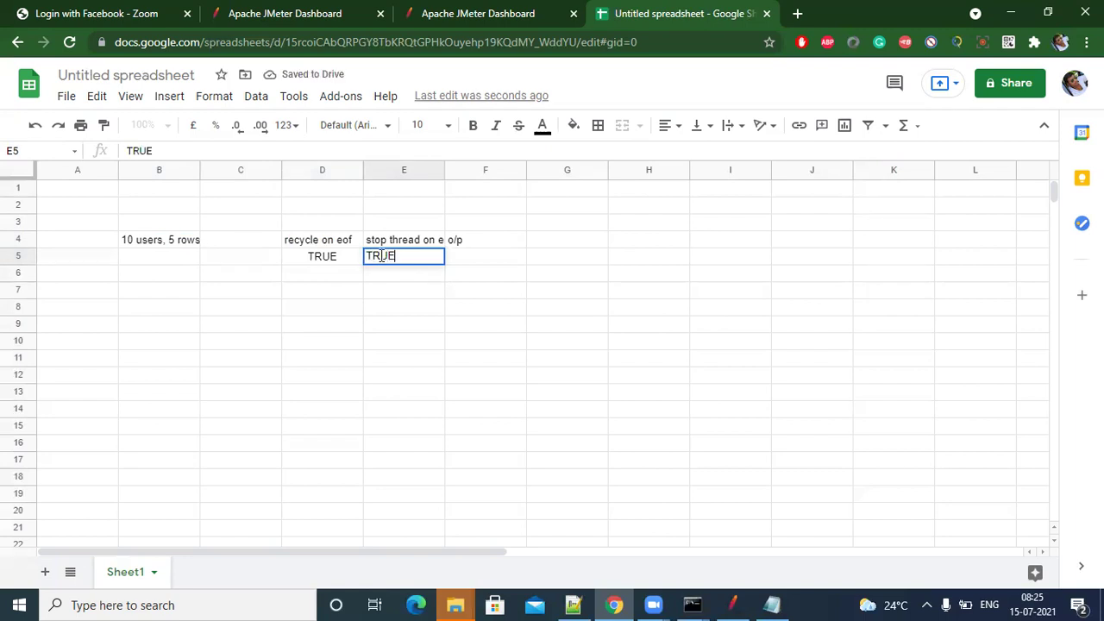
key(Tab)
- Widen column E to fit its heading and enter RECYCLE as the row 5 output in F5
click(322, 251)
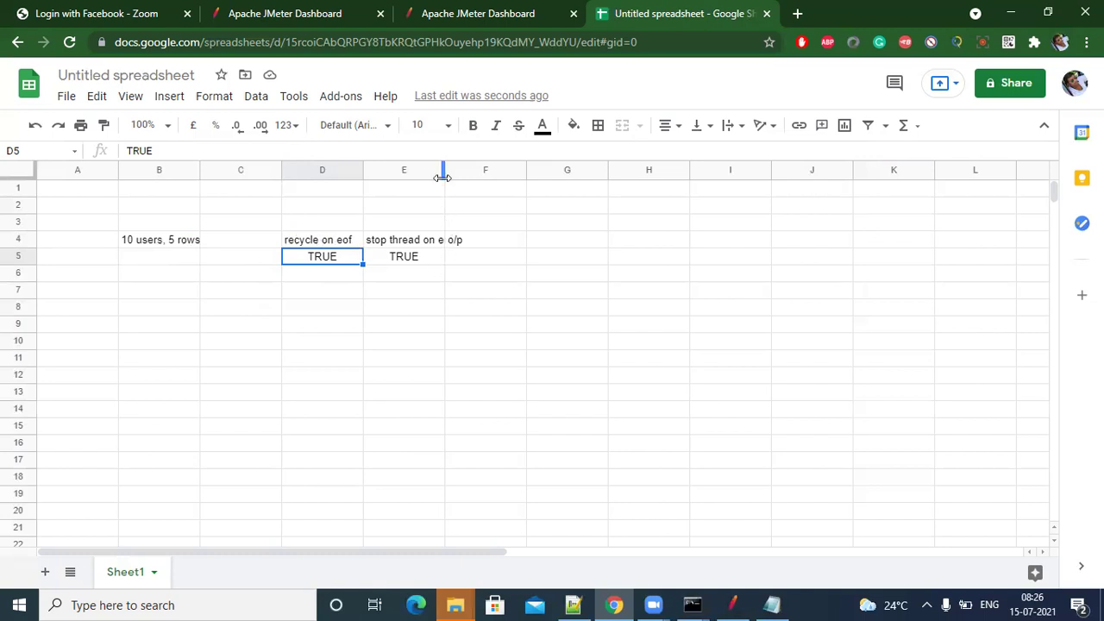
drag(444, 173, 471, 173)
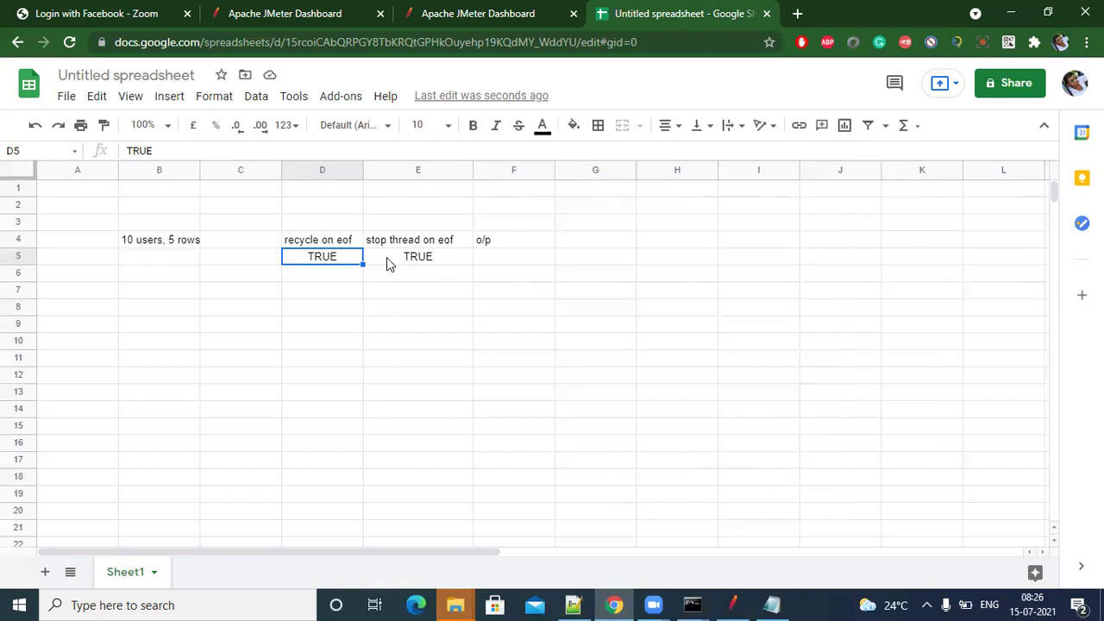
double_click(494, 257)
text(RE)
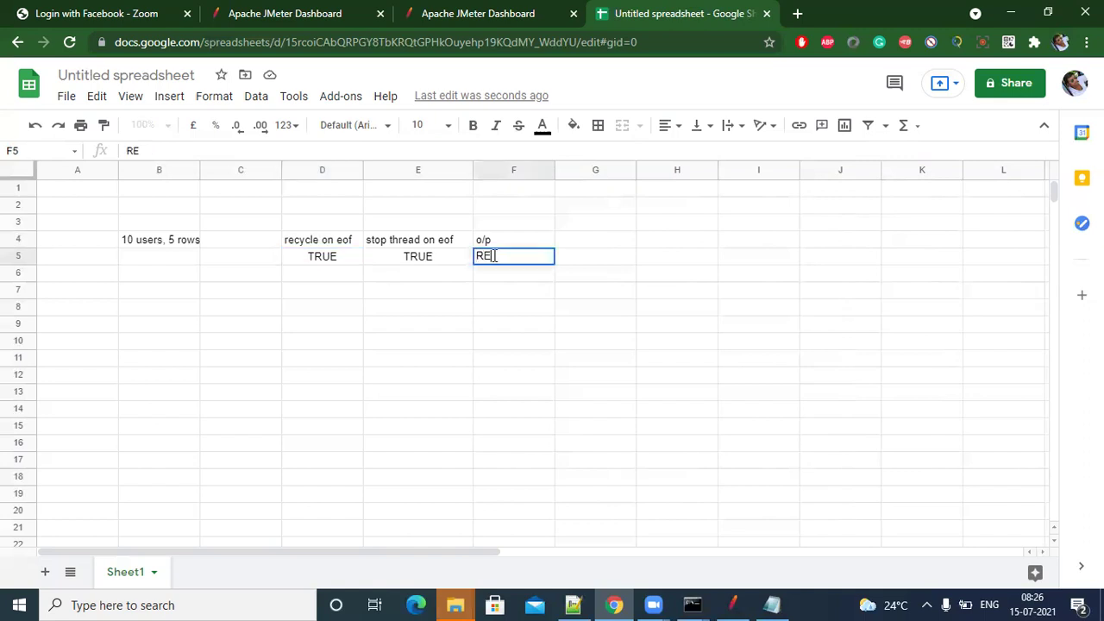
text(CYCLE)
click(452, 275)
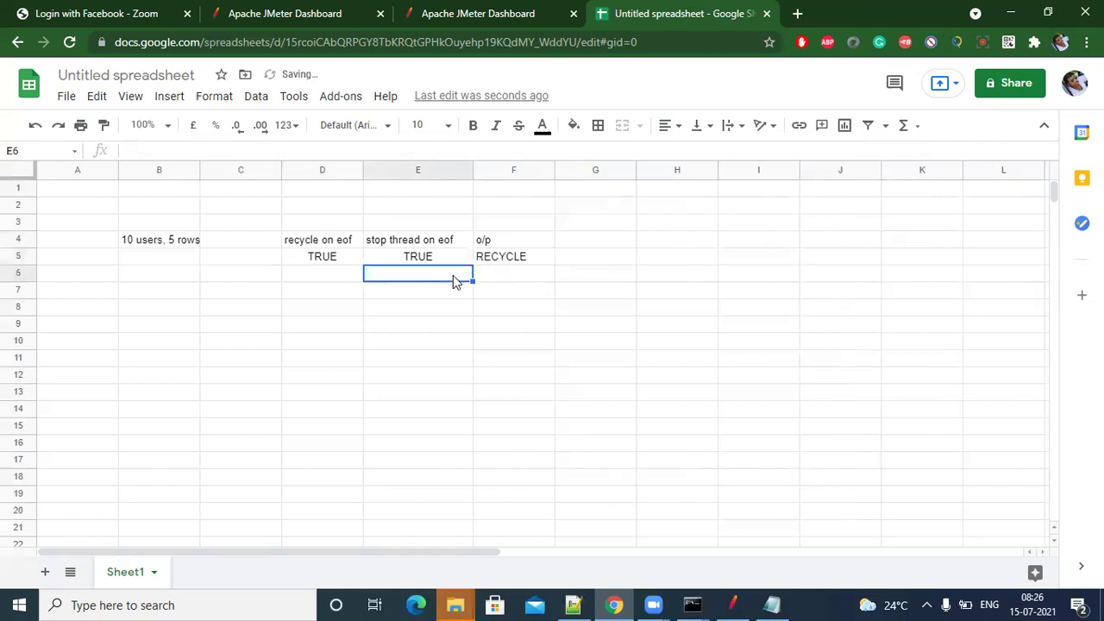
- Fill row 6 with TRUE for recycle on eof, FALSE for stop thread on eof and RECYCLE as output
click(340, 266)
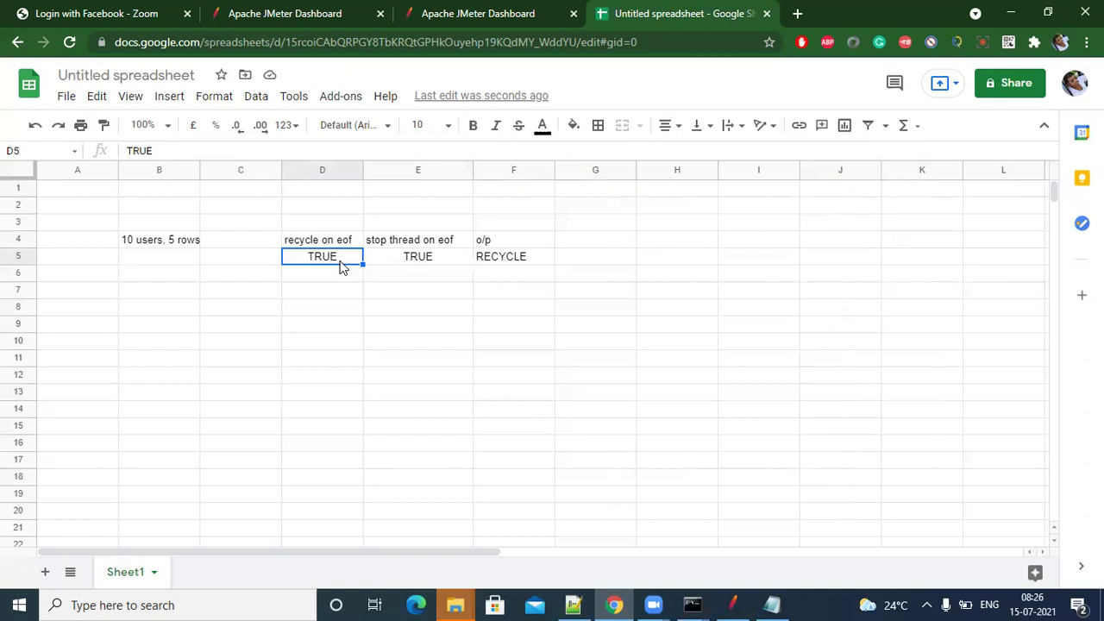
click(331, 273)
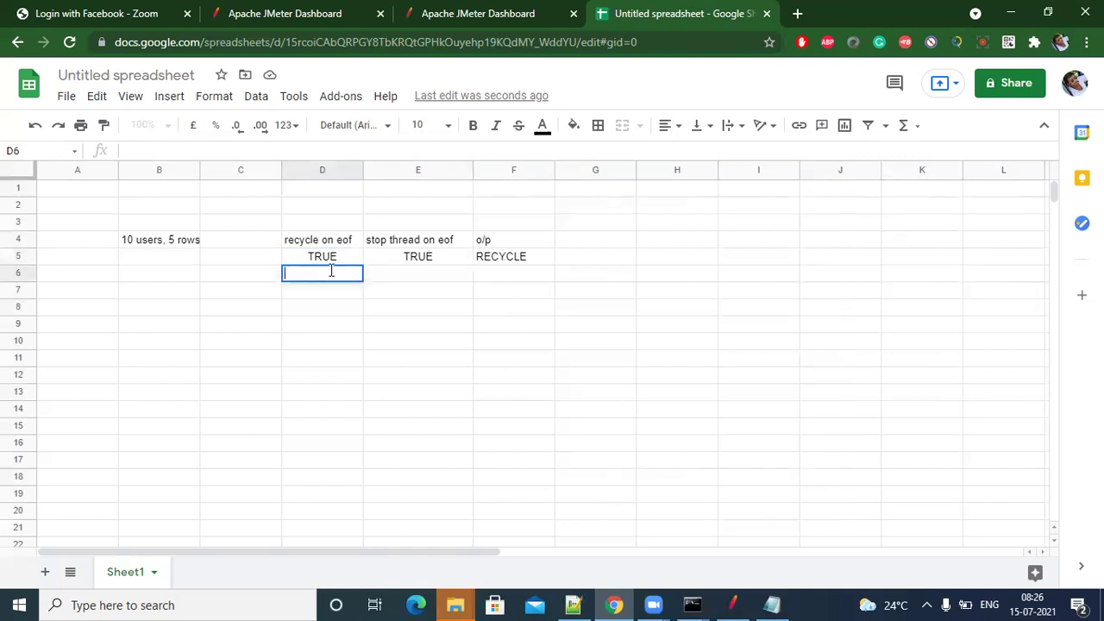
text(TRUE)
key(Tab)
text(FALSE)
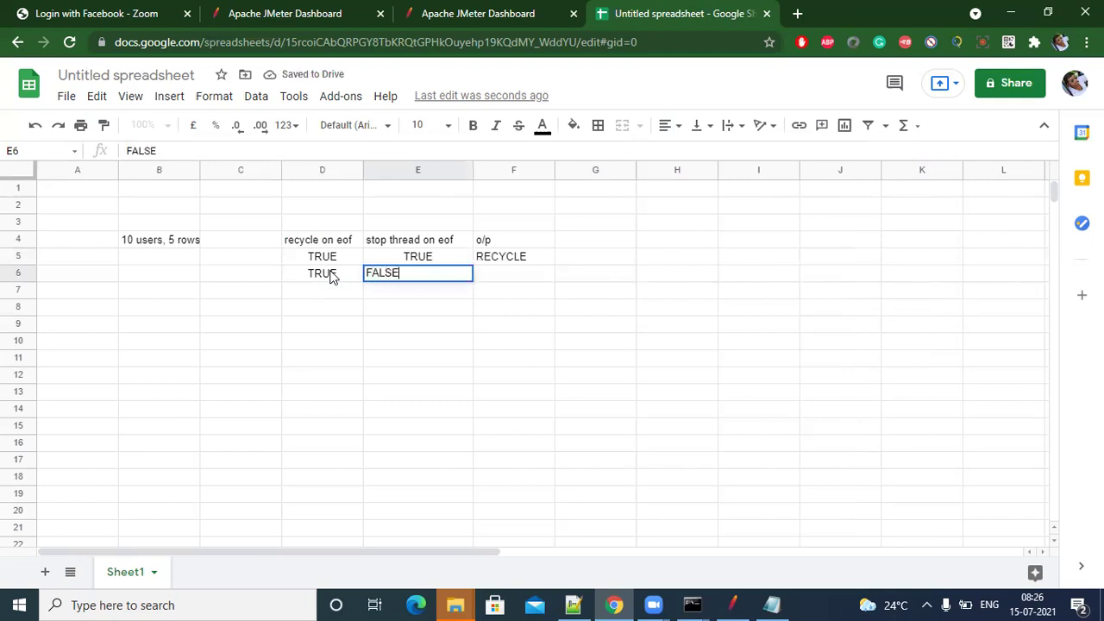
key(Tab)
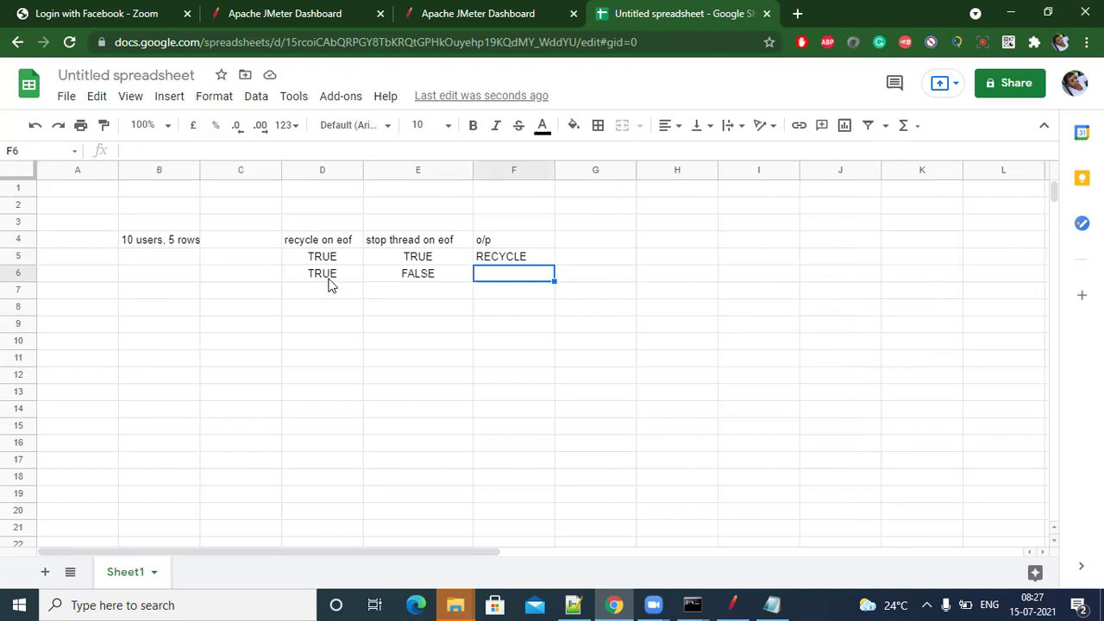
double_click(494, 280)
text(RECY)
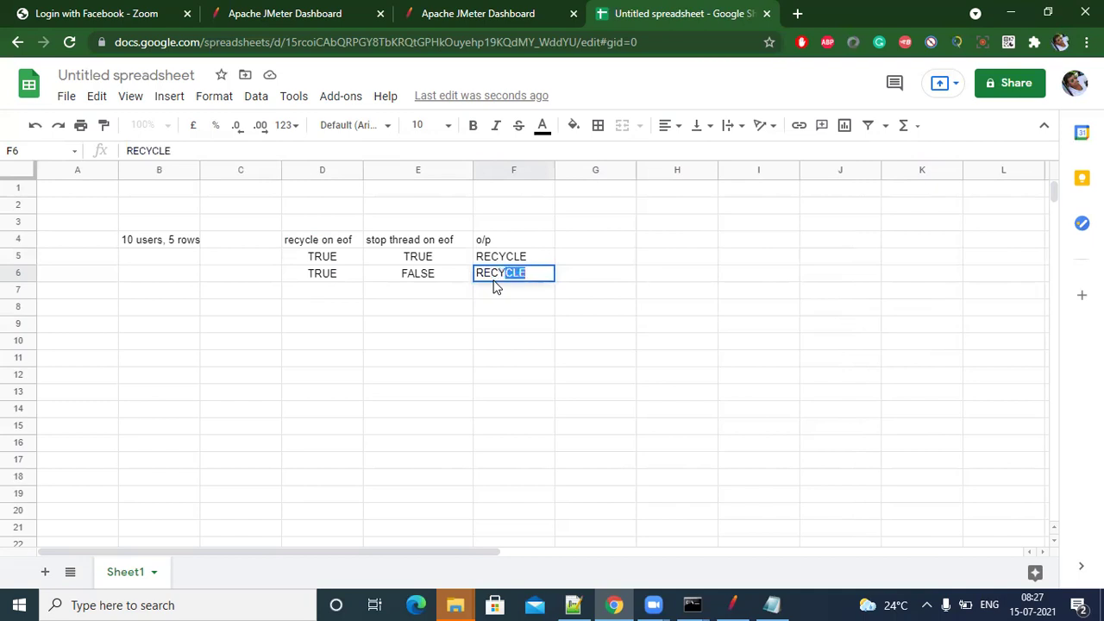
key(Tab)
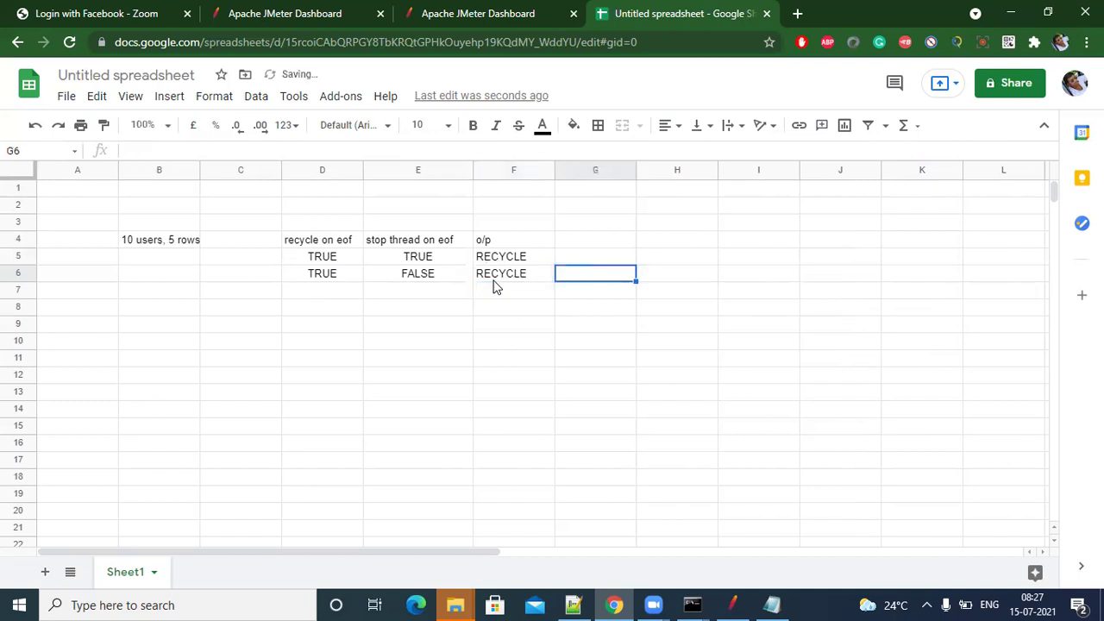
- Fill row 7 with FALSE for recycle on eof, TRUE for stop thread on eof and STOP as output
click(296, 278)
double_click(301, 281)
key(Return)
double_click(304, 290)
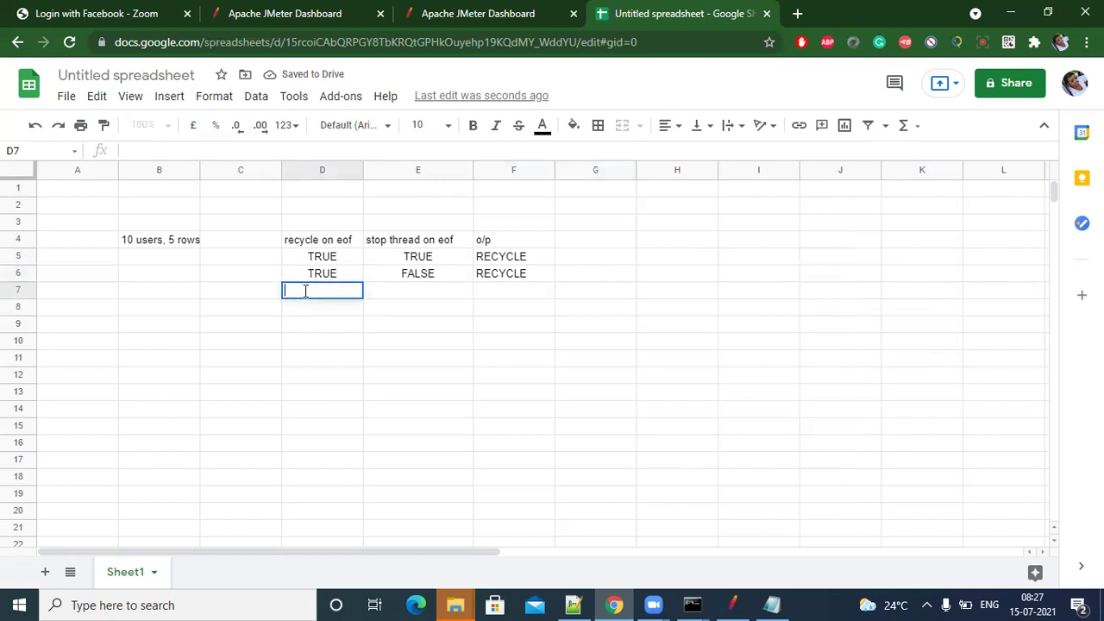
text(FALSE)
click(386, 298)
text(TRUE)
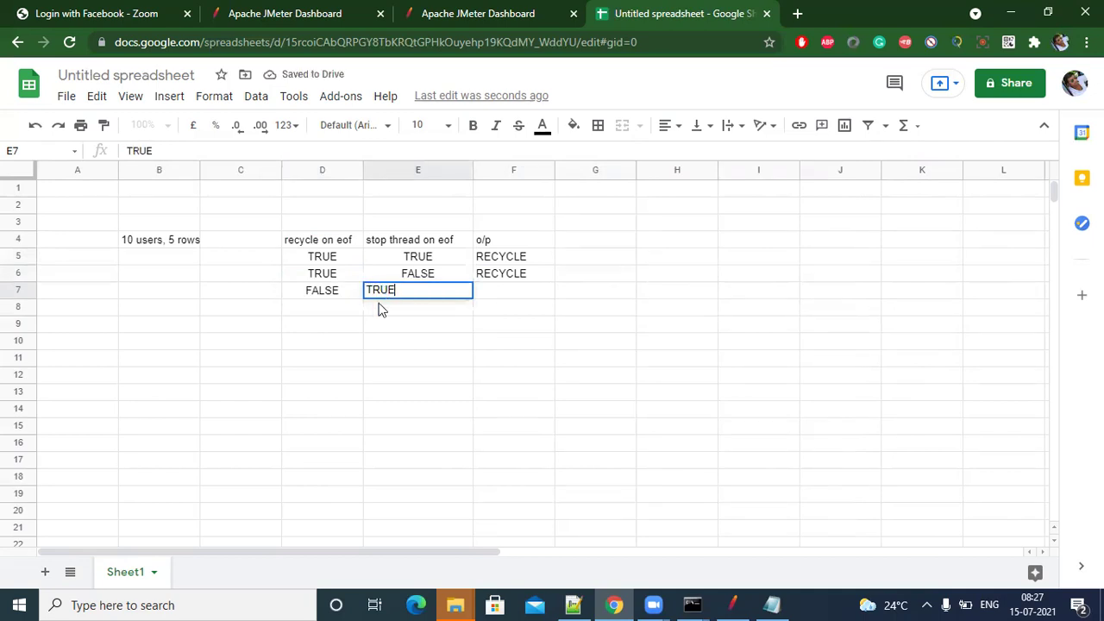
click(336, 326)
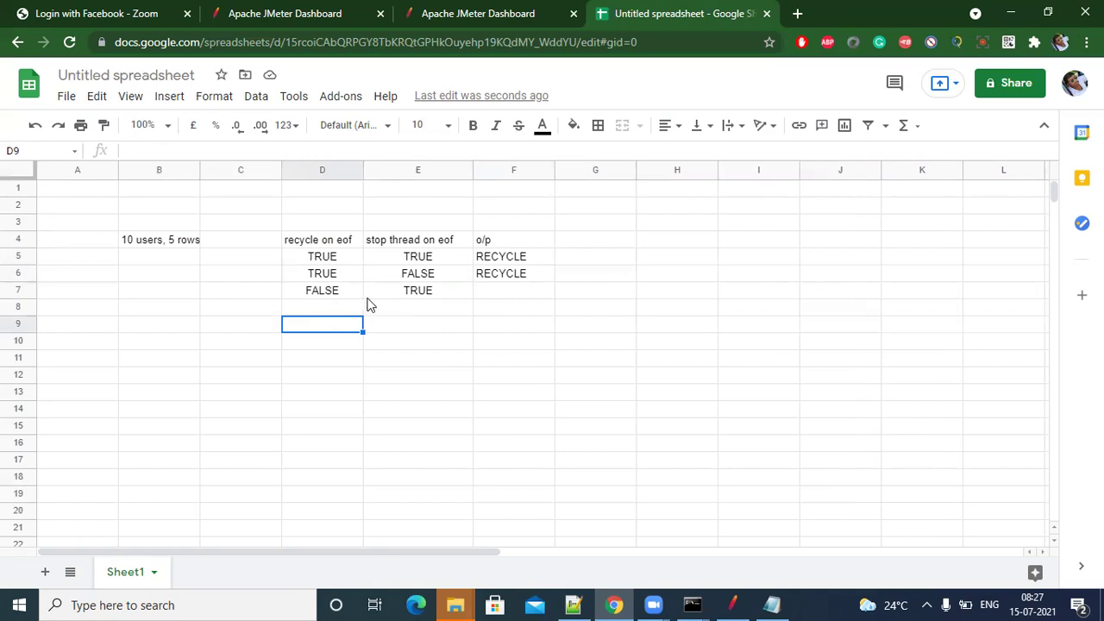
double_click(484, 290)
text(STOP)
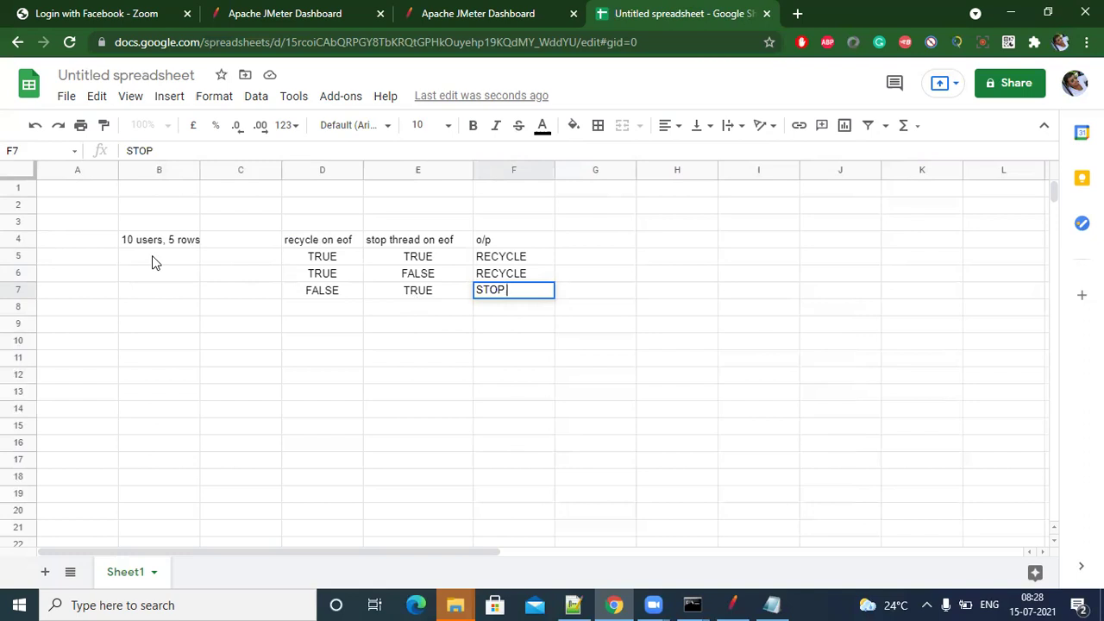
click(303, 293)
- Fill row 8 with FALSE for recycle on eof, FALSE for stop thread on eof and EOF FEILD as output
click(307, 306)
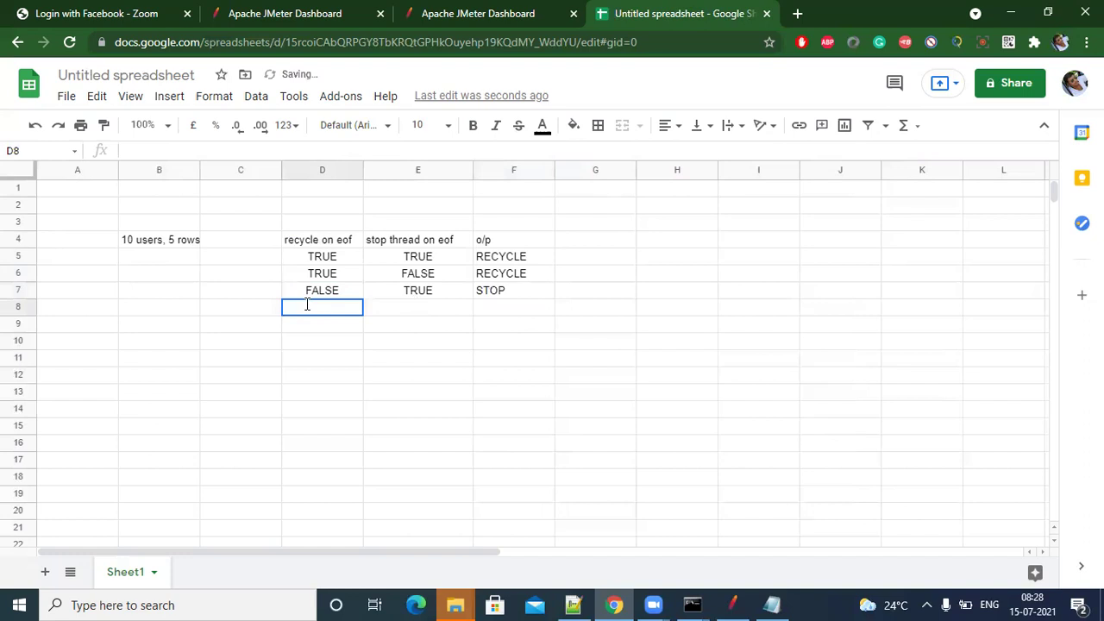
text(FALSE)
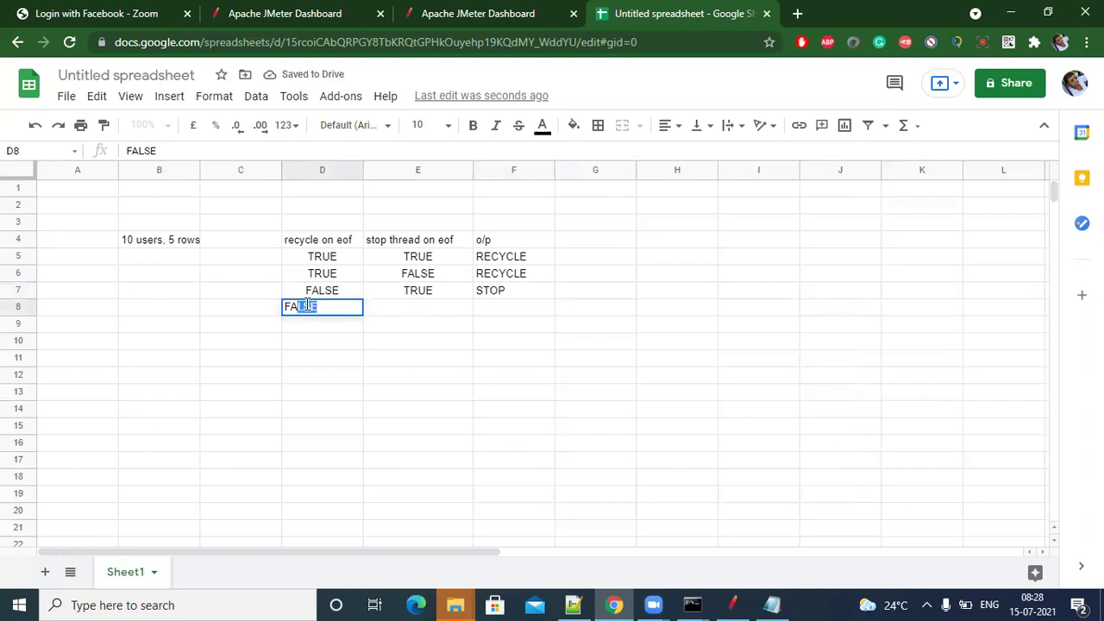
key(Tab)
text(FA)
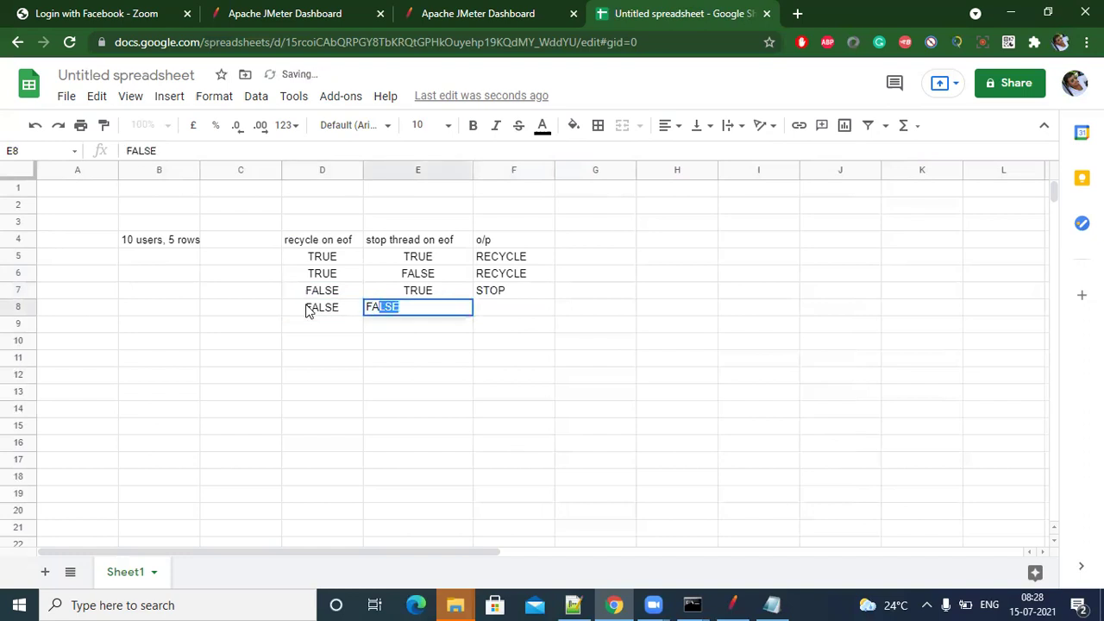
key(Tab)
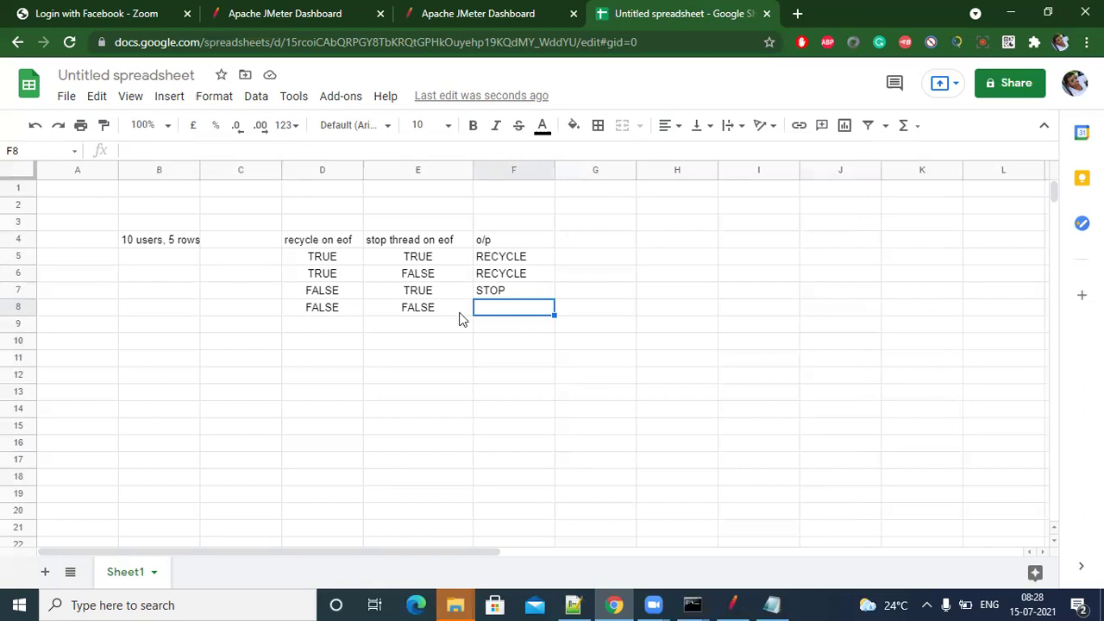
double_click(496, 308)
text(EOF FEILD)
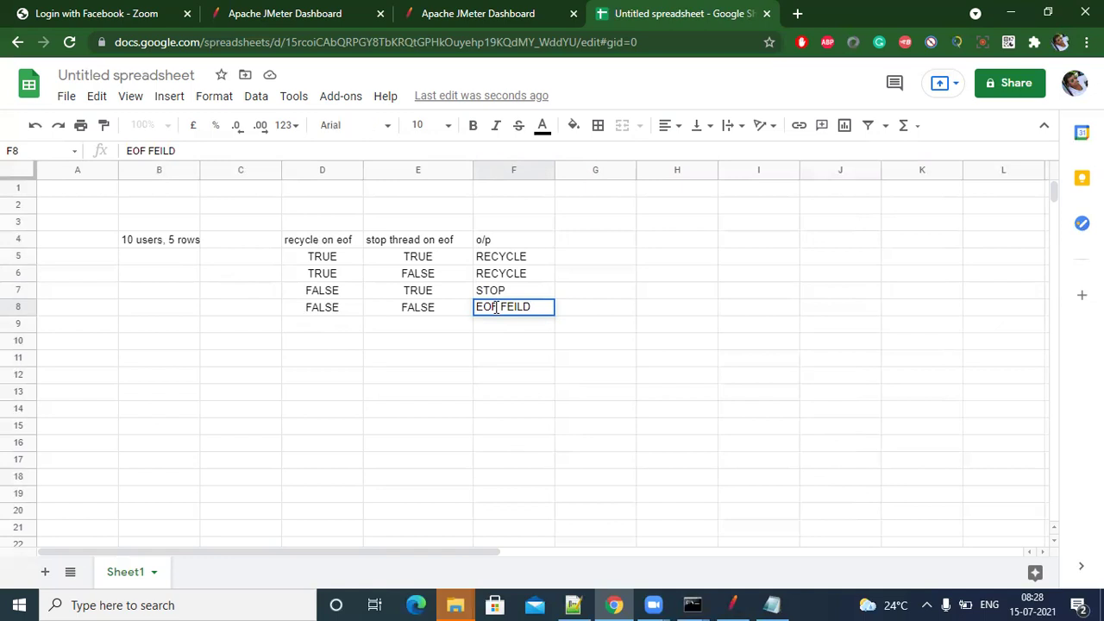
click(426, 276)
click(447, 362)
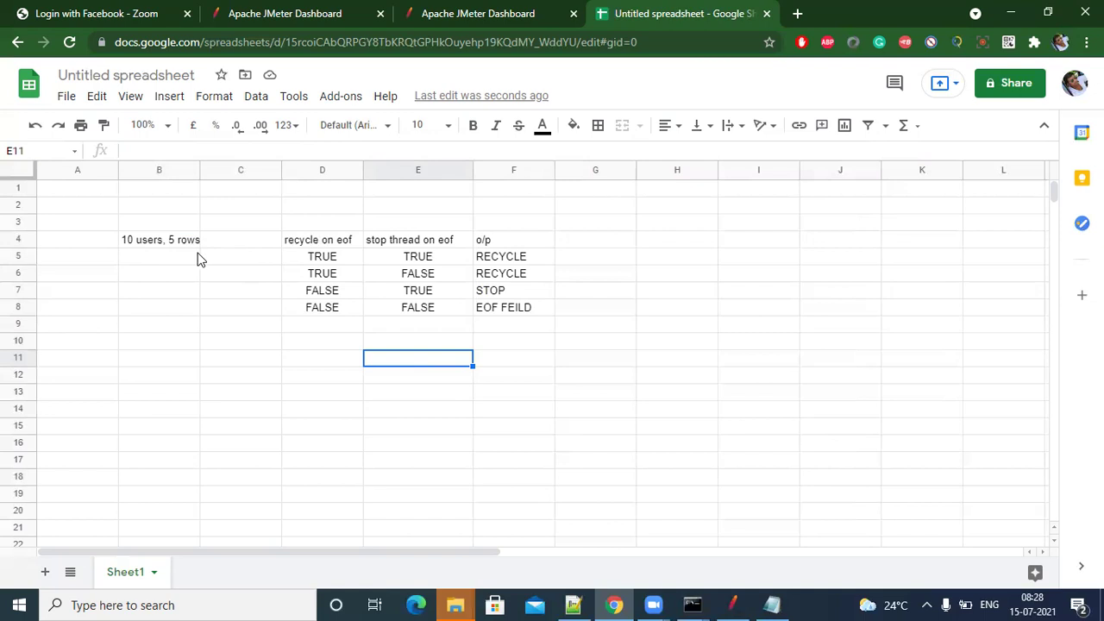
click(156, 259)
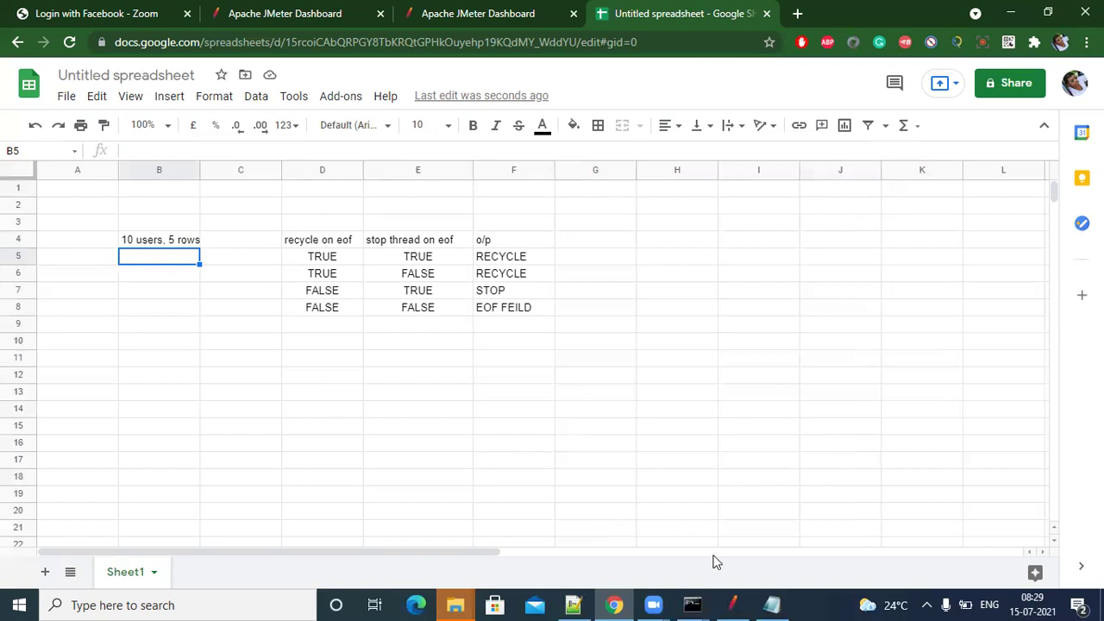
- Switch to JMeter and set the Thread Group's number of threads to 15
click(732, 603)
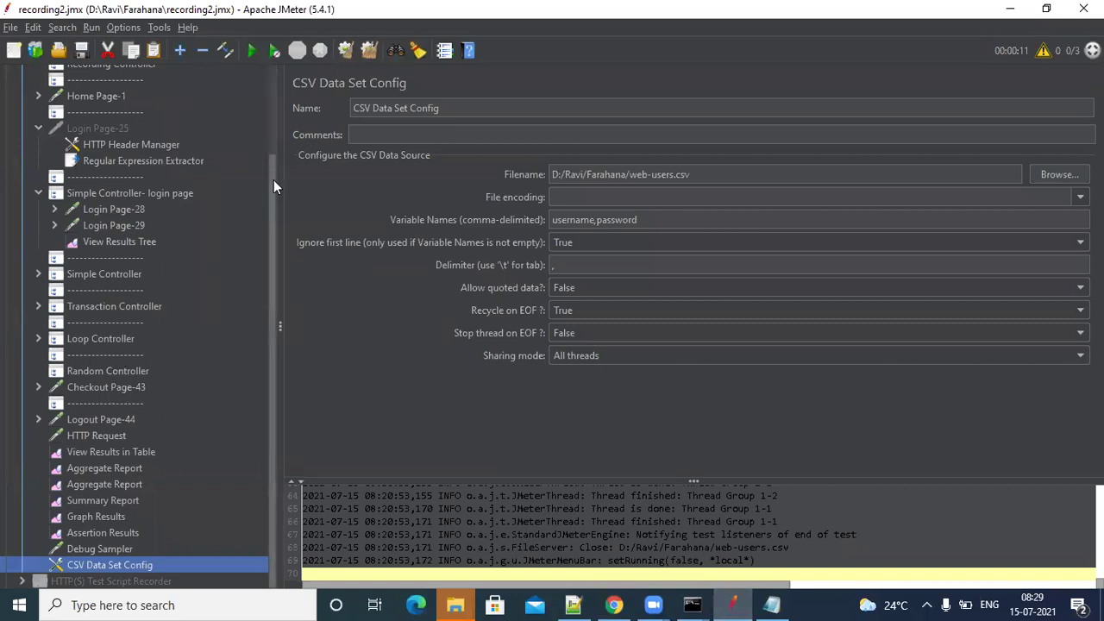
drag(273, 179, 259, 51)
click(105, 153)
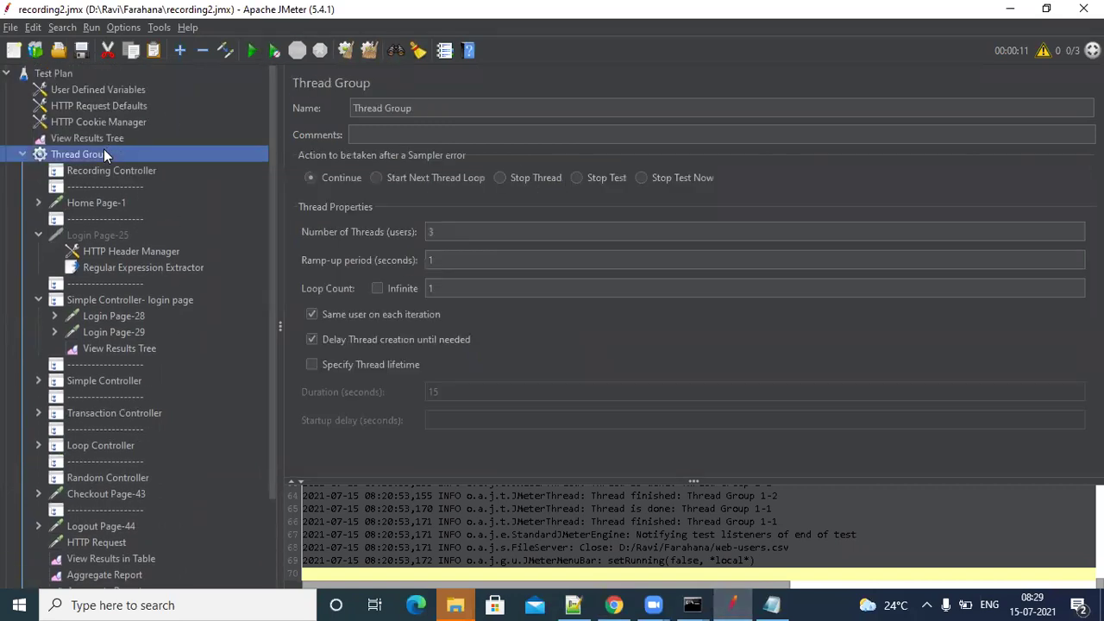
click(429, 233)
text(1)
key(BackSpace)
key(BackSpace)
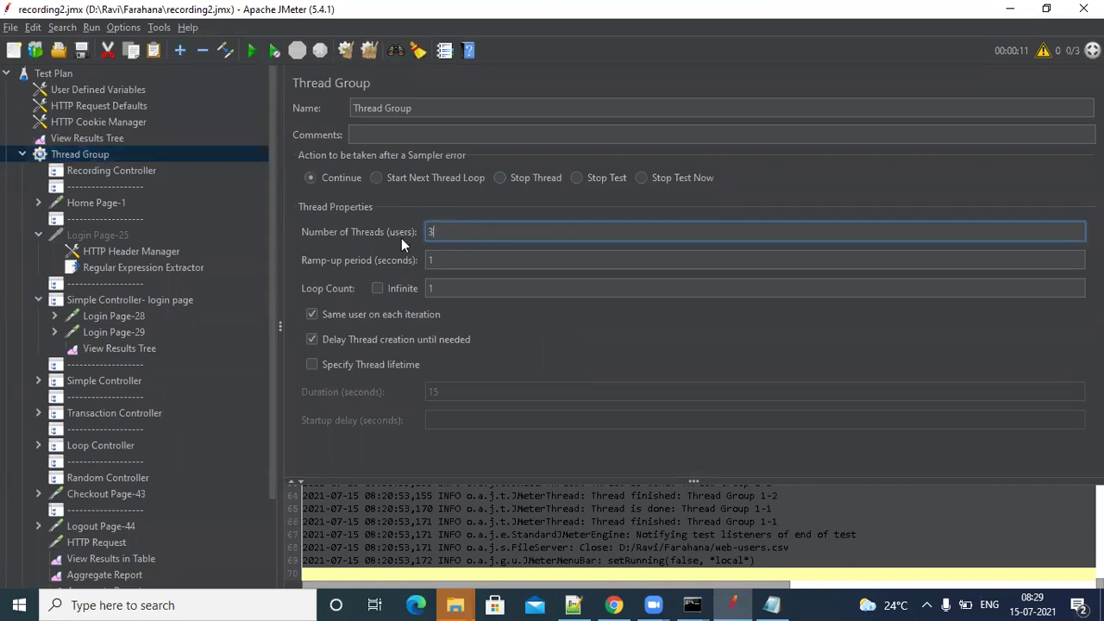
text(15)
- Set Stop thread on EOF to True in the CSV Data Set Config
scroll(270, 353, down, 2)
click(95, 565)
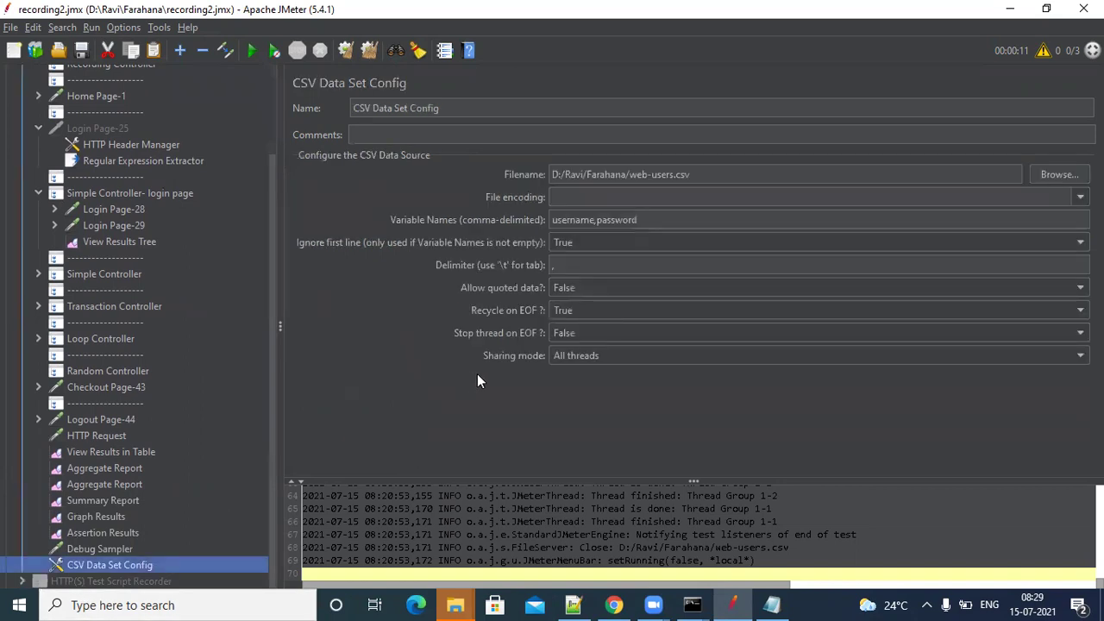
click(560, 331)
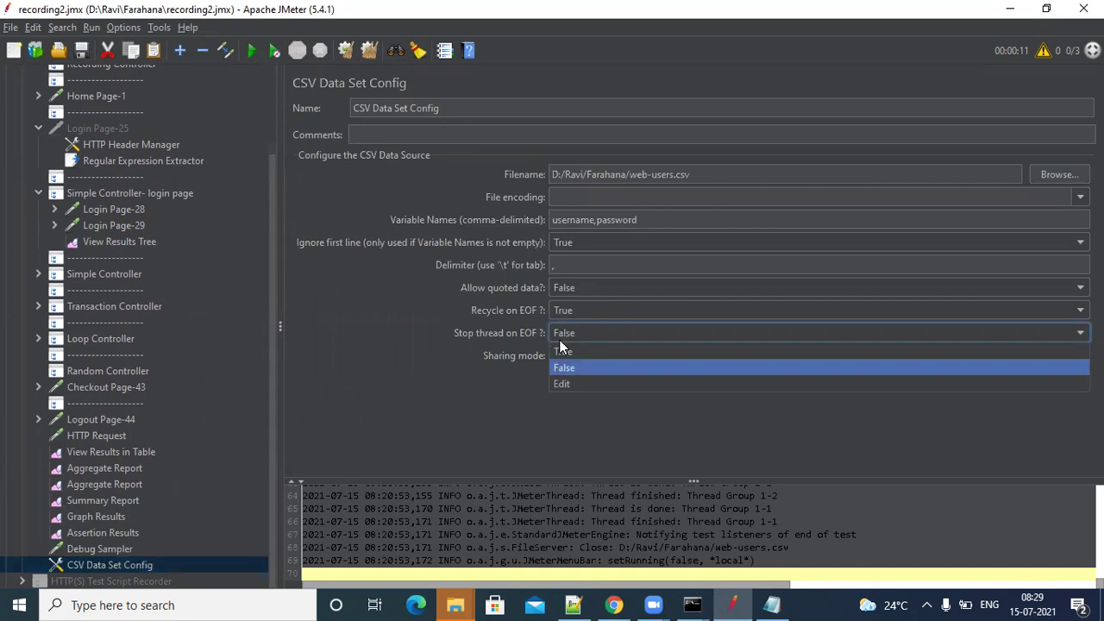
click(561, 351)
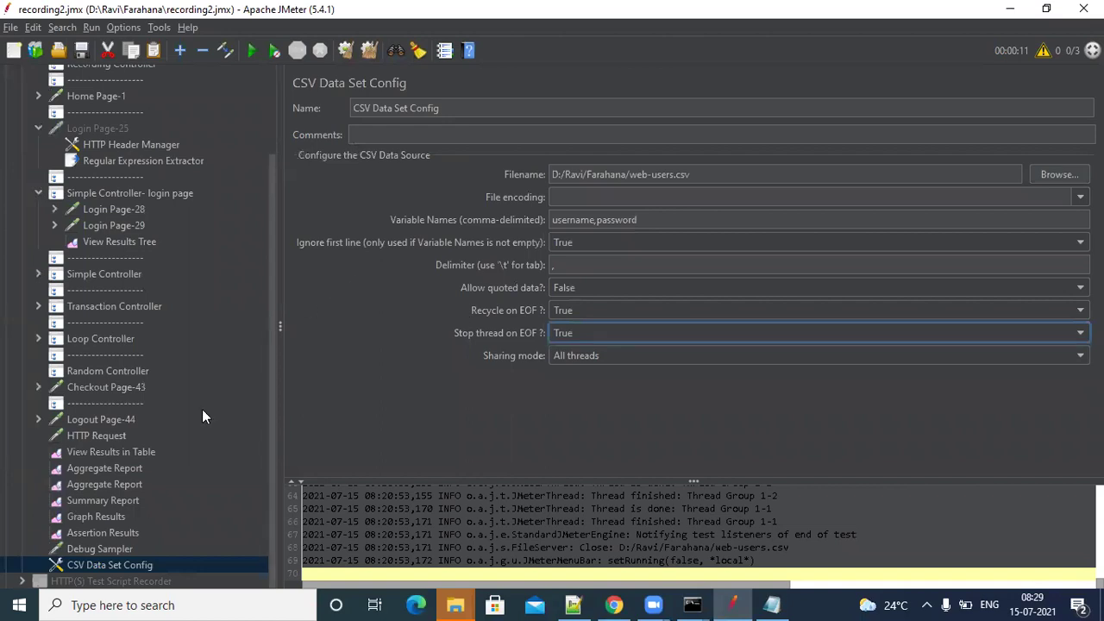
- Clear all earlier results and the log, and run the test plan
scroll(251, 188, up, 3)
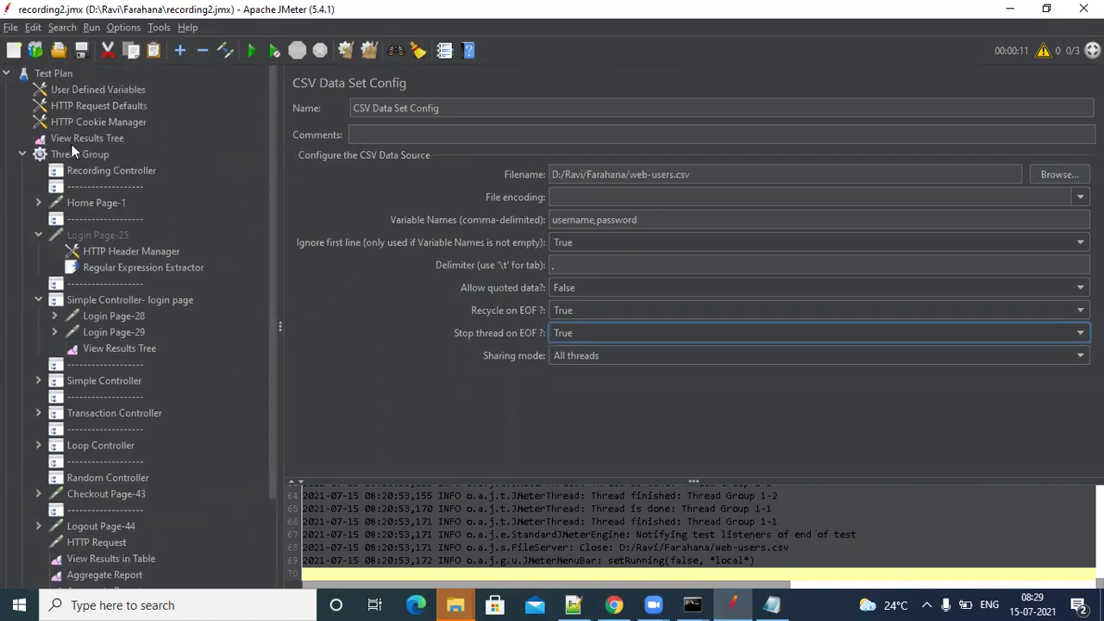
click(81, 140)
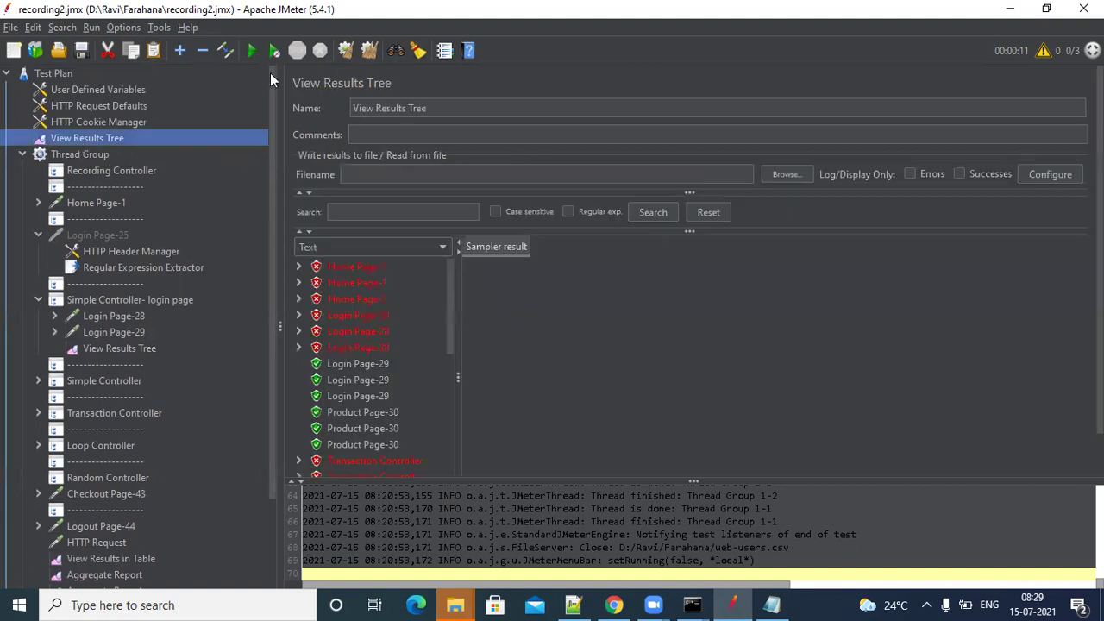
click(363, 55)
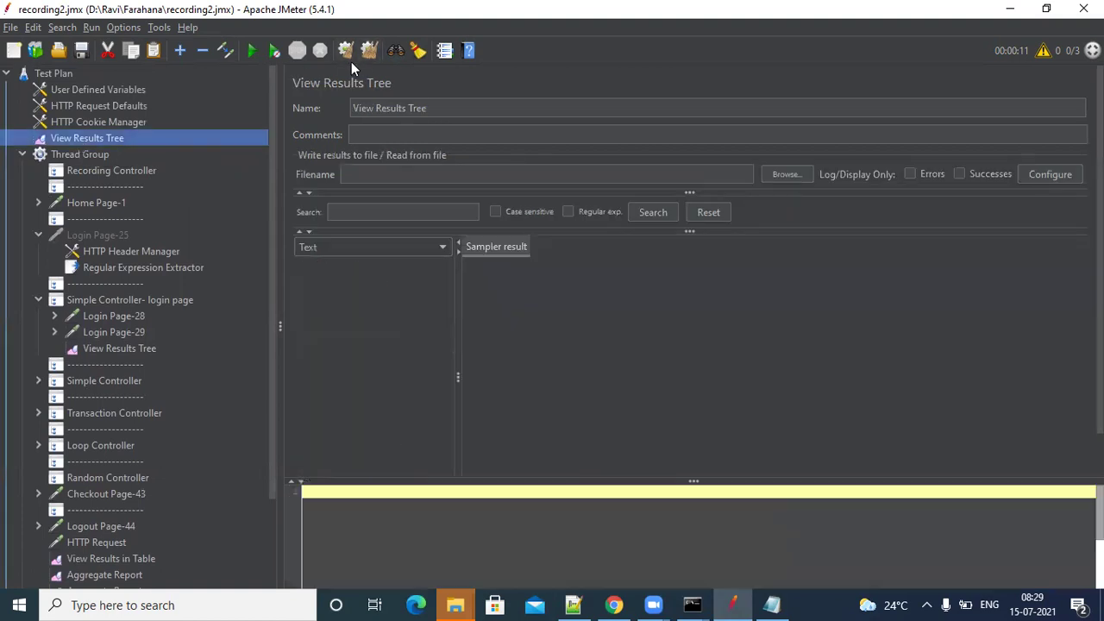
click(259, 55)
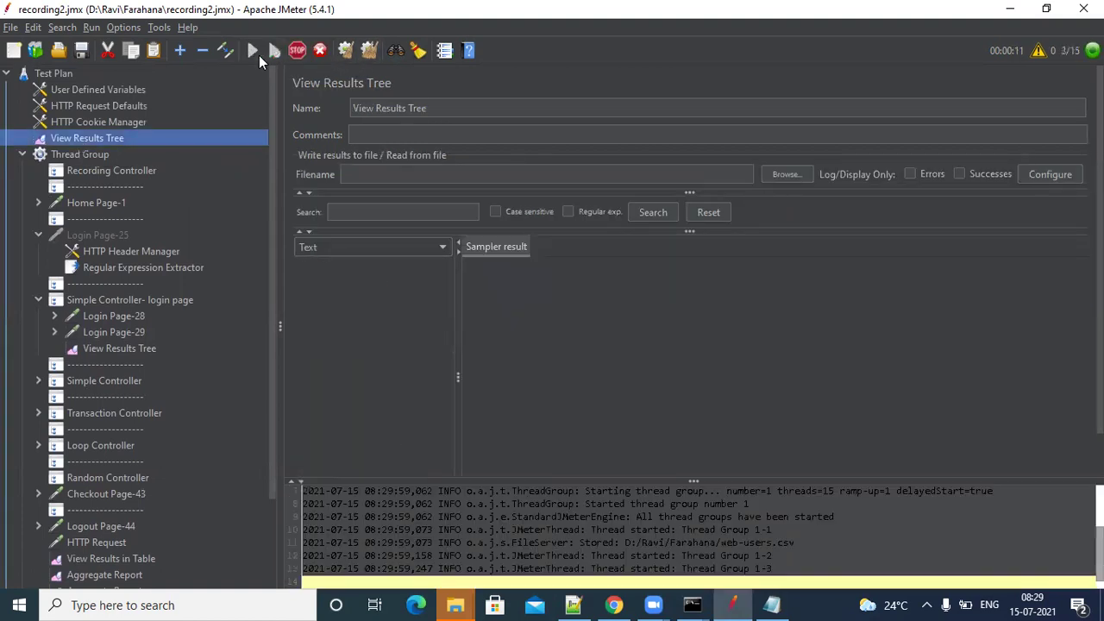
- Examine the request bodies of the login samples one by one in the login page controller's View Results Tree
click(152, 349)
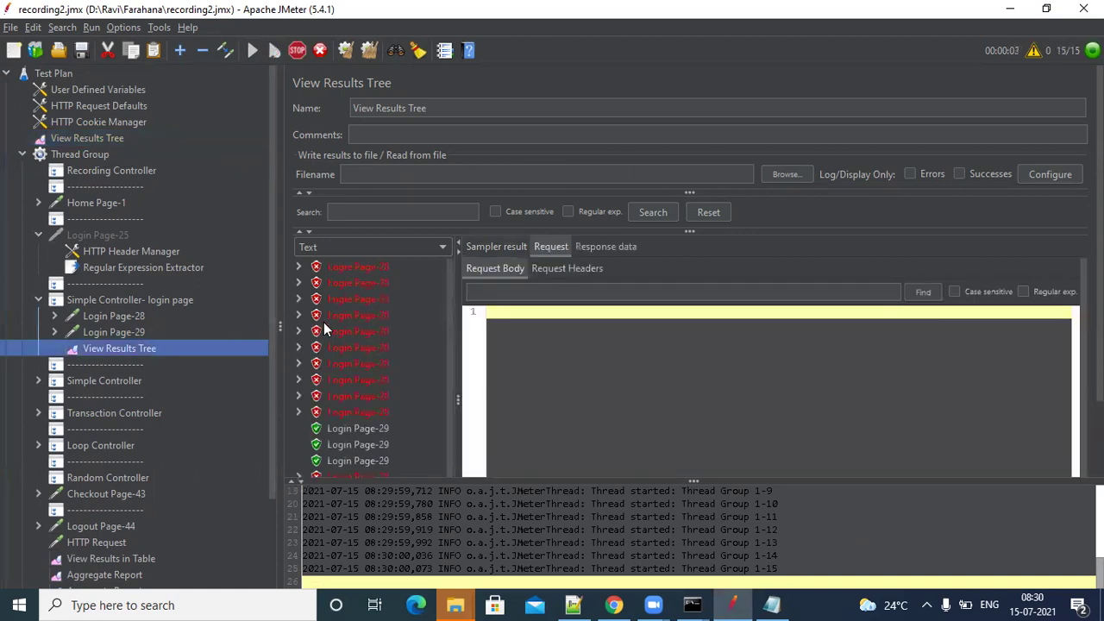
click(360, 266)
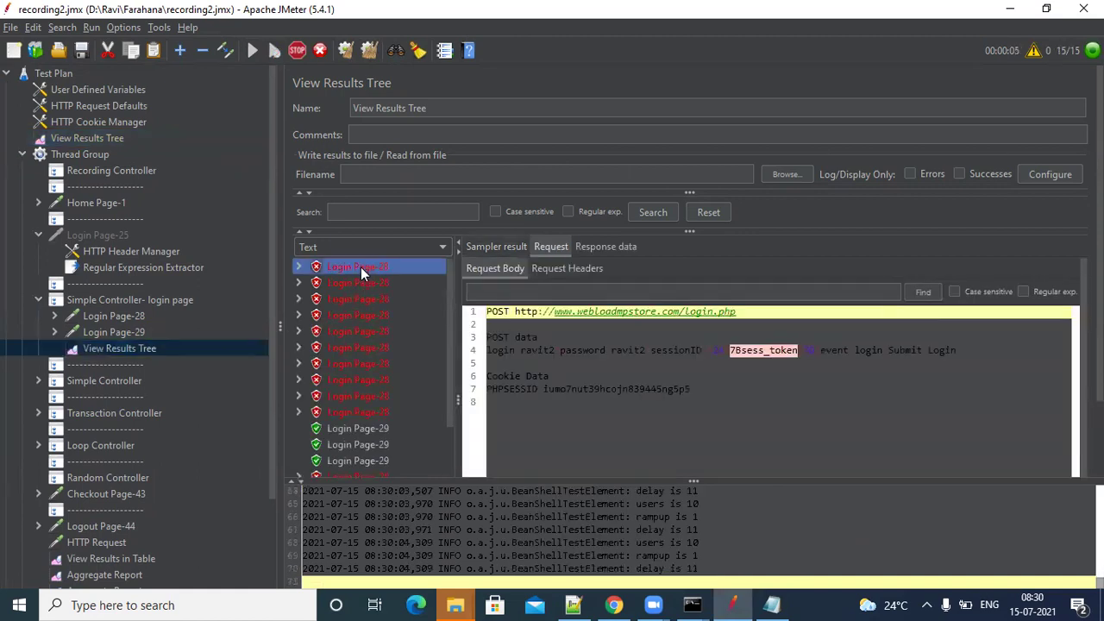
key(Down)
key(Down)
key(Down)
key(Down)
key(Down)
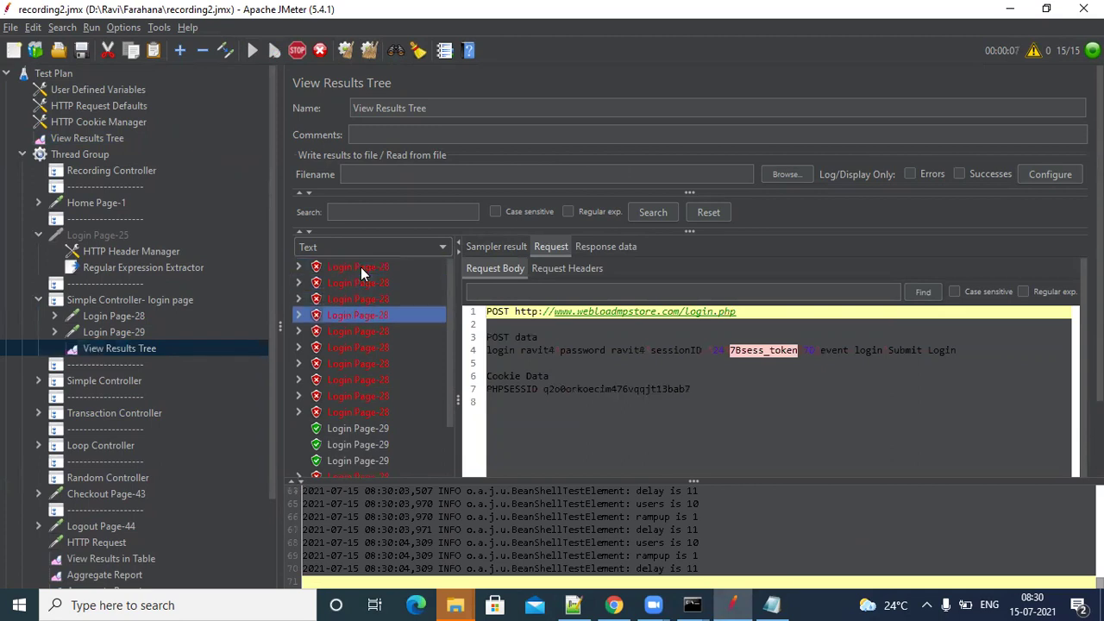
key(Down)
key(Down)
key(Down)
key(Down)
key(Down)
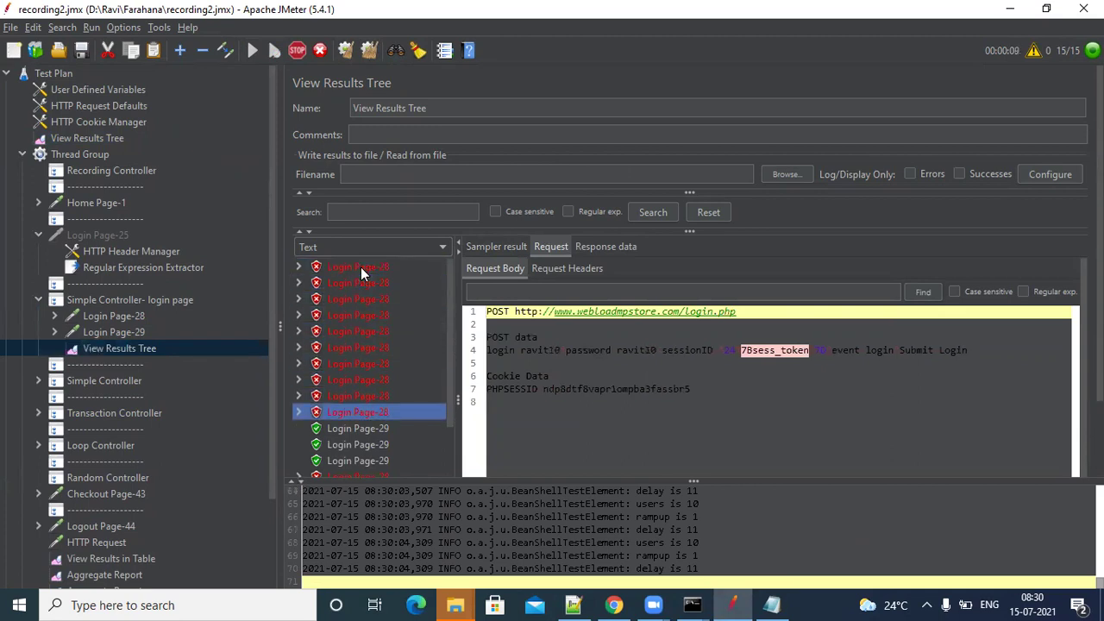
key(Down)
key(Down)
key(Down)
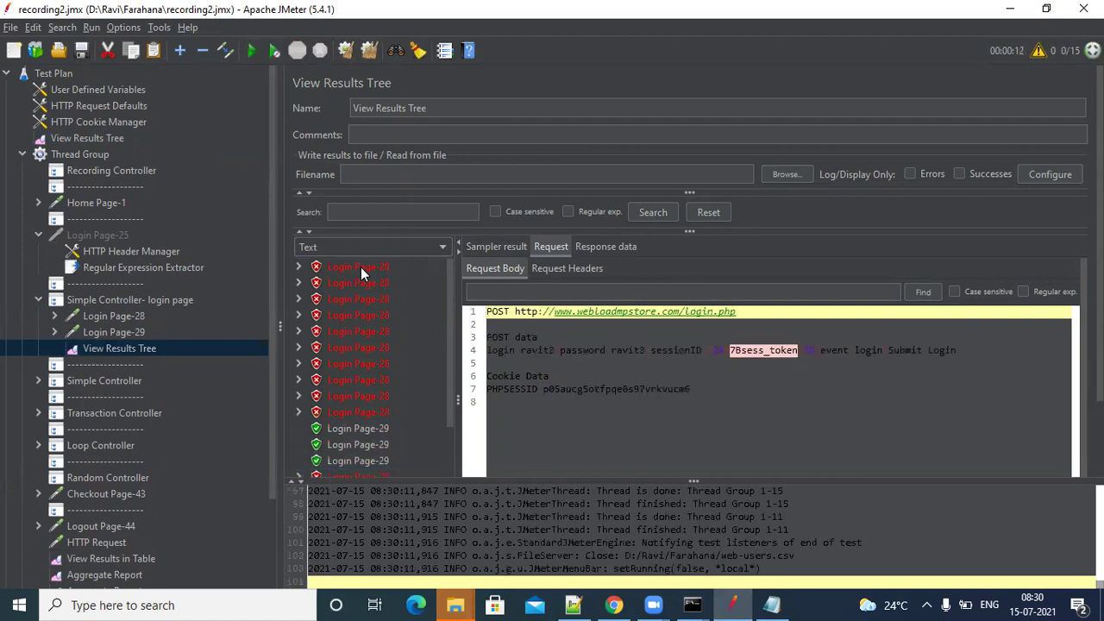
- Compare the selected login sample's submitted username with the thread number in its sampler result
drag(520, 353, 538, 353)
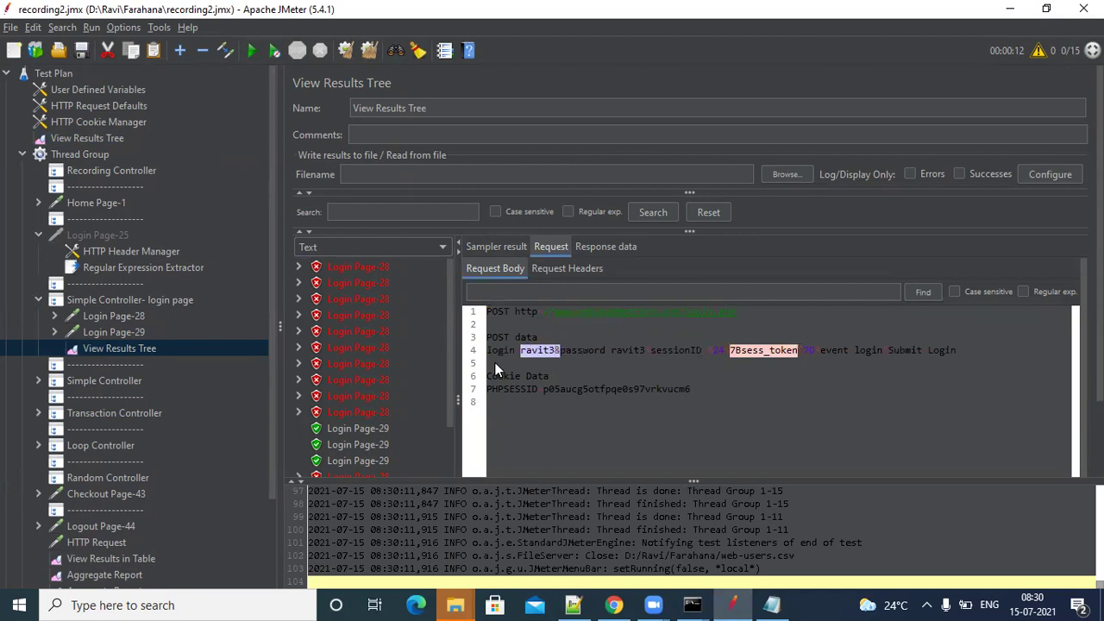
click(496, 250)
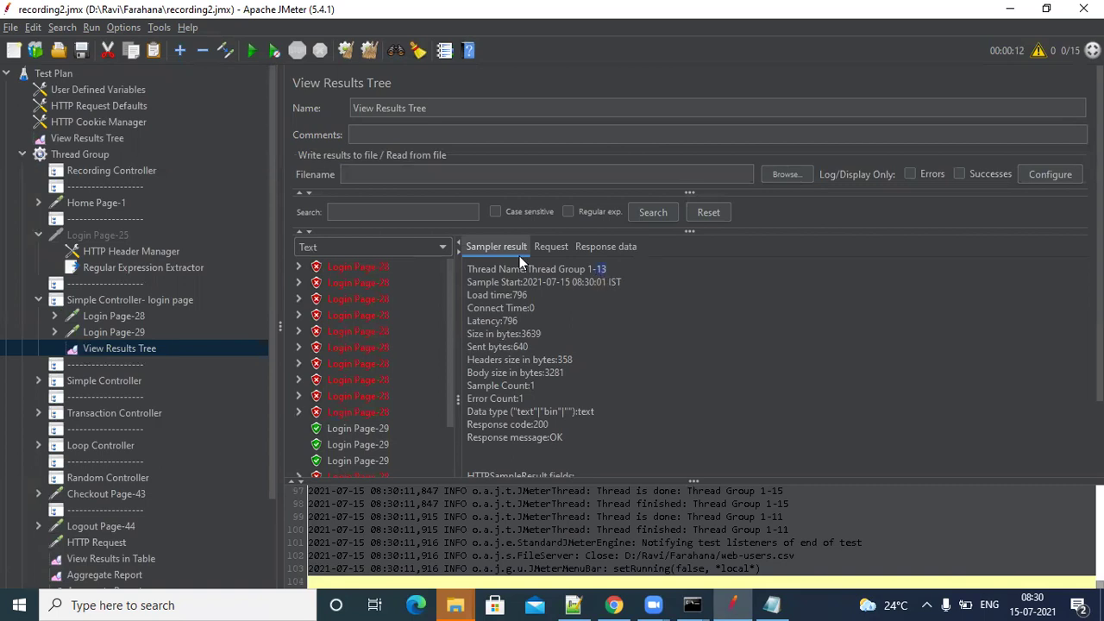
click(550, 246)
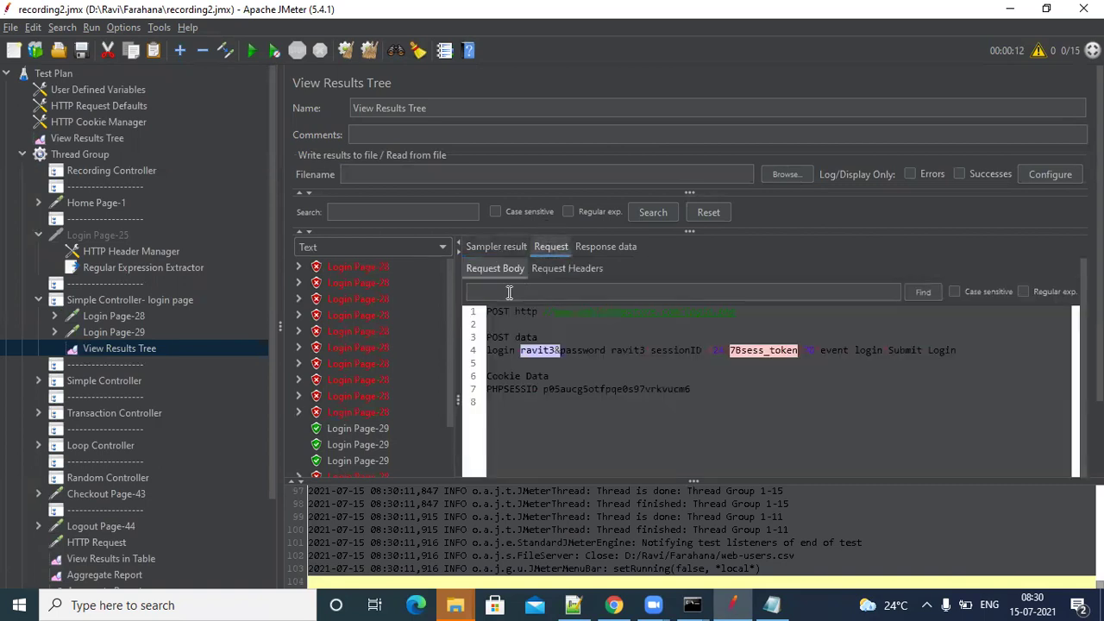
- Check which credentials the last Login Page-28 samples submitted in their request bodies
drag(448, 339, 453, 422)
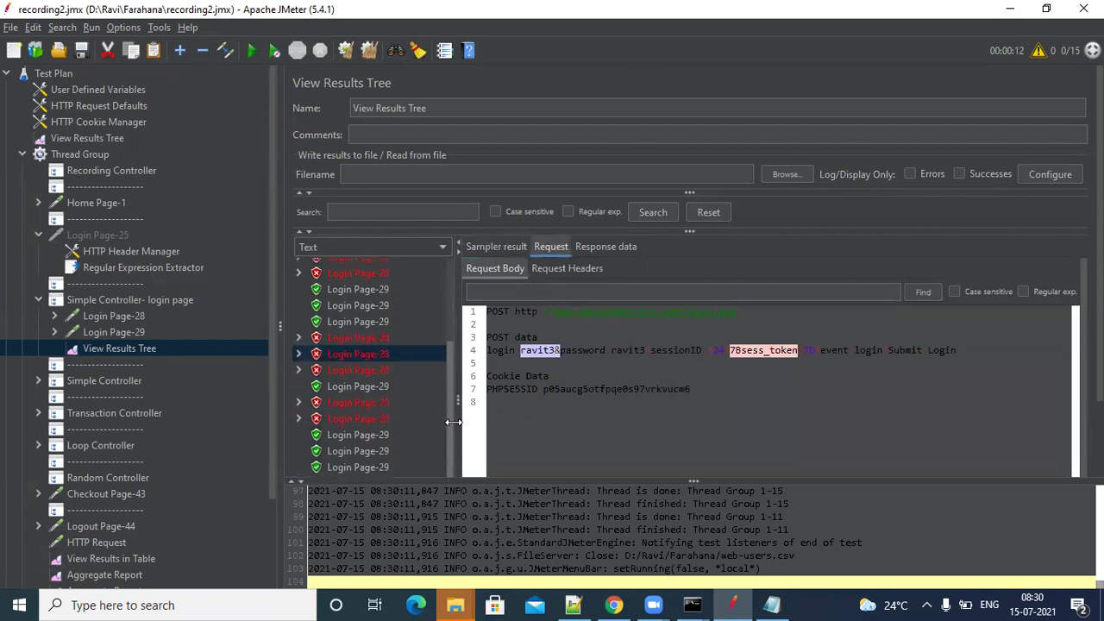
click(363, 338)
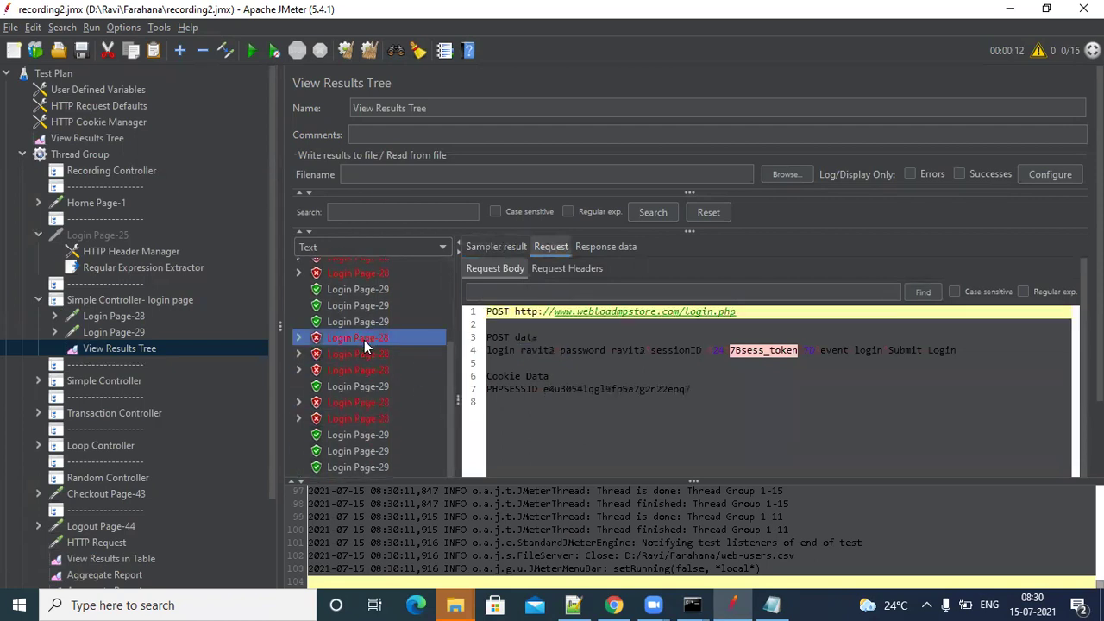
click(368, 370)
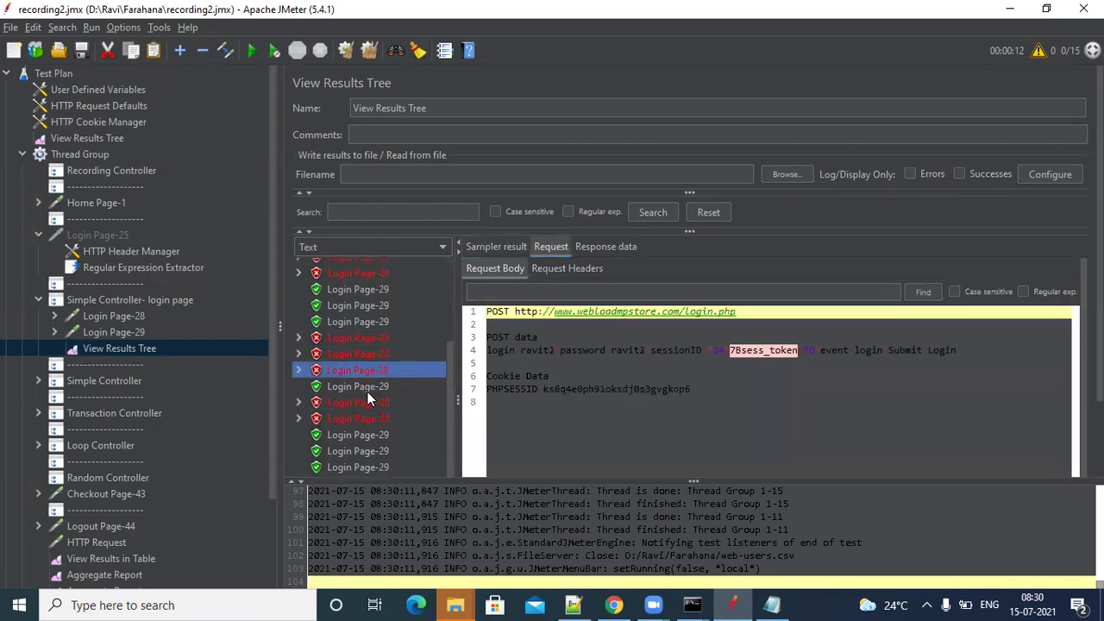
click(369, 402)
click(368, 420)
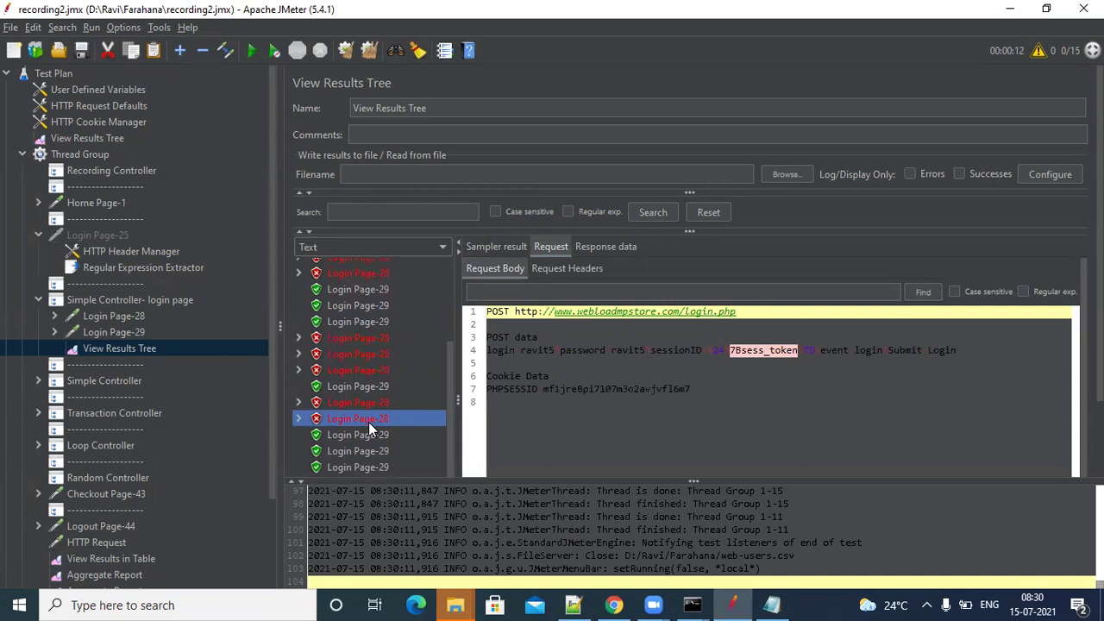
- Set Stop thread on EOF to False in the CSV Data Set Config
drag(270, 430, 272, 514)
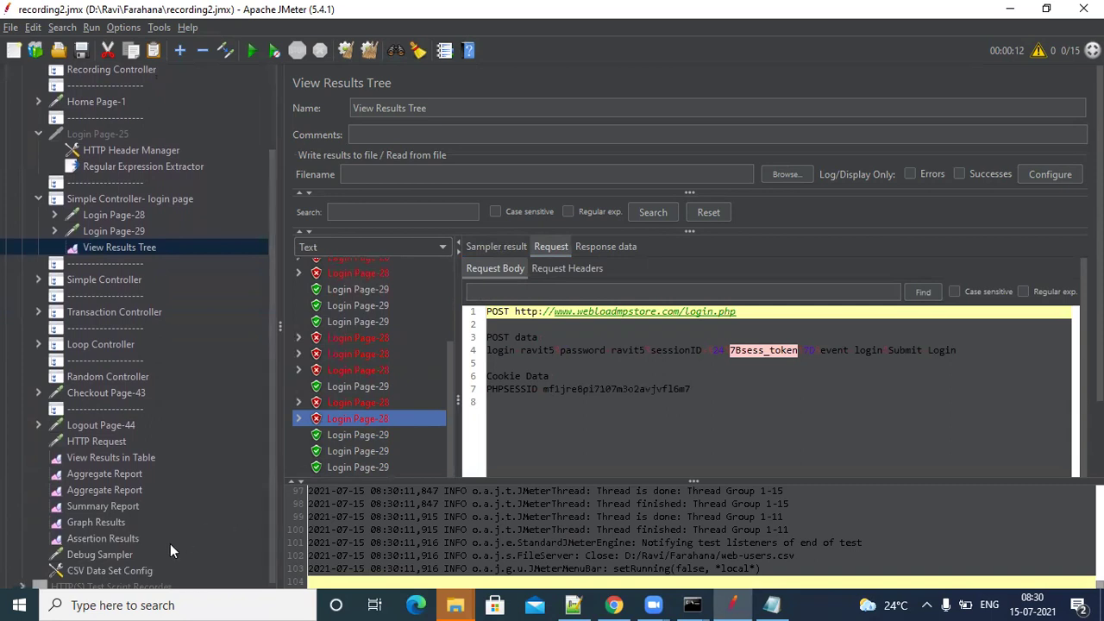
click(151, 570)
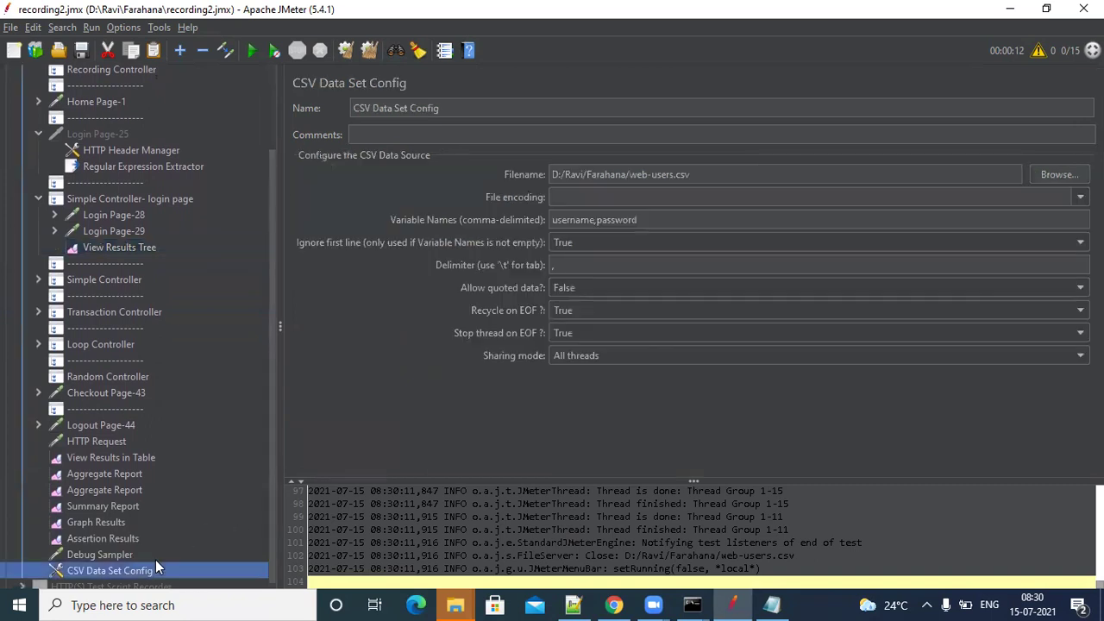
click(568, 331)
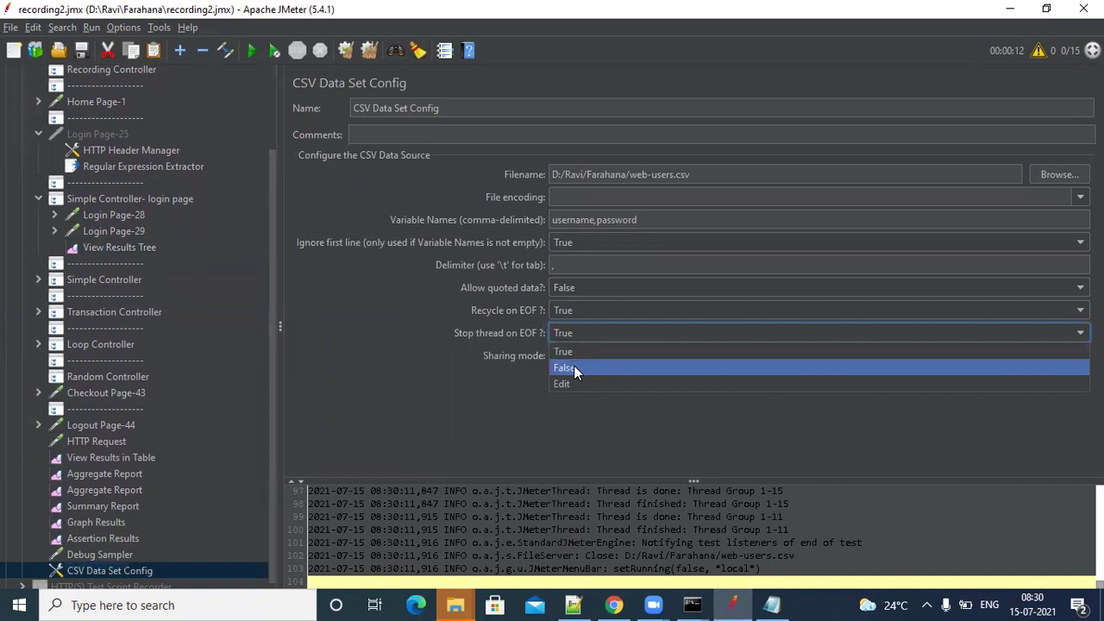
click(574, 368)
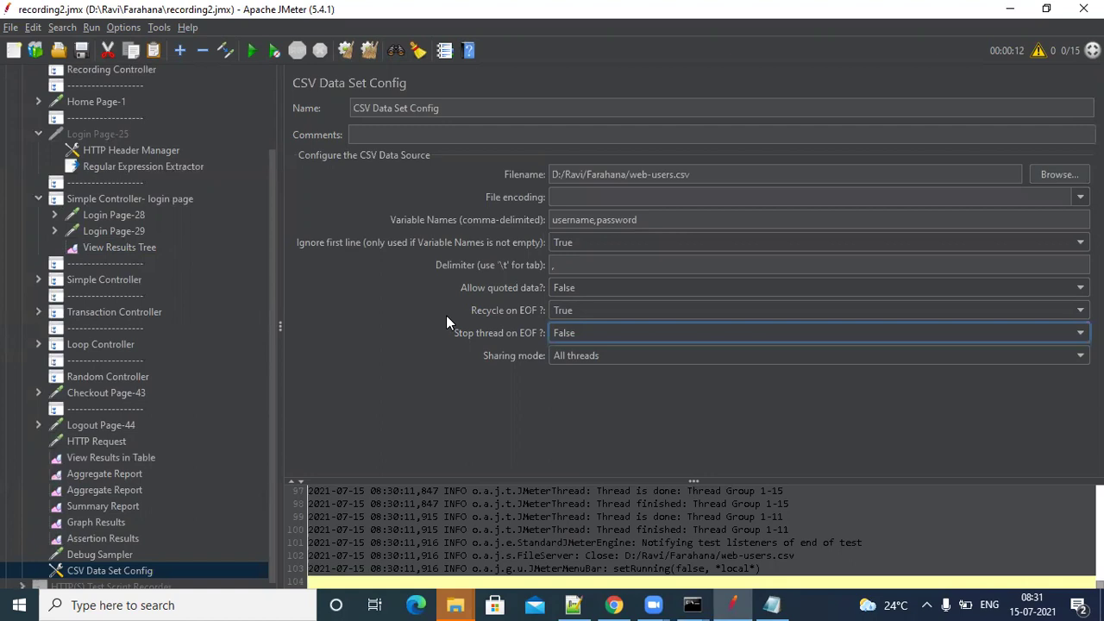
- Set Recycle on EOF to False and Stop thread on EOF to True for the CSV data set
click(569, 314)
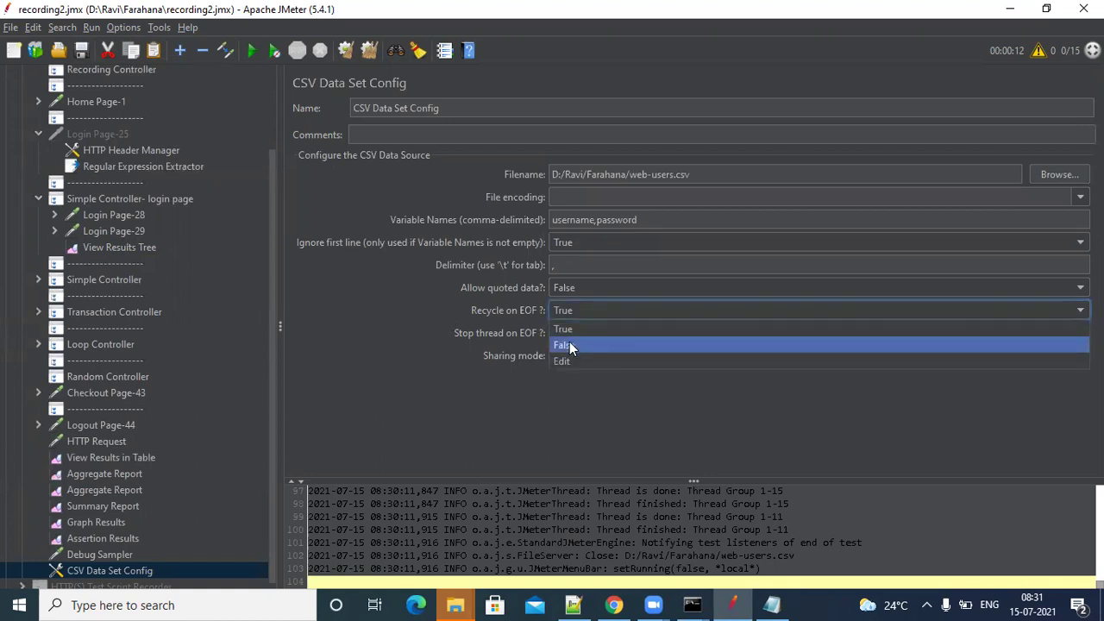
click(569, 345)
click(582, 332)
click(582, 352)
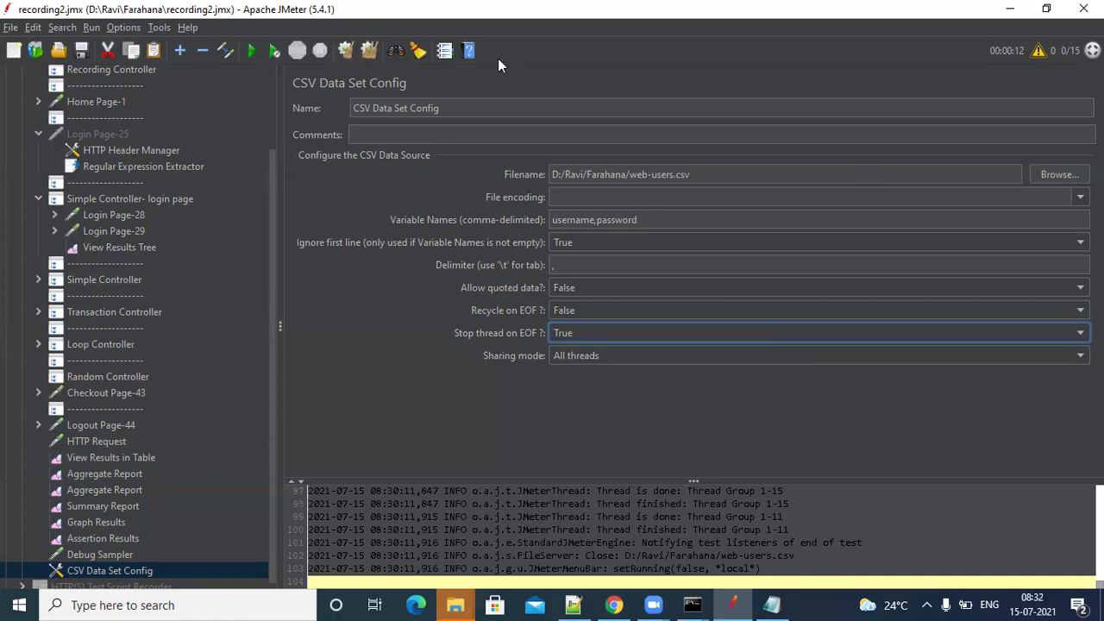
- Clear the previous results and run the login test with the current end-of-file settings
click(368, 53)
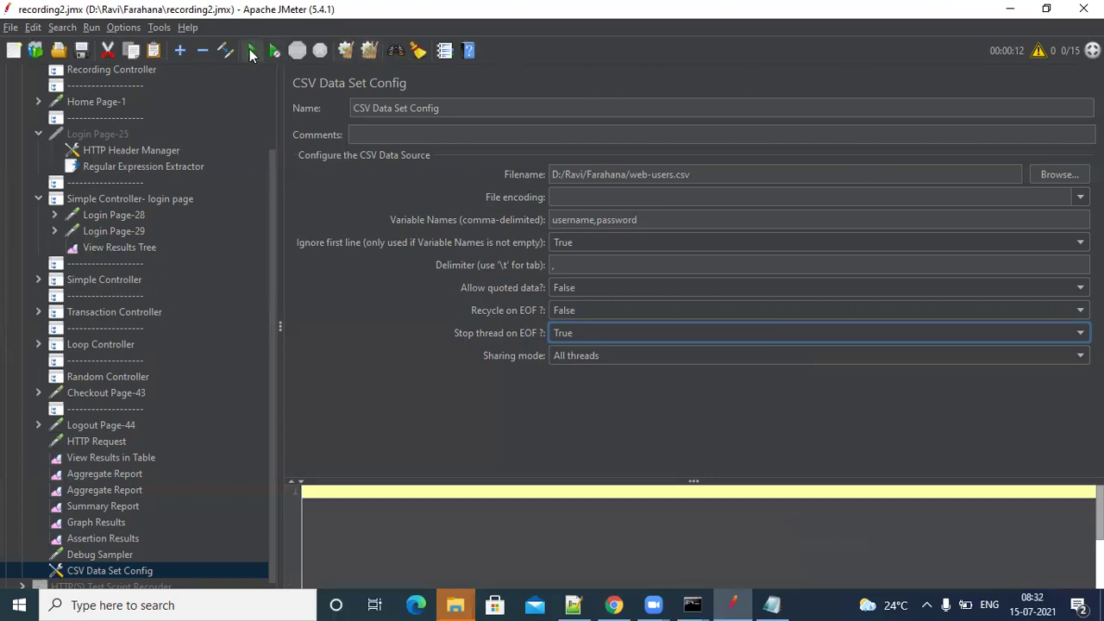
click(251, 50)
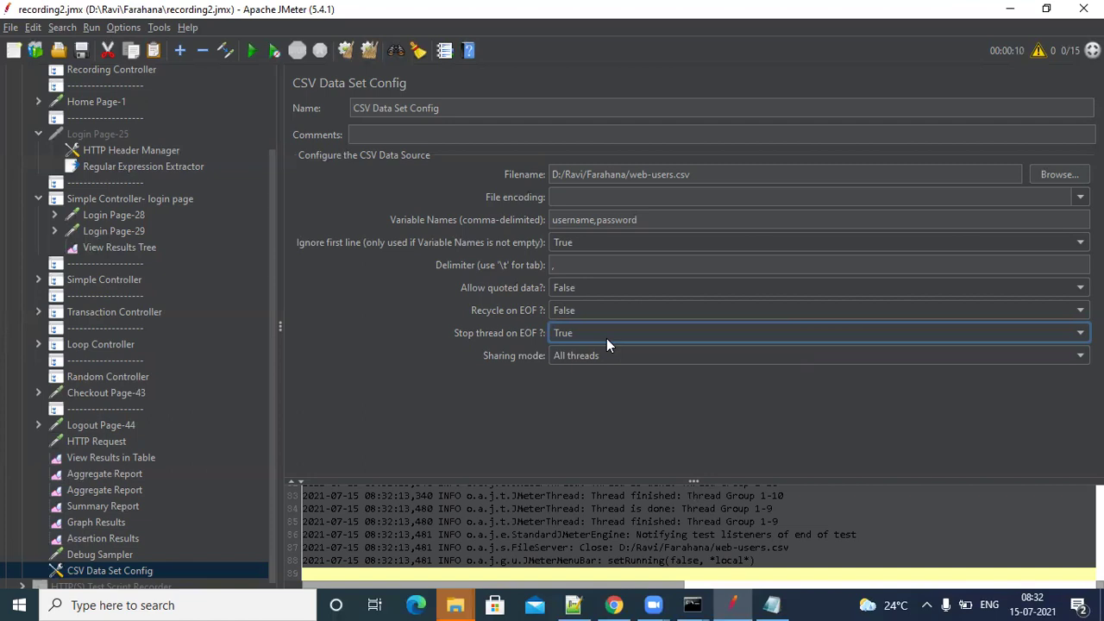
- Set Stop thread on EOF to False for the CSV data set and rerun the test with cleared results
click(571, 331)
click(573, 366)
click(365, 55)
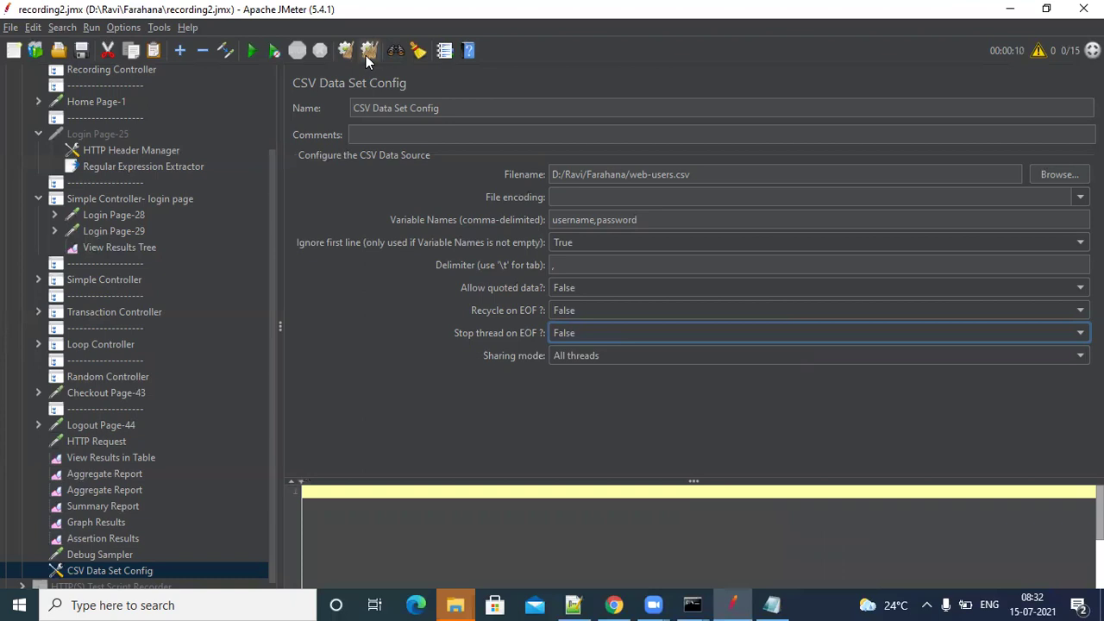
click(251, 50)
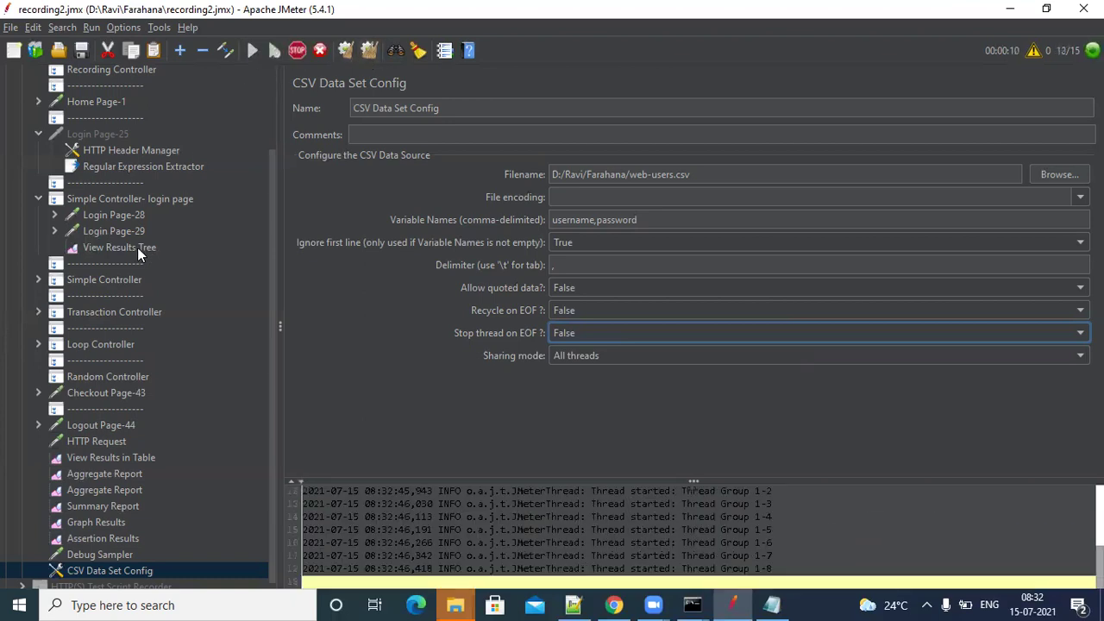
- Open View Results Tree and inspect the login value submitted in the request body of a Login Page-28 sample
click(137, 247)
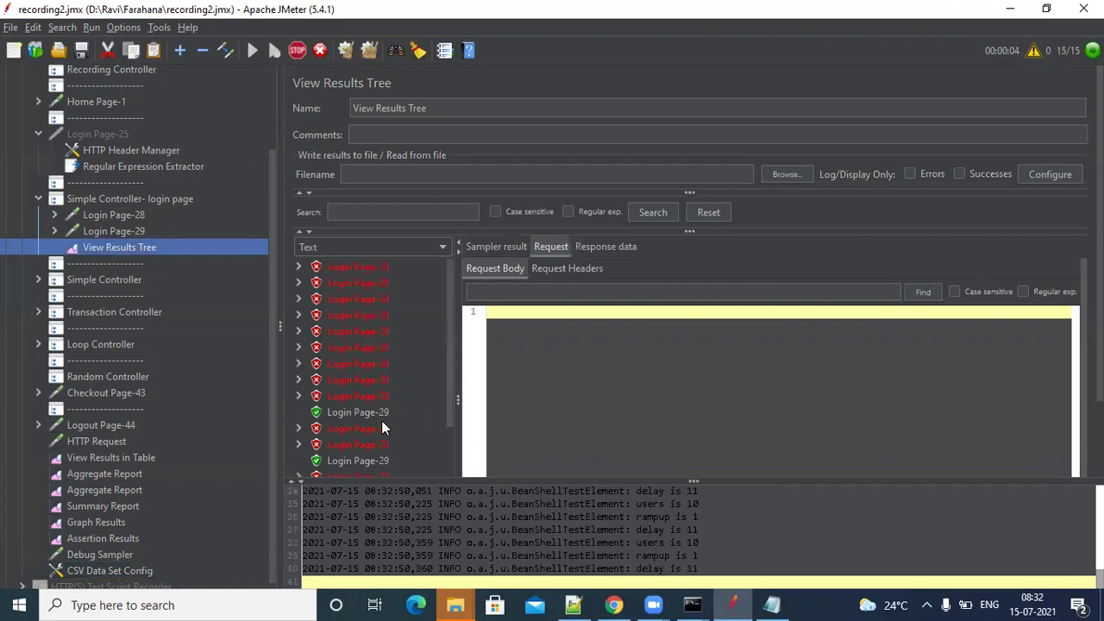
click(376, 429)
click(372, 445)
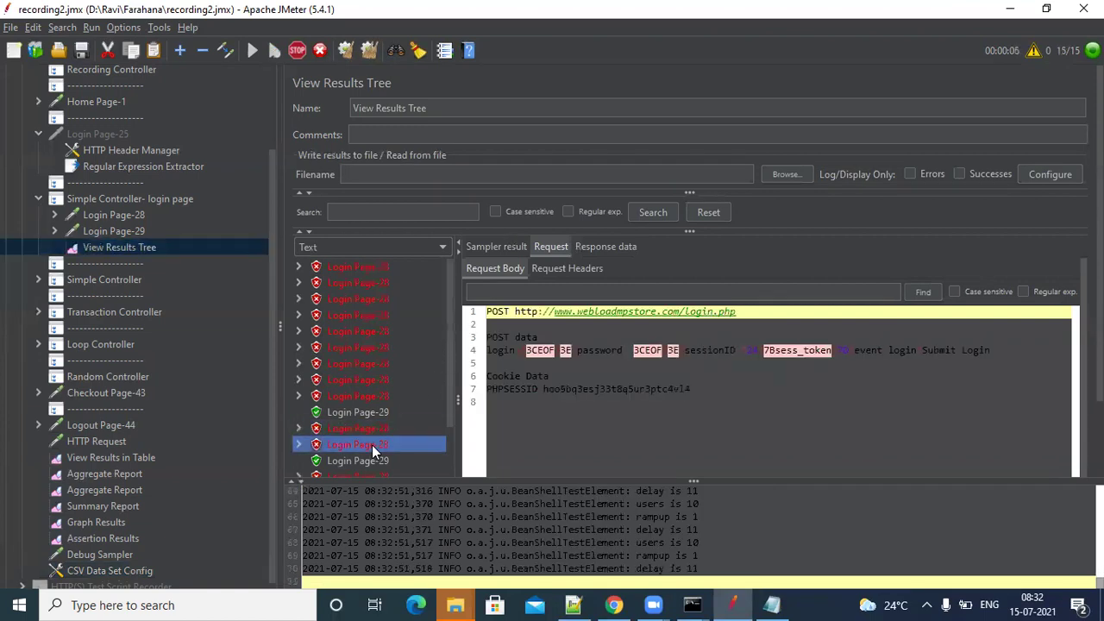
double_click(533, 351)
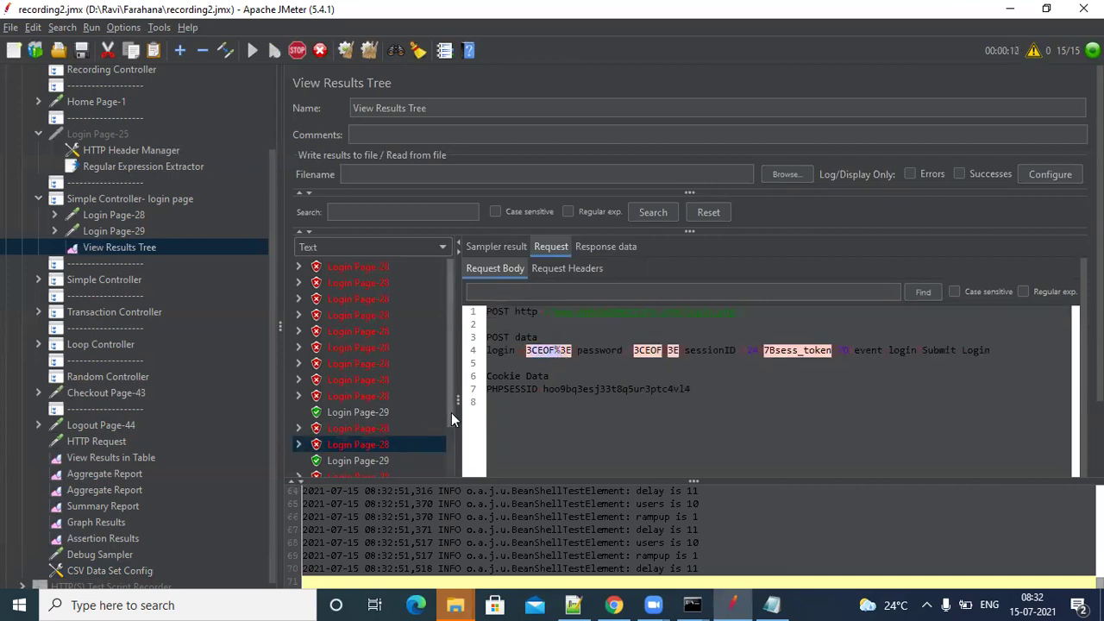
- Compare the credentials in the request bodies of the last Login Page-28 samples with those of the preceding samples
drag(450, 425, 453, 473)
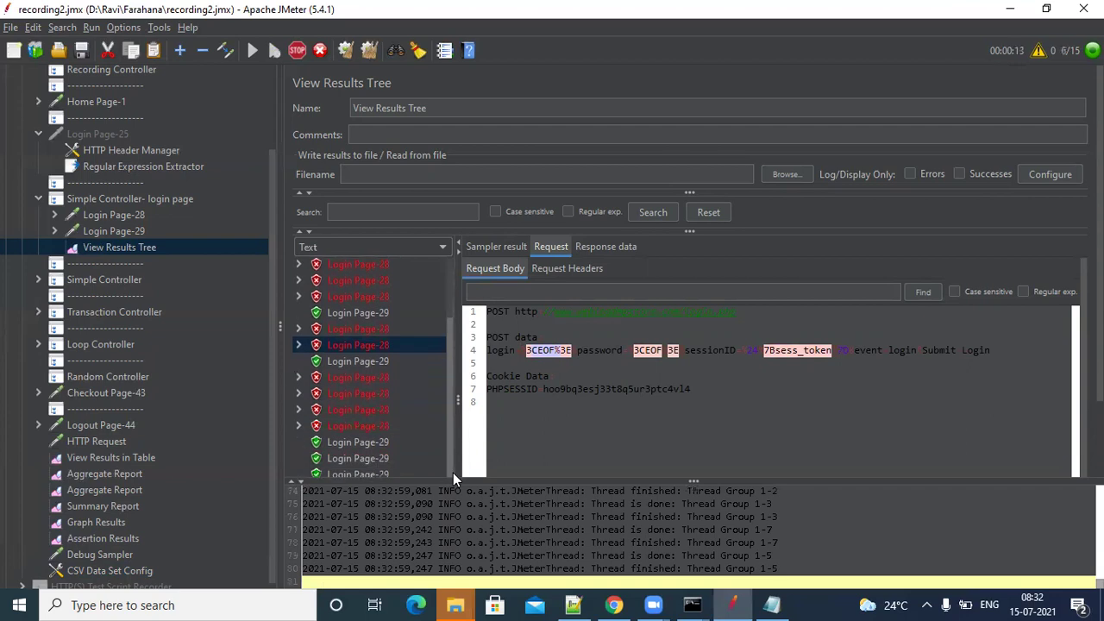
click(358, 374)
key(Down)
key(Down)
key(Down)
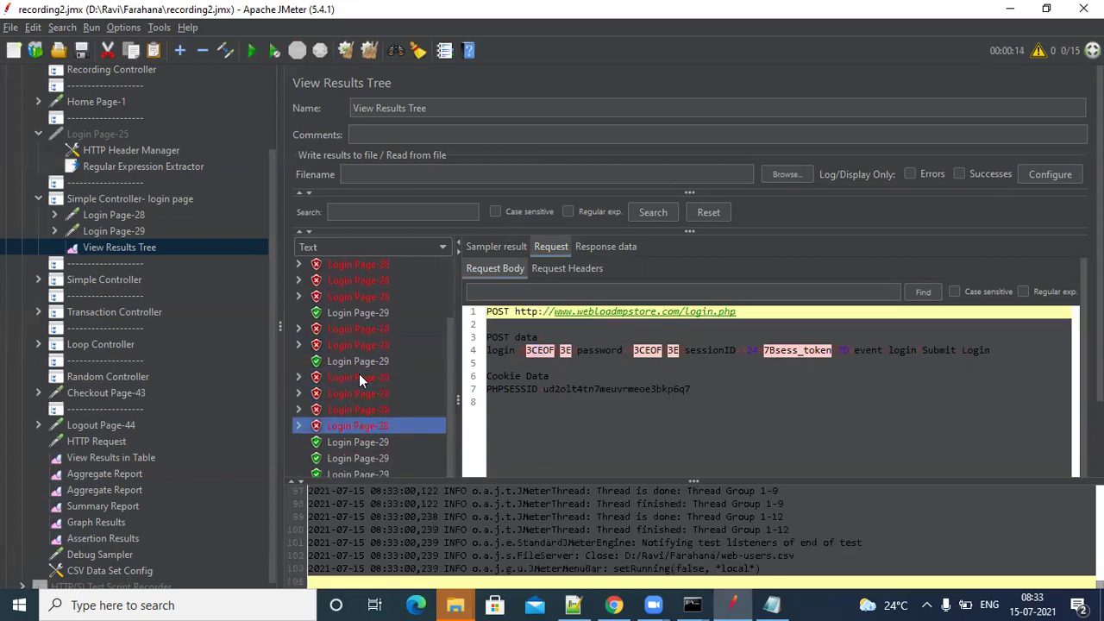
key(Up)
key(Up)
key(Up)
key(Up)
key(Up)
key(Up)
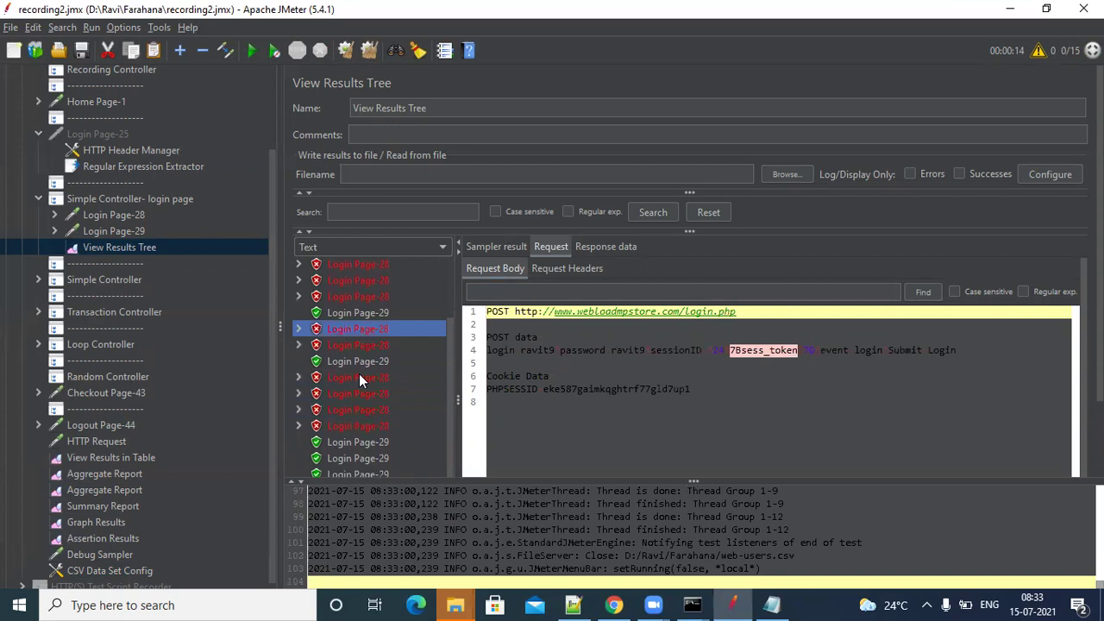
key(Down)
key(Down)
key(Down)
key(Down)
key(Down)
key(Down)
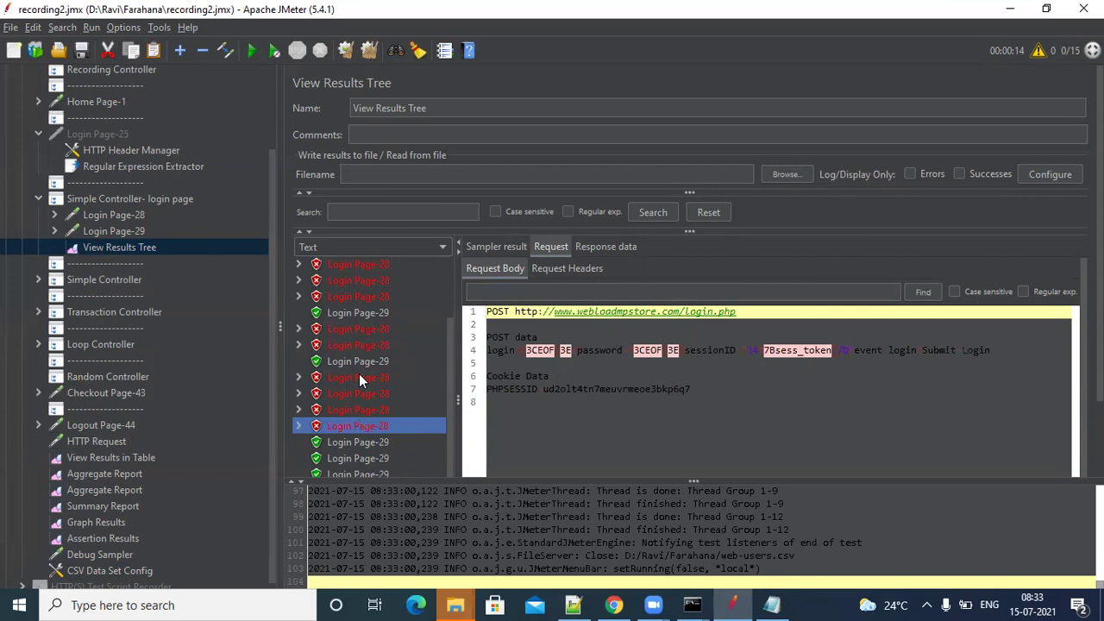
- Review the CSV Data Set Config, and examine the header row and the quoted address values containing commas in web-users.csv
scroll(270, 394, down, 1)
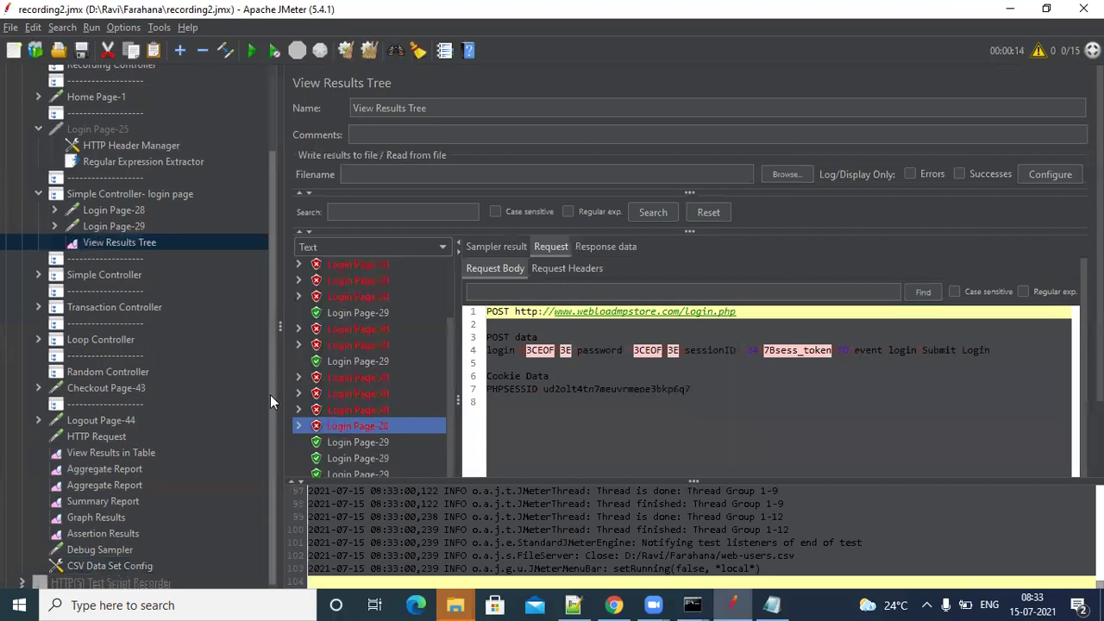
click(108, 564)
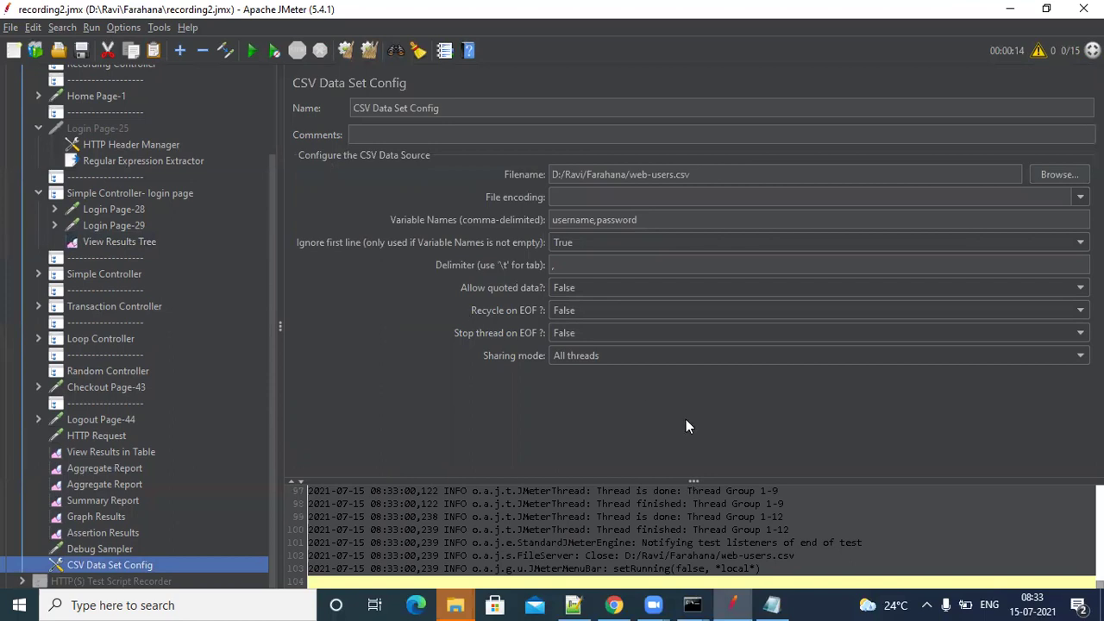
click(772, 605)
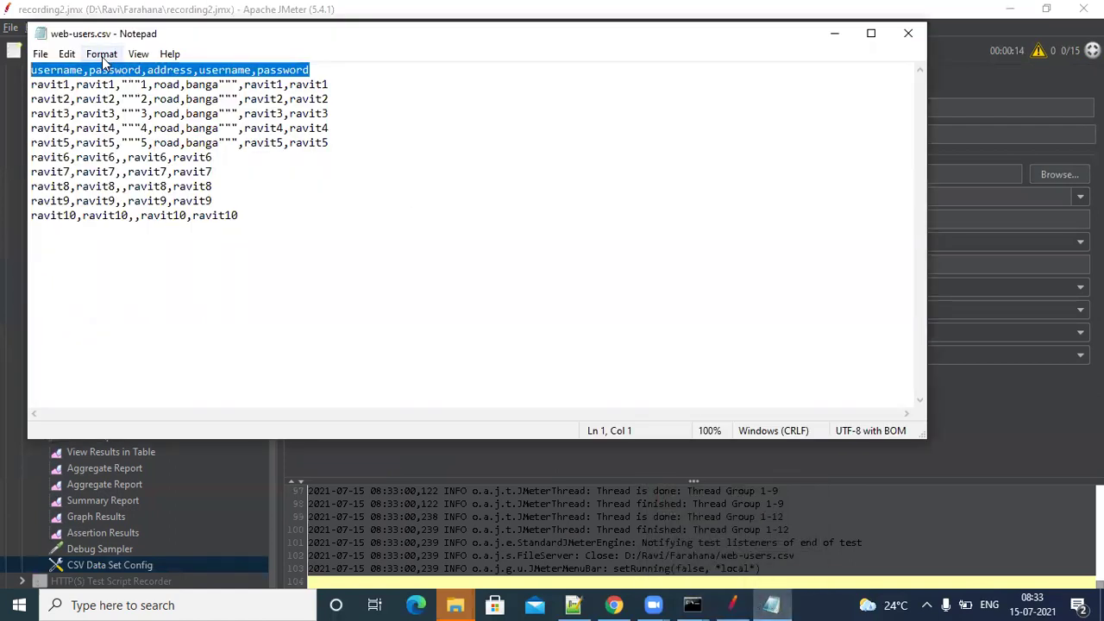
triple_click(157, 84)
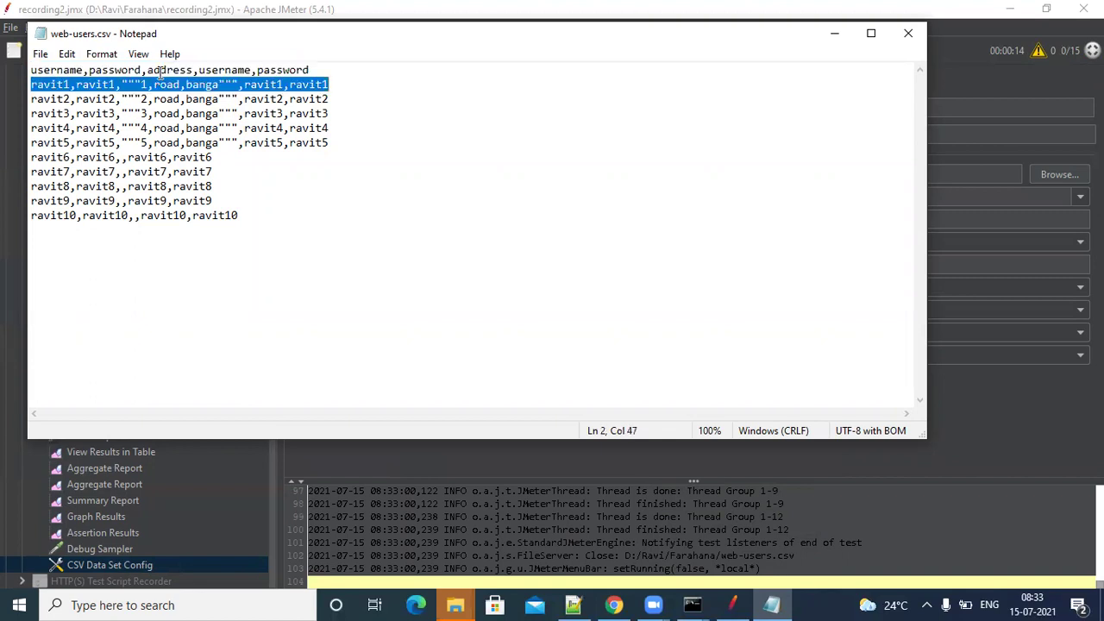
click(166, 69)
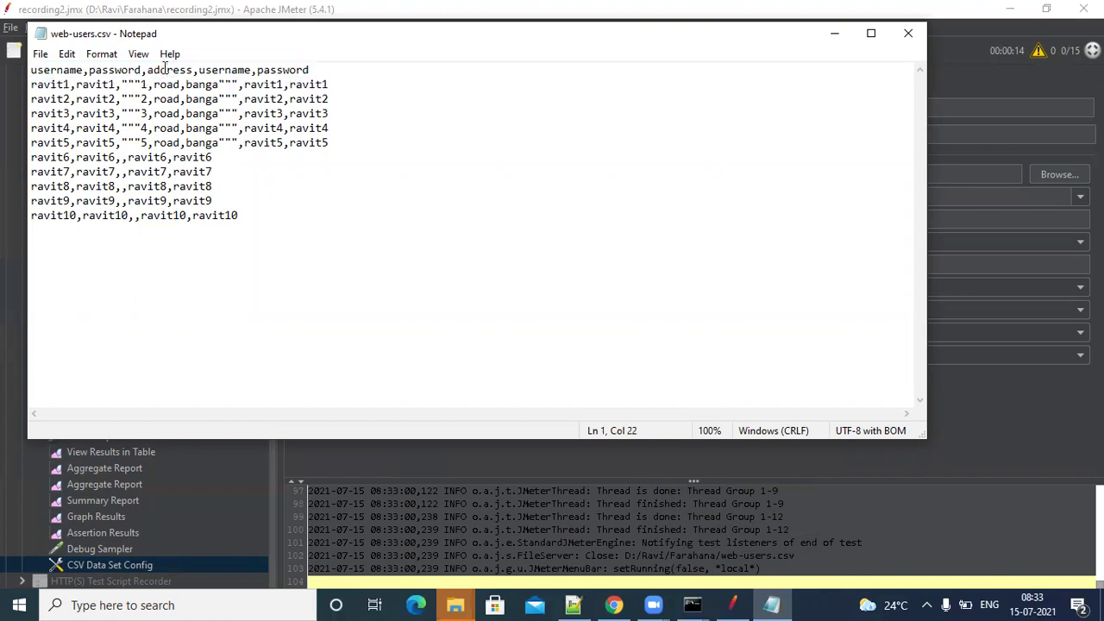
drag(141, 83, 215, 85)
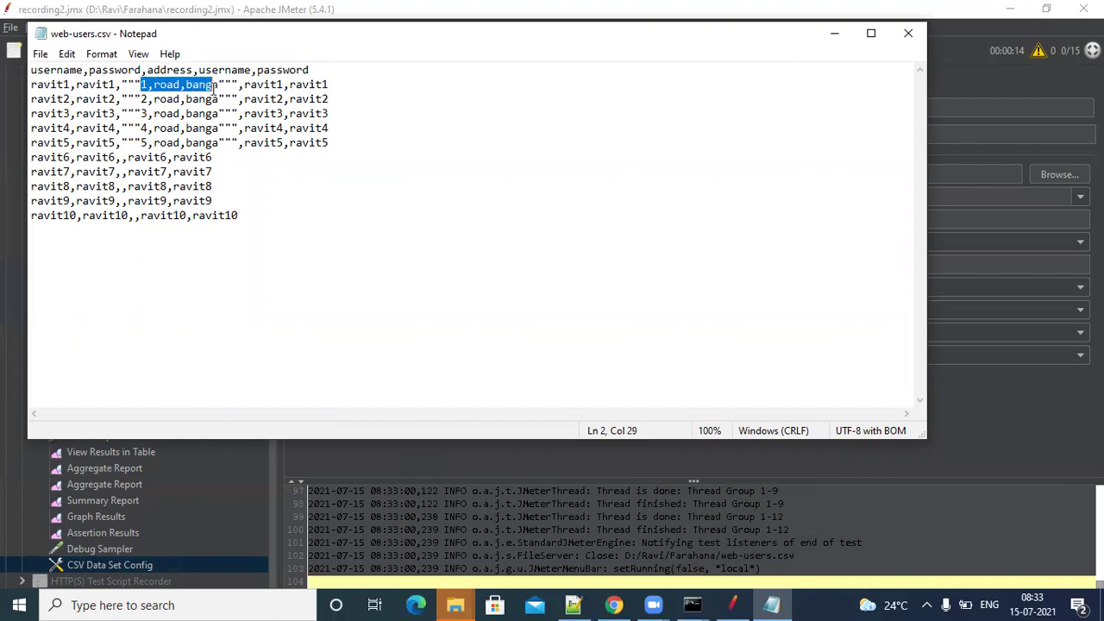
click(171, 99)
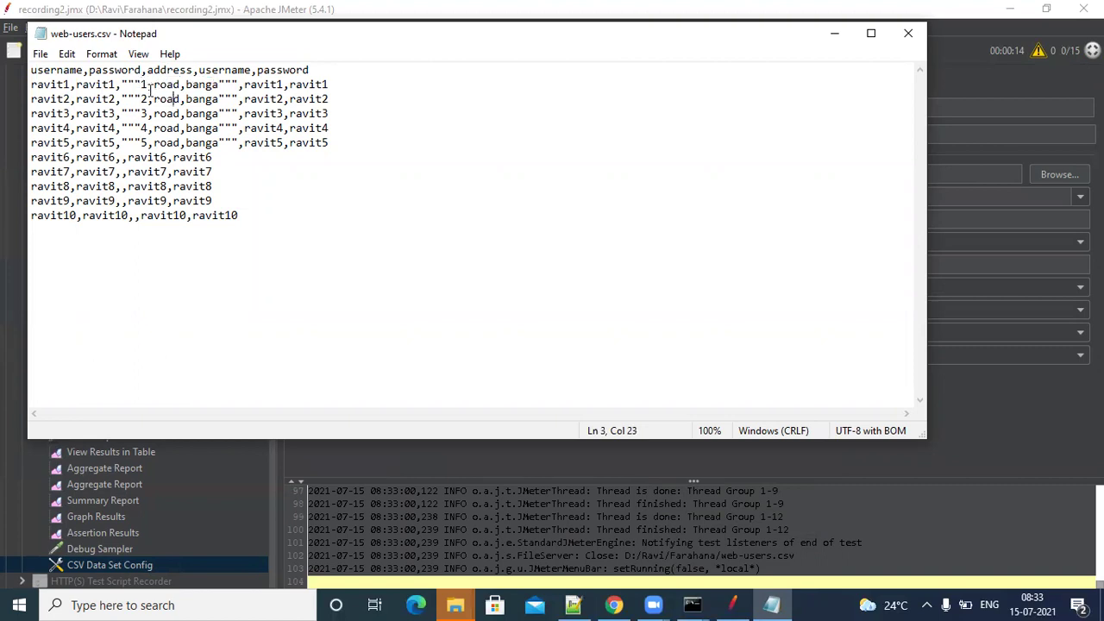
drag(141, 84, 220, 87)
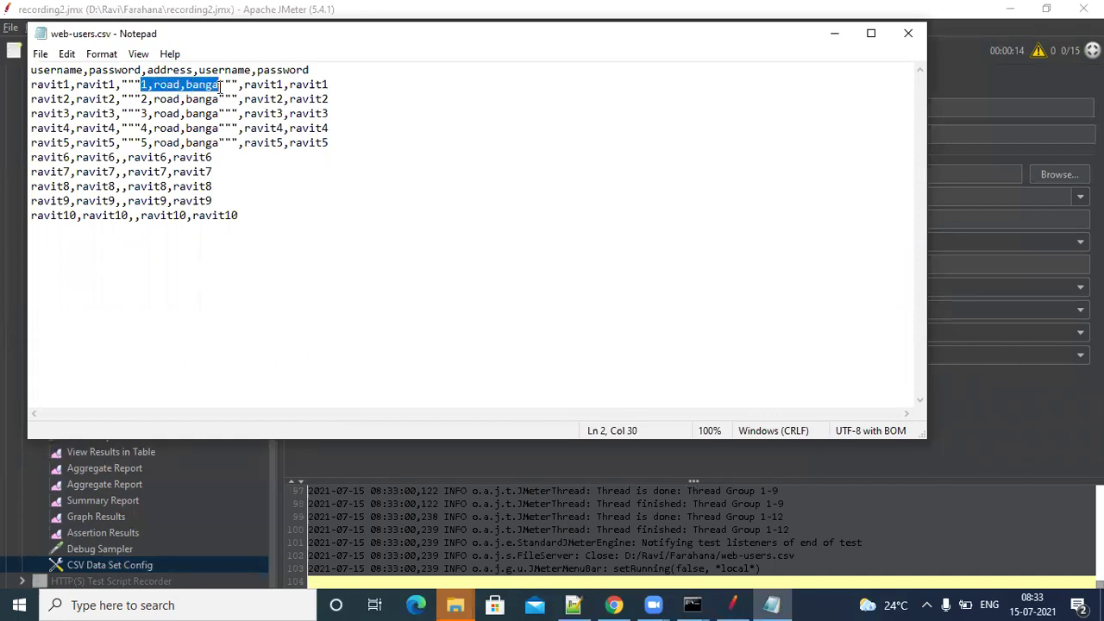
click(153, 86)
drag(153, 85, 215, 86)
click(148, 84)
drag(147, 85, 159, 86)
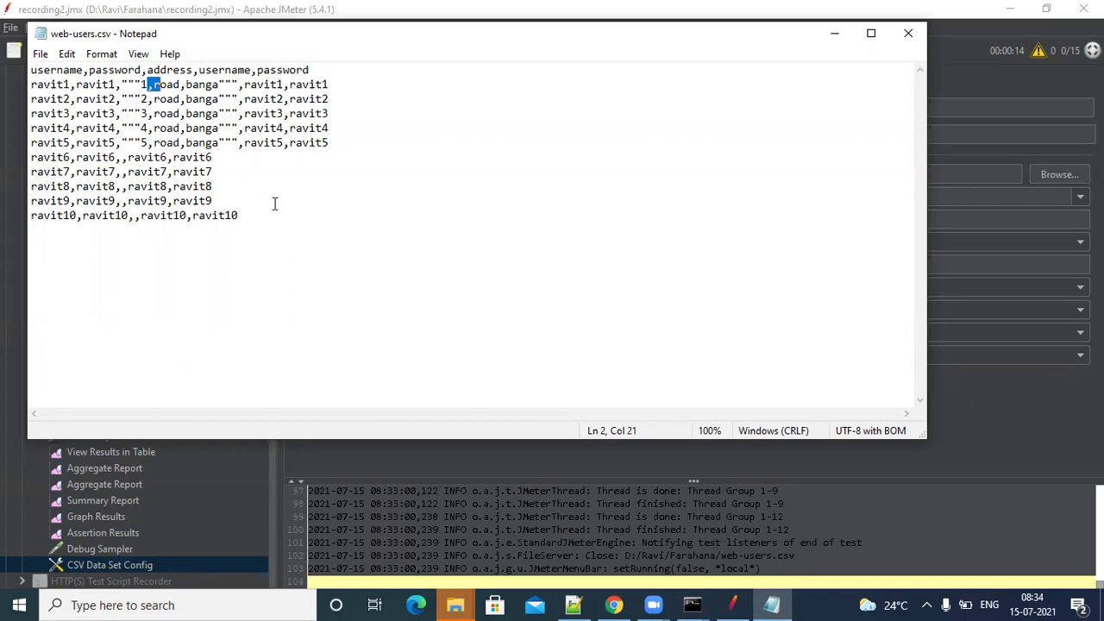
drag(140, 84, 222, 83)
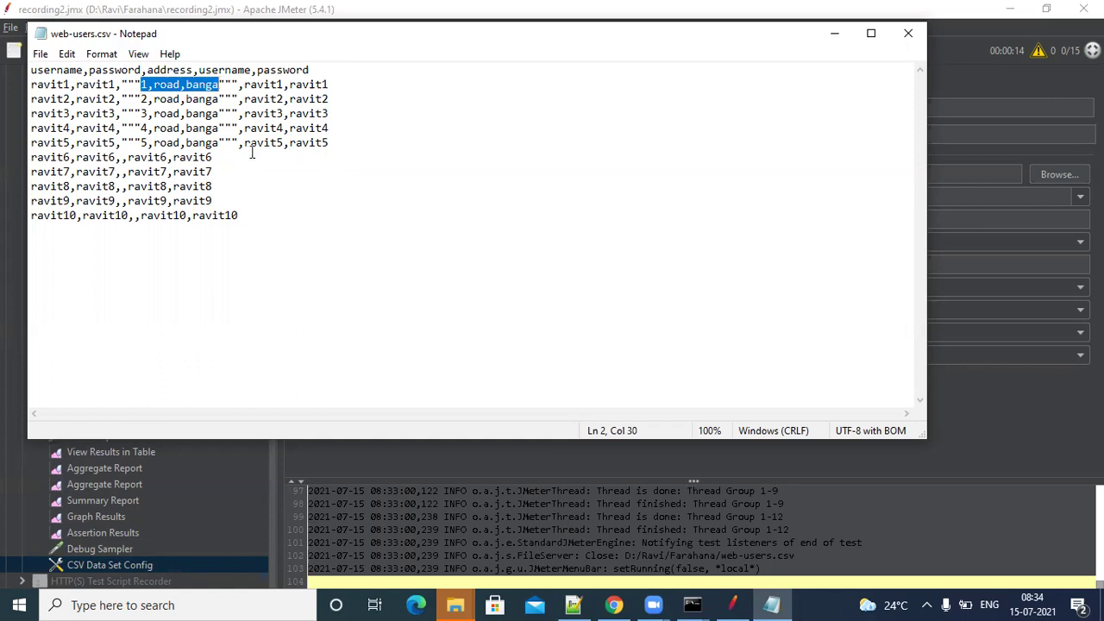
- Set Allow quoted data to True in the CSV Data Set Config
click(379, 448)
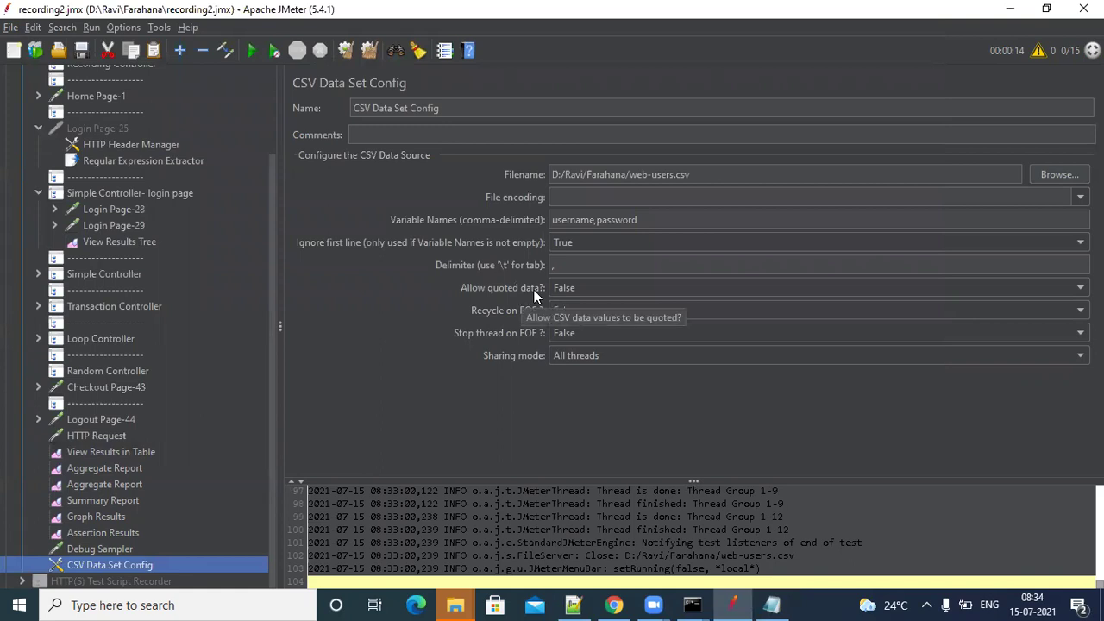
click(562, 289)
click(564, 307)
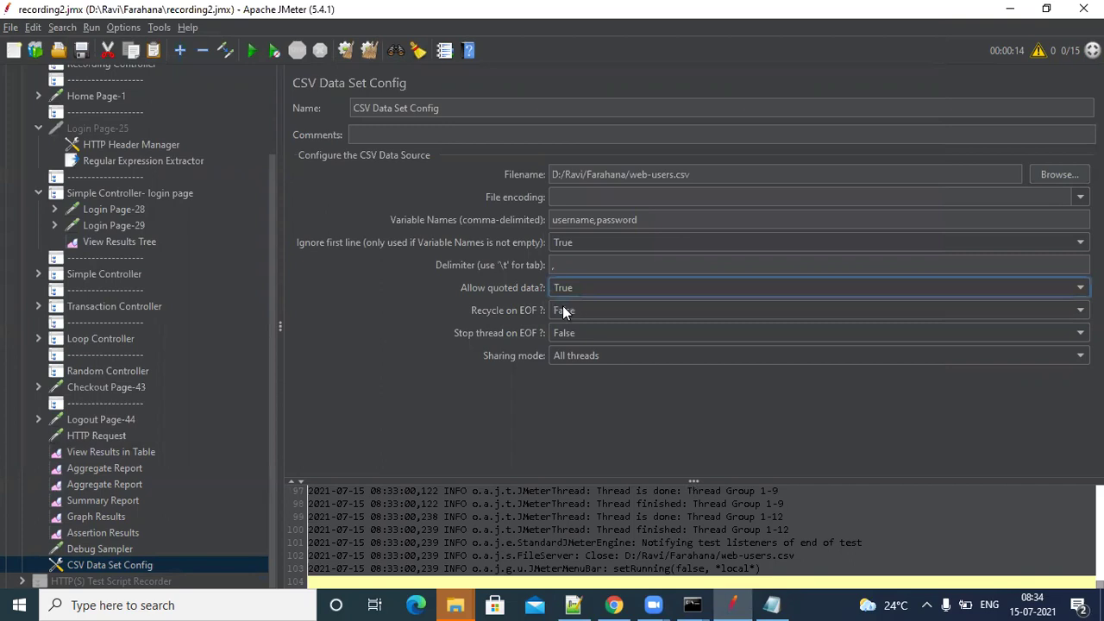
- Switch to Notepad++ and write a comma-separated sample address enclosed in double quotation marks in the blank new 6 document
click(773, 603)
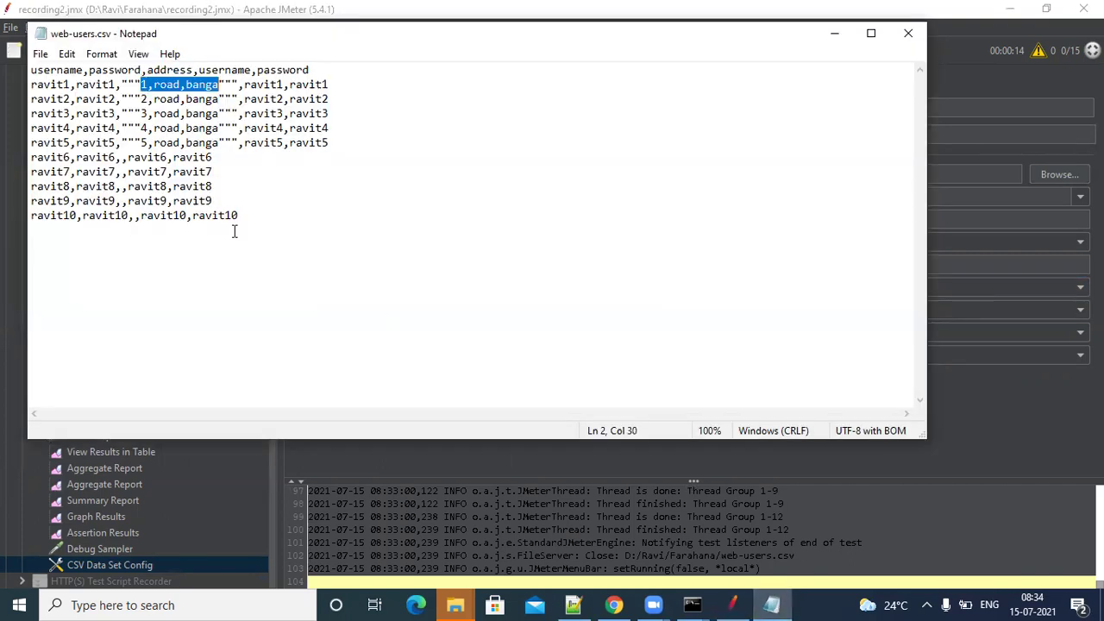
drag(135, 83, 224, 84)
click(572, 604)
double_click(440, 66)
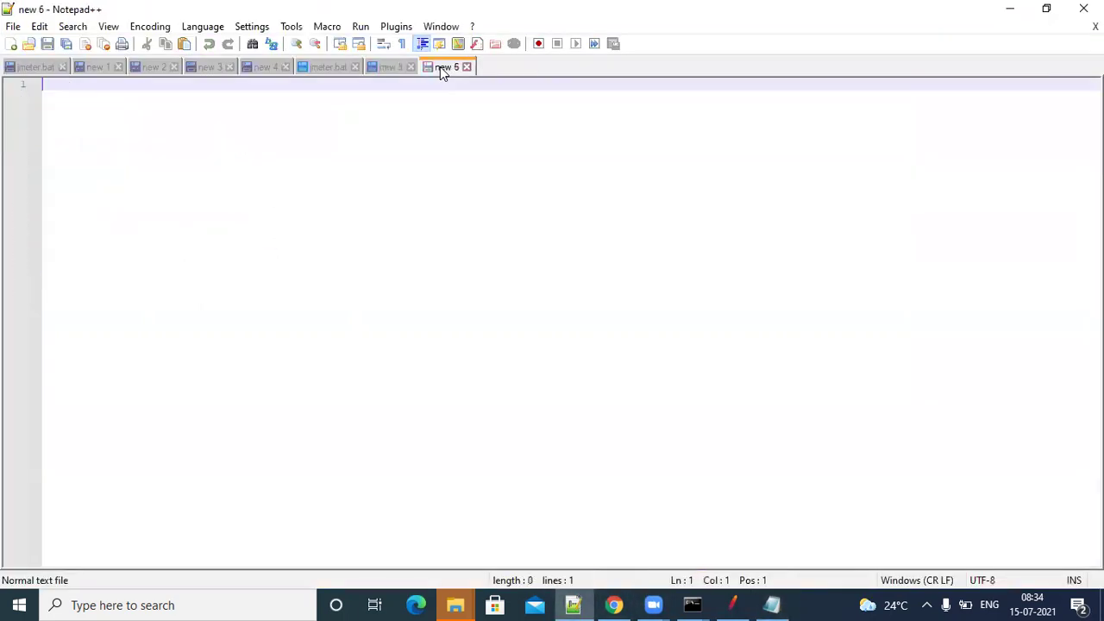
text(1, )
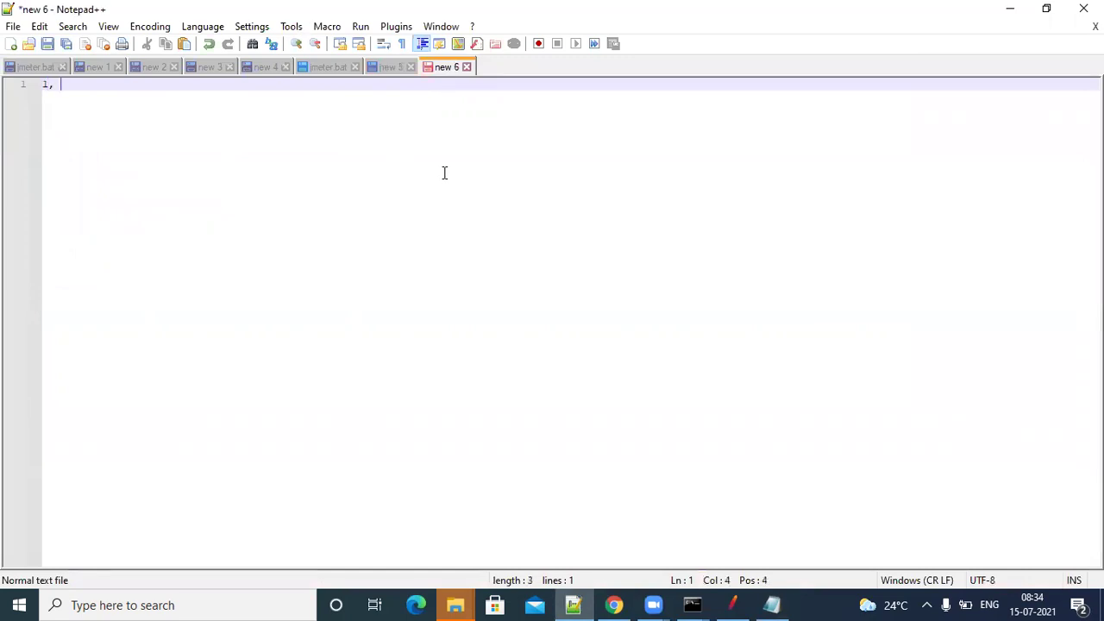
text(RAOD , B)
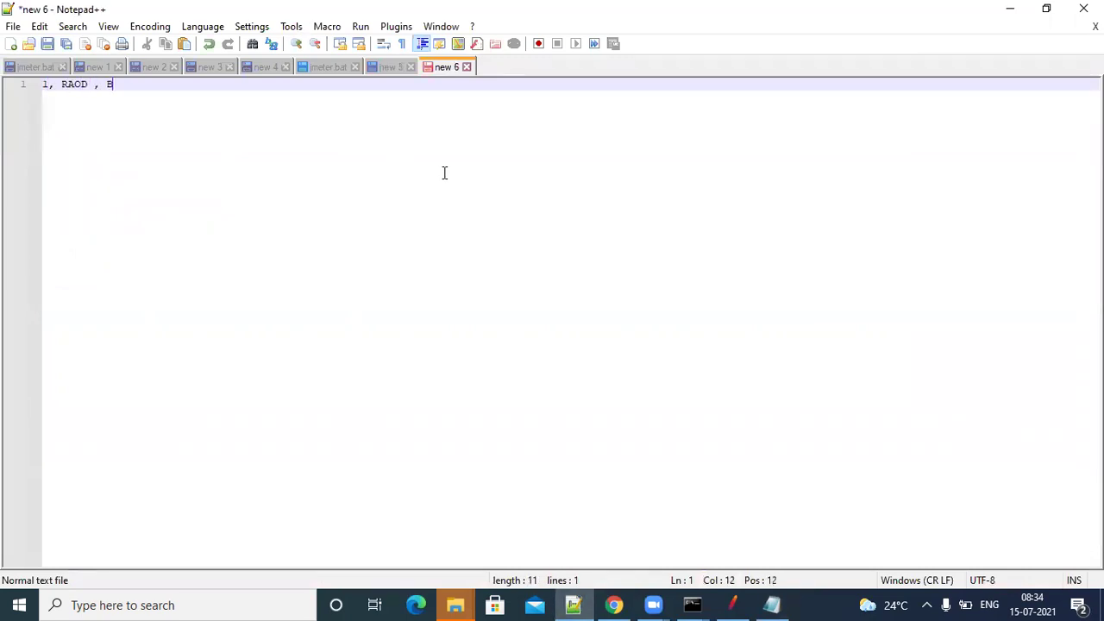
text(ANGLORE")
key(Left)
key(Left)
key(Left)
key(Left)
key(Left)
key(Left)
key(Left)
key(Left)
key(Left)
key(Left)
key(Left)
key(Left)
key(Left)
key(Left)
key(Left)
key(Left)
key(Left)
key(Left)
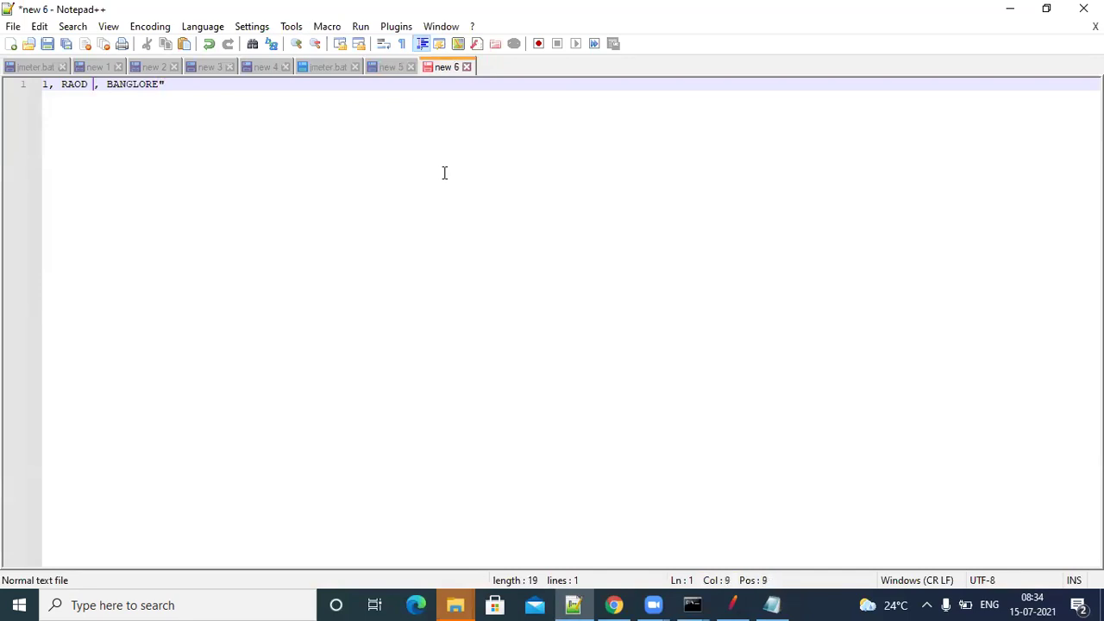
key(Left)
text(")
- Remove the opening and closing quotation marks around the sample address
drag(49, 84, 165, 86)
click(170, 84)
key(BackSpace)
key(Left)
key(Left)
key(Left)
key(Left)
key(Left)
key(Left)
key(Left)
key(Left)
key(Left)
key(Left)
key(Left)
key(Left)
key(Left)
key(Left)
key(Left)
key(Left)
key(Left)
key(Left)
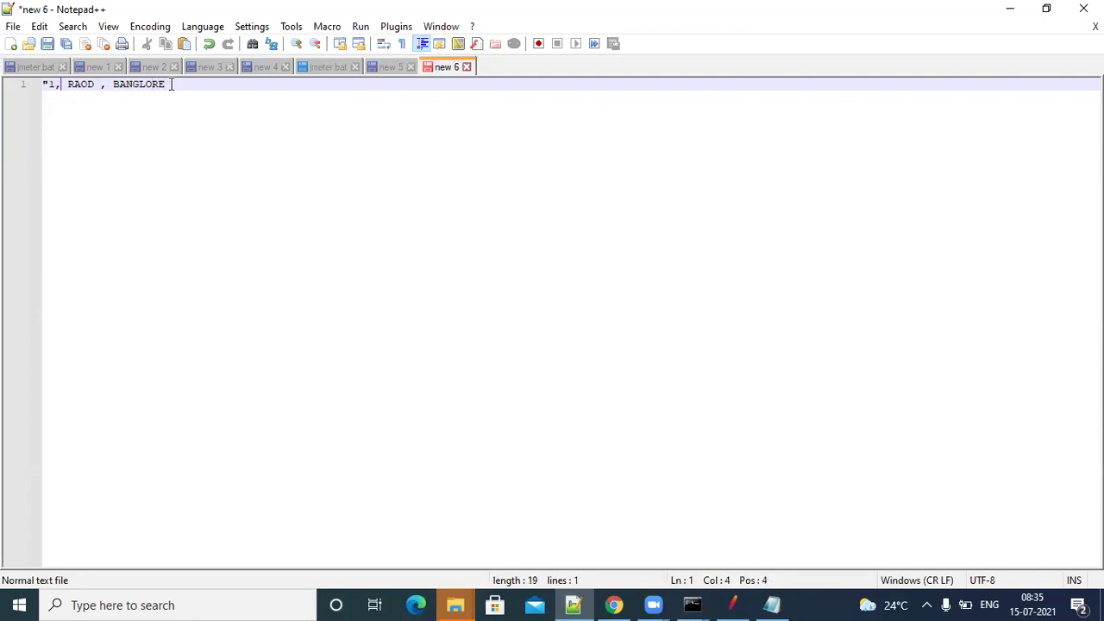
key(BackSpace)
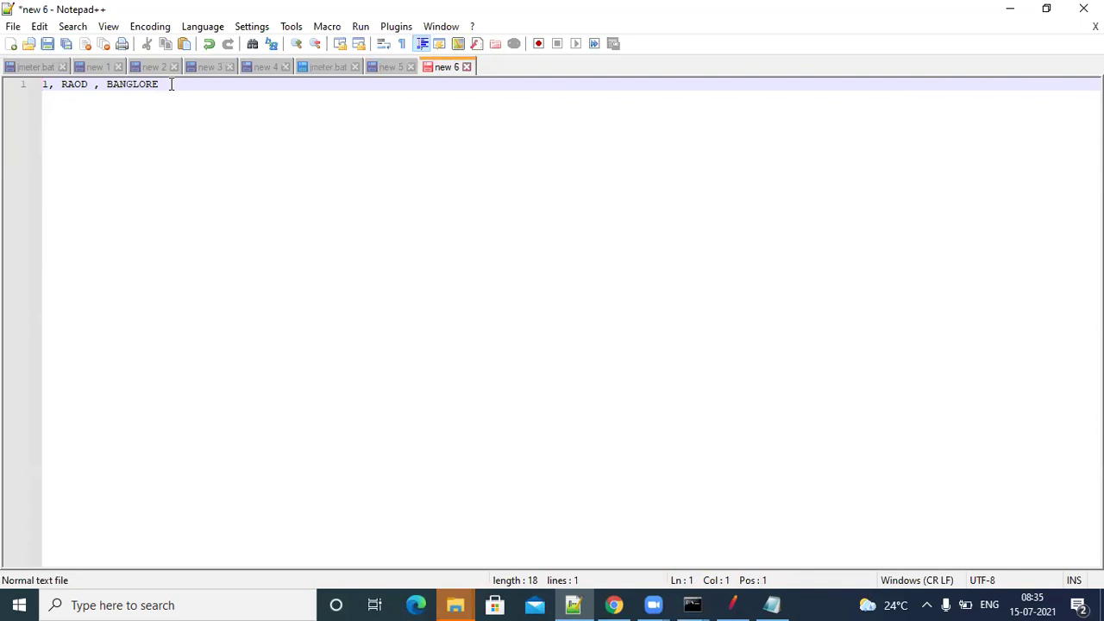
- Enclose the unquoted sample address in double quotation marks again
key(End)
text(")
key(Left)
key(Left)
key(Left)
key(Left)
key(Left)
key(Left)
key(Left)
key(Left)
key(Left)
key(Left)
key(Left)
key(Left)
key(Left)
key(Left)
key(Left)
key(Left)
key(Left)
key(Left)
key(Left)
text(")
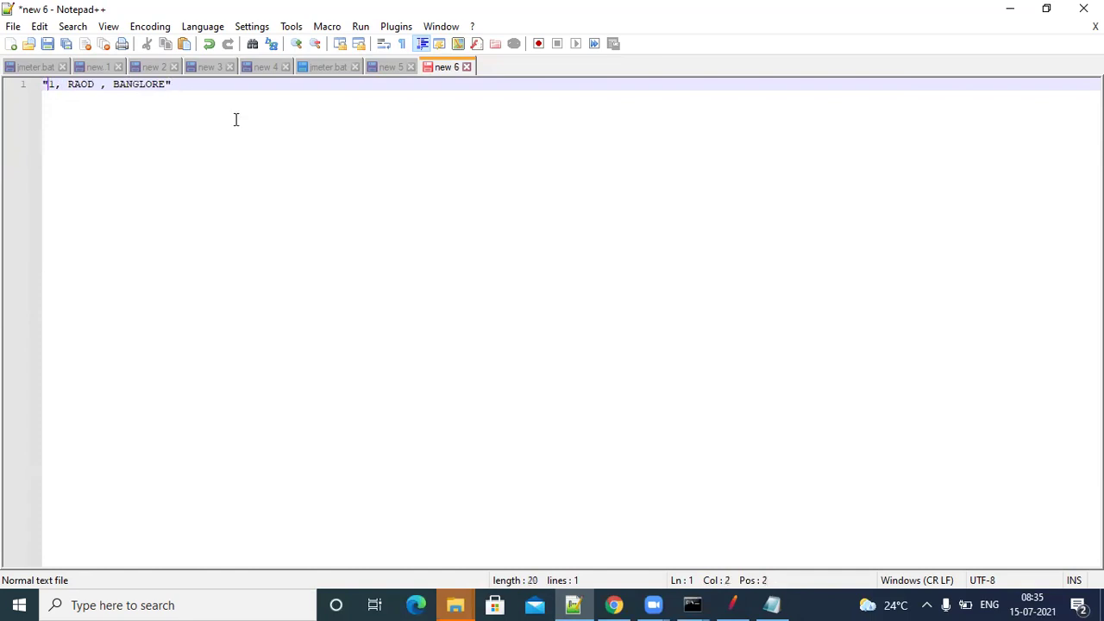
- Switch back to JMeter, review the data rows with quoted addresses in web-users.csv, and close the file
click(733, 604)
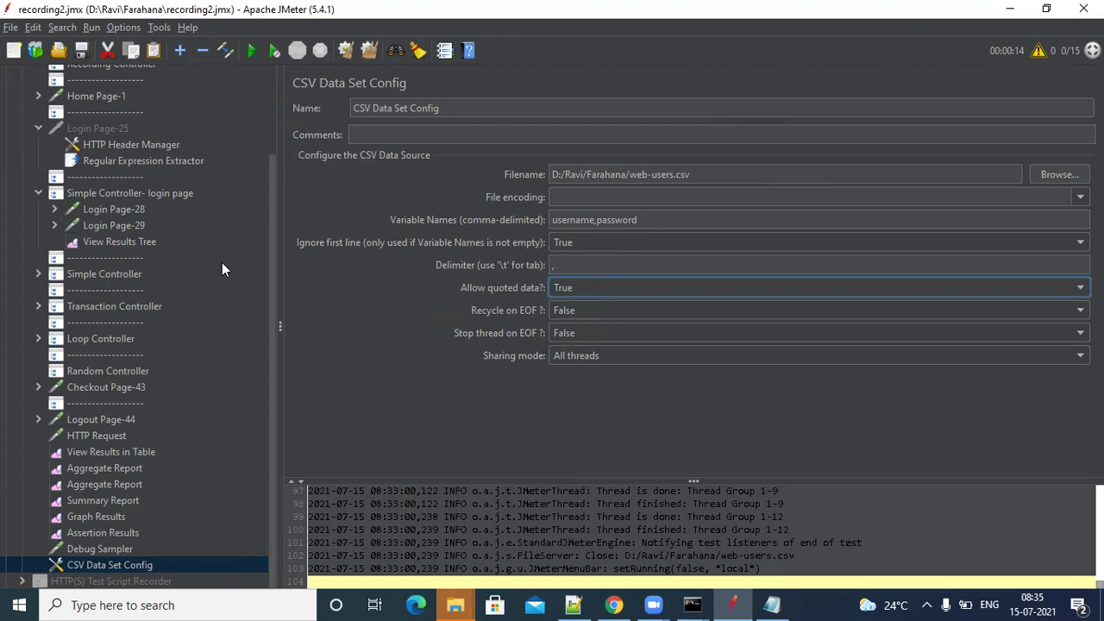
click(771, 604)
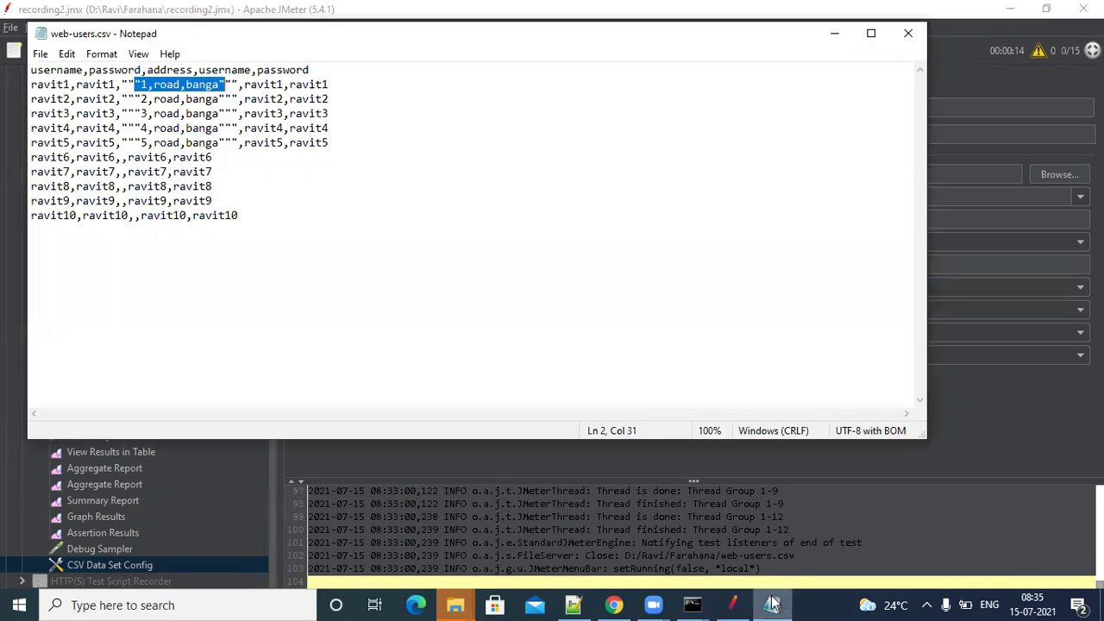
click(429, 92)
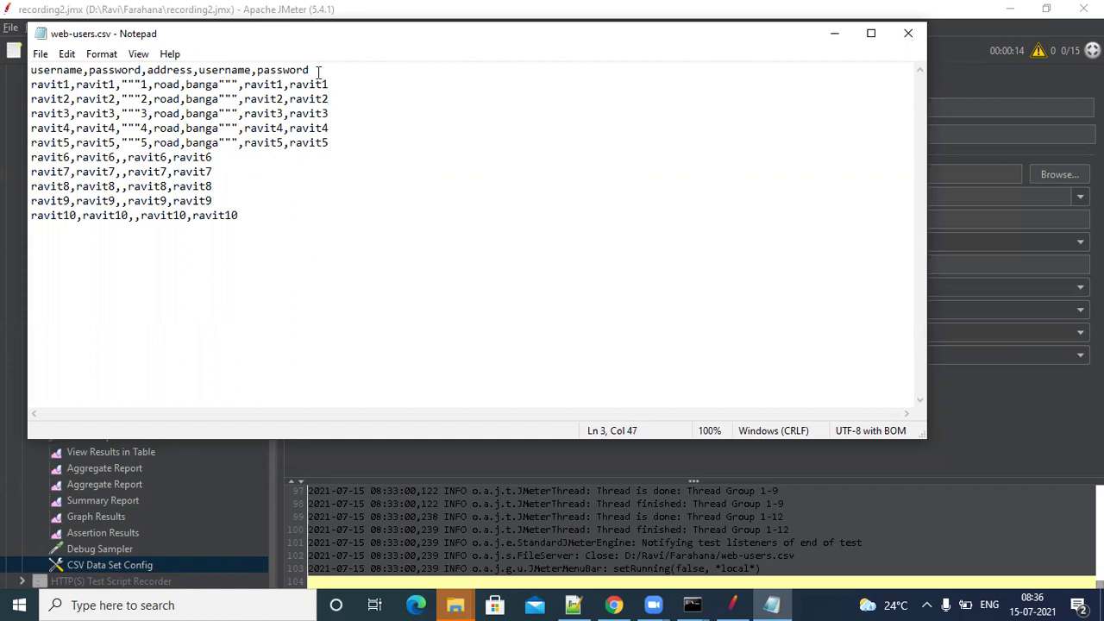
drag(331, 84, 393, 121)
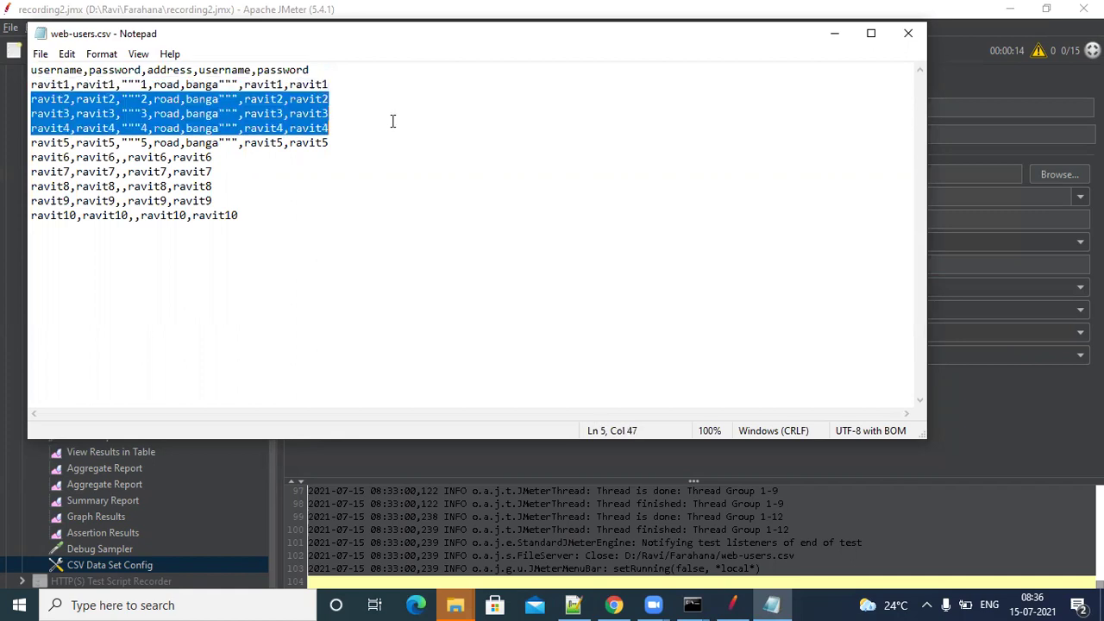
click(251, 183)
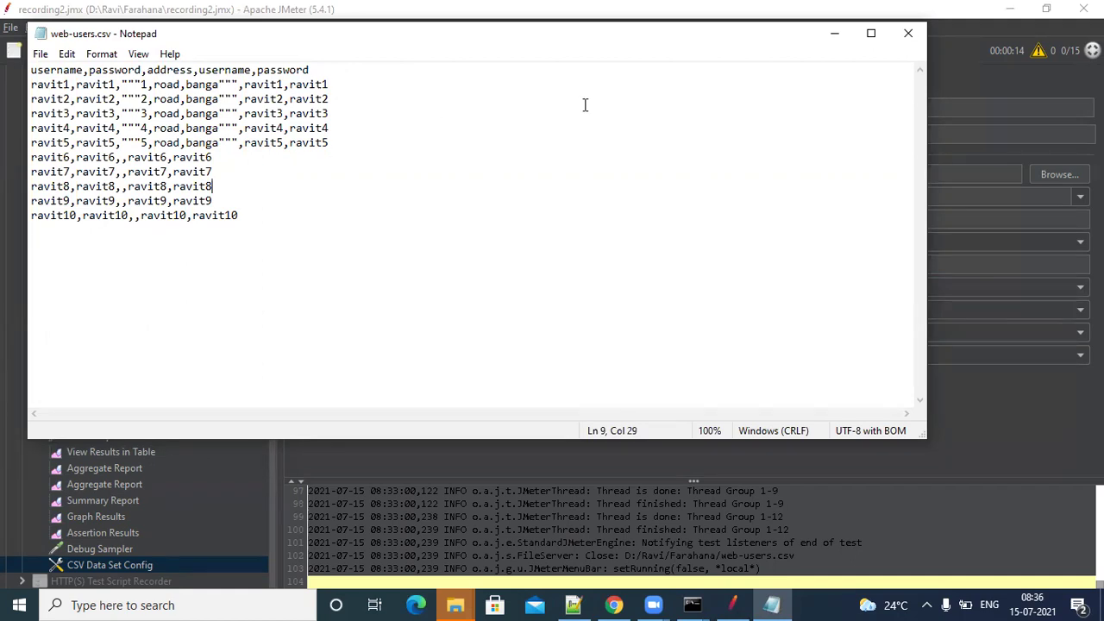
click(906, 35)
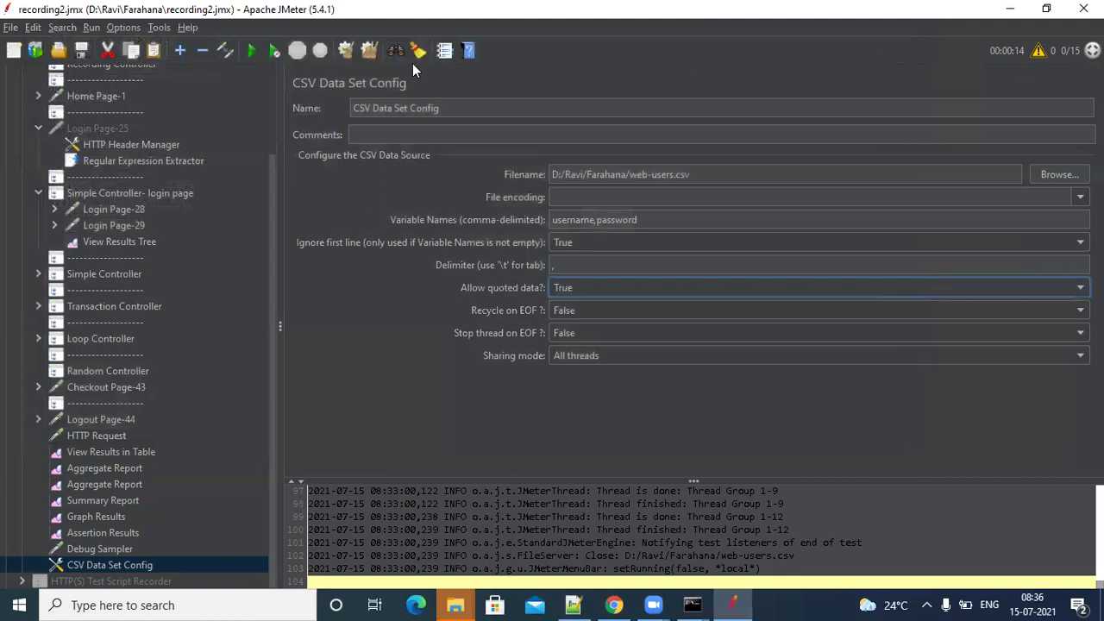